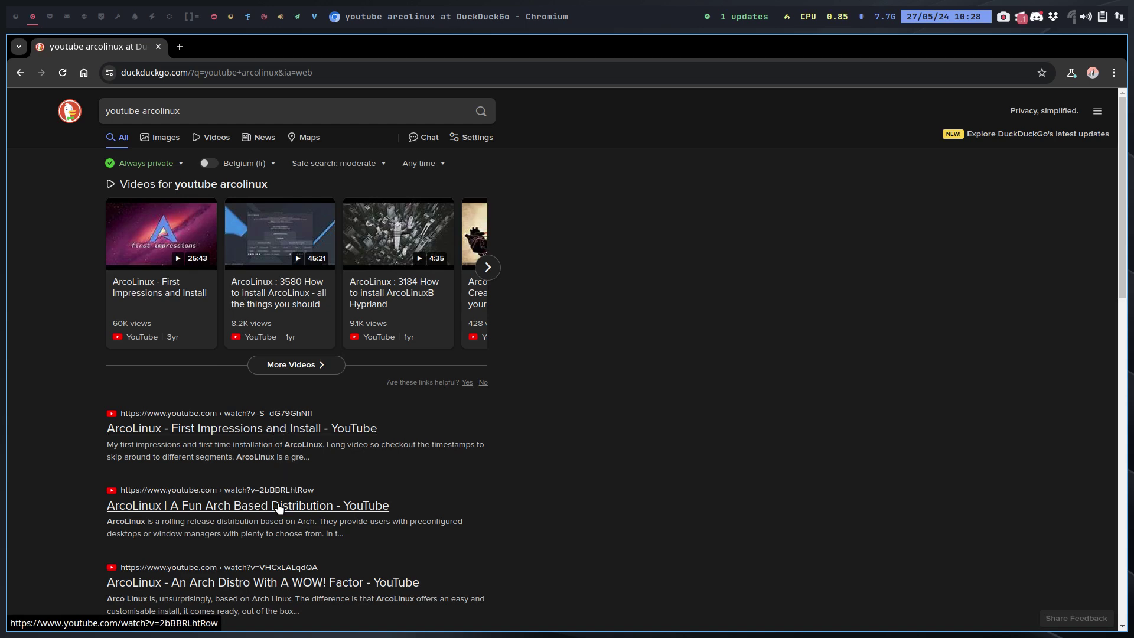
Scroll the 'youtube arcolinux' results and open the ArcoLinux 3184 Hyprland install video.
scroll(313, 479, "down", 2)
scroll(286, 468, "down", 2)
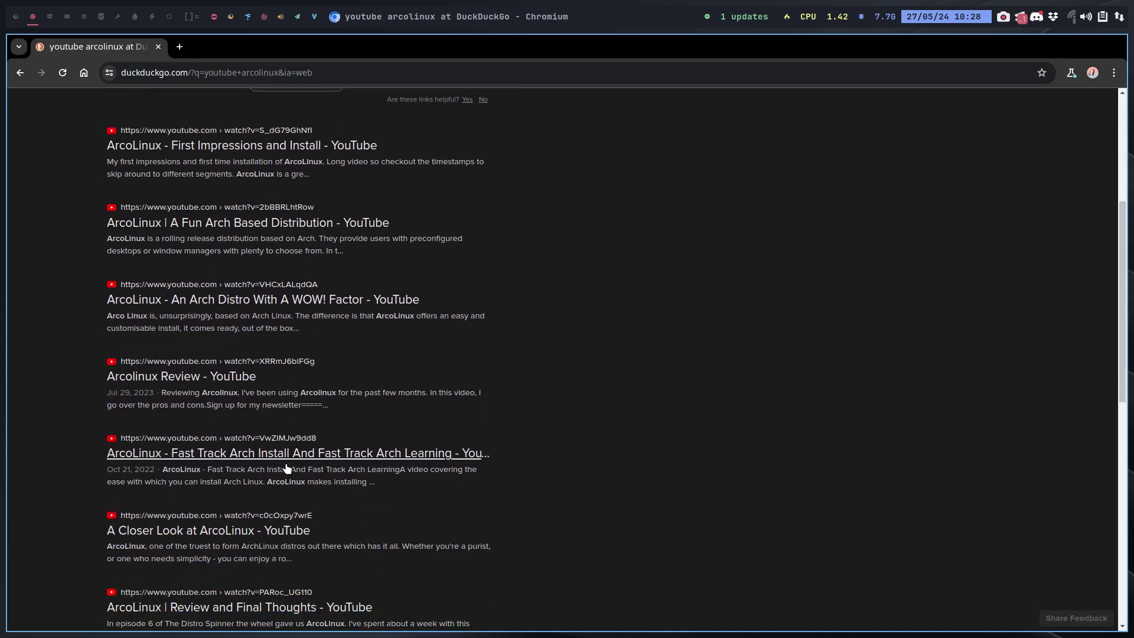
scroll(289, 466, "up", 4)
left_click(396, 294)
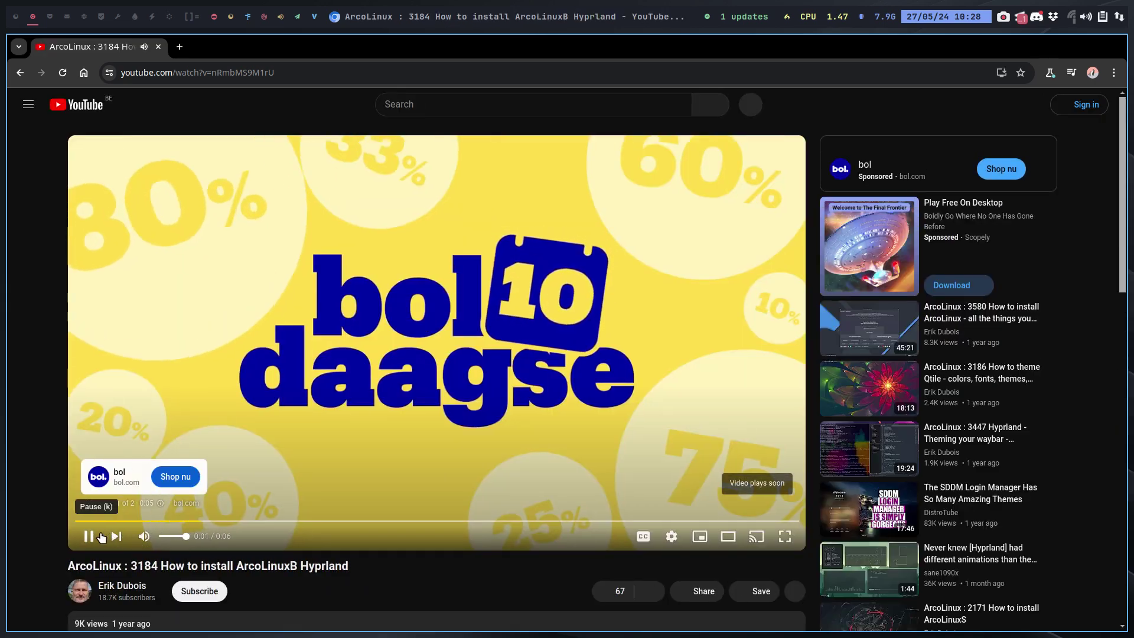
Go to the video's channel, pause its featured video, and list its playlists.
scroll(368, 446, "down", 5)
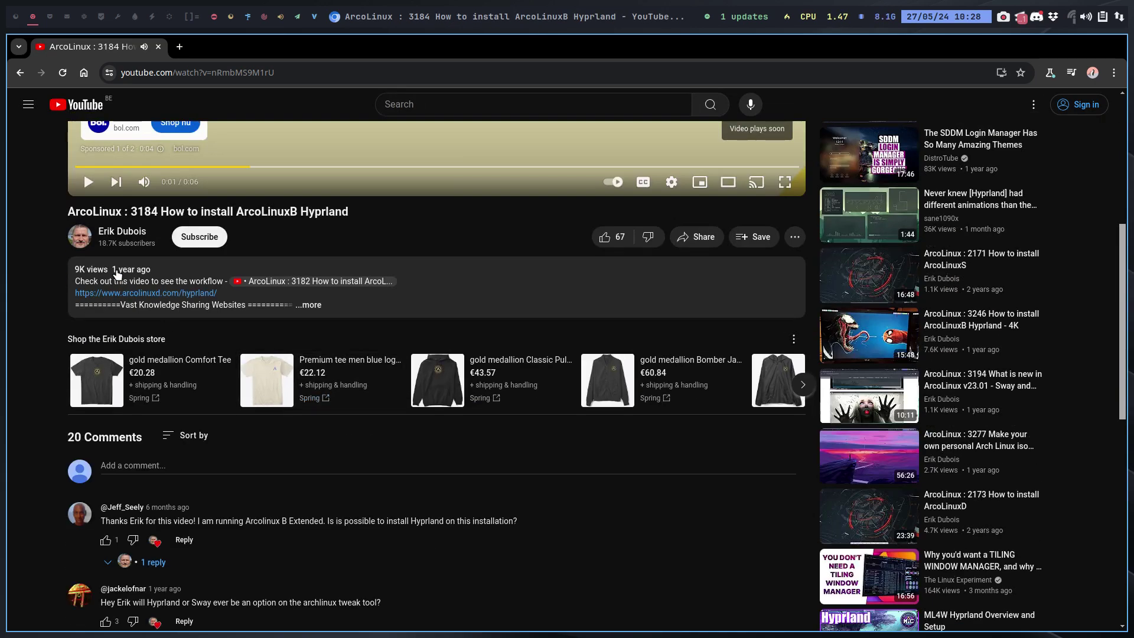
left_click(122, 231)
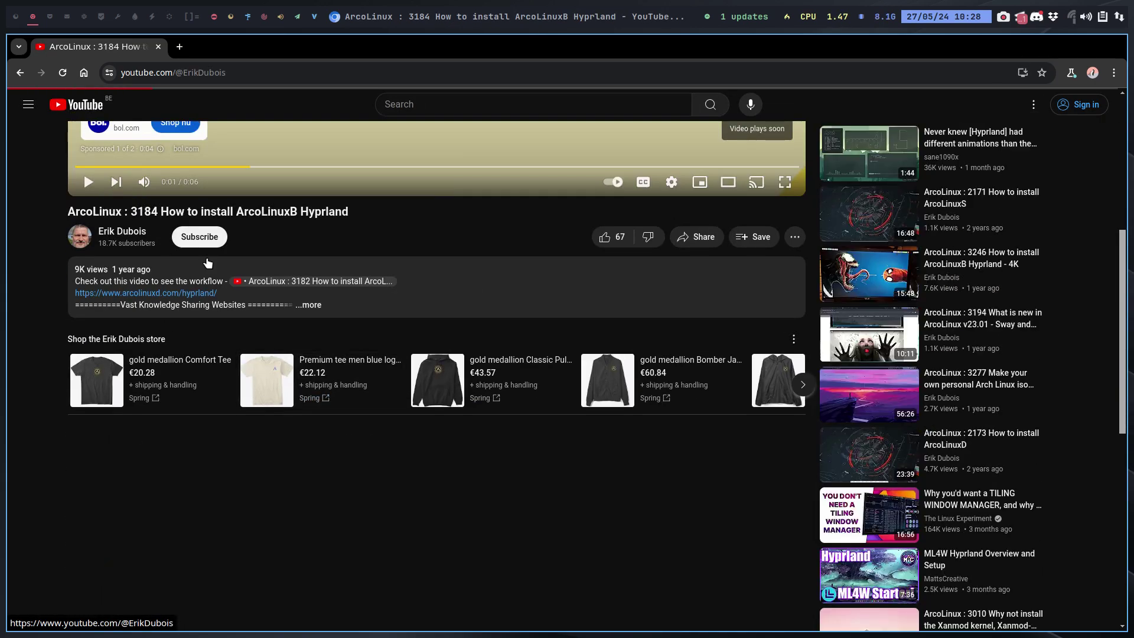
left_click(273, 551)
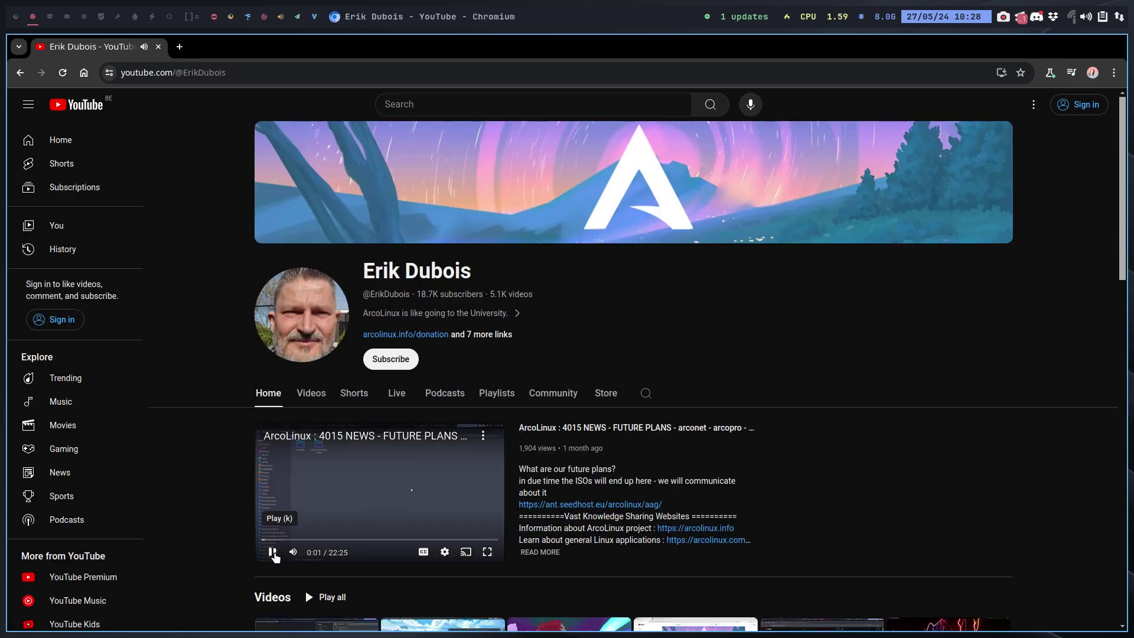
left_click(499, 394)
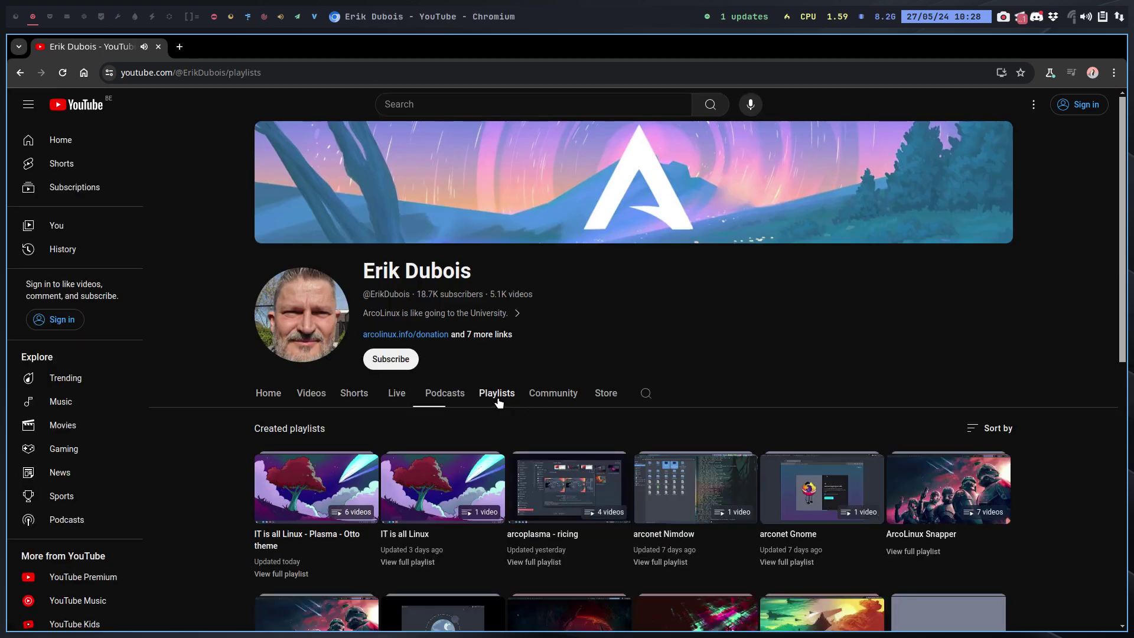
scroll(500, 402, "down", 2)
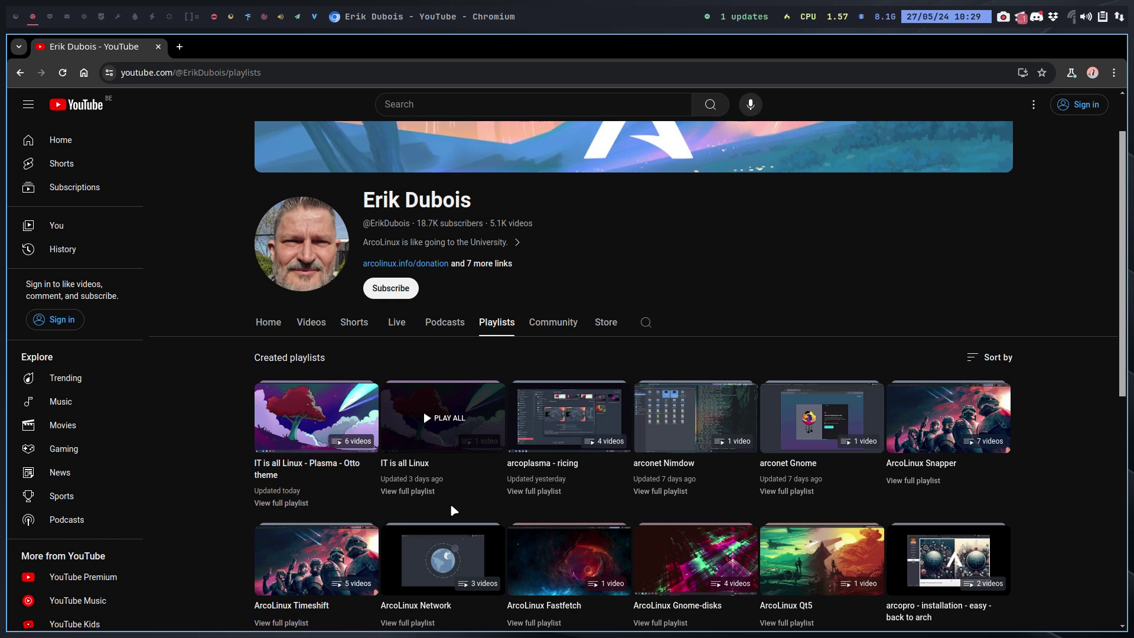
Play then pause the 'IT is all Linux' playlist, then show the channel's uploaded videos.
left_click(413, 467)
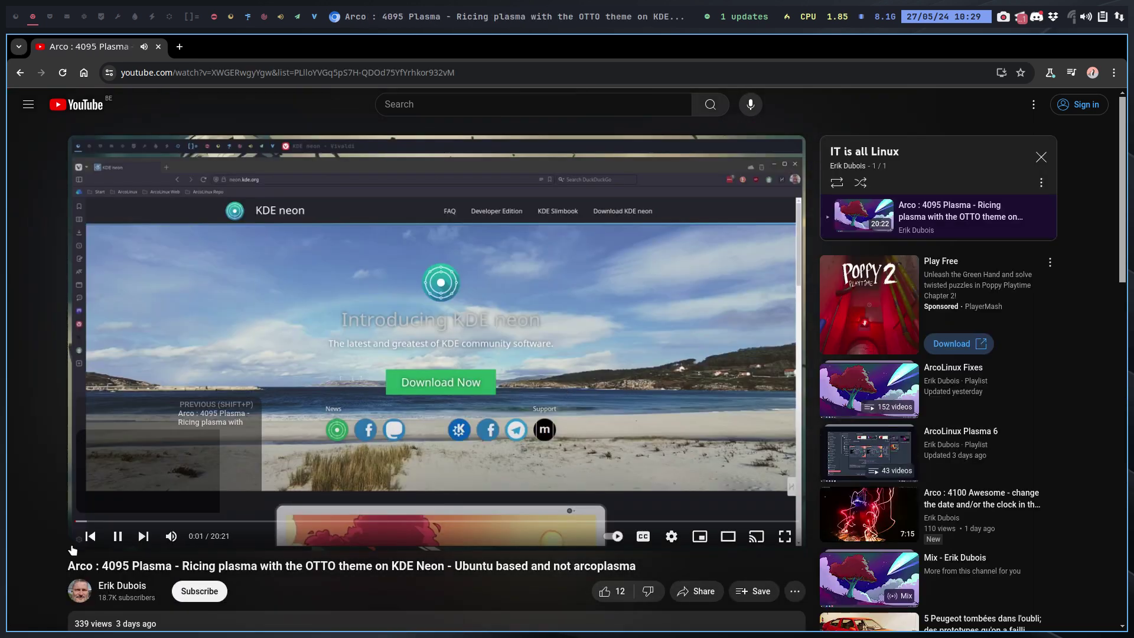
left_click(118, 536)
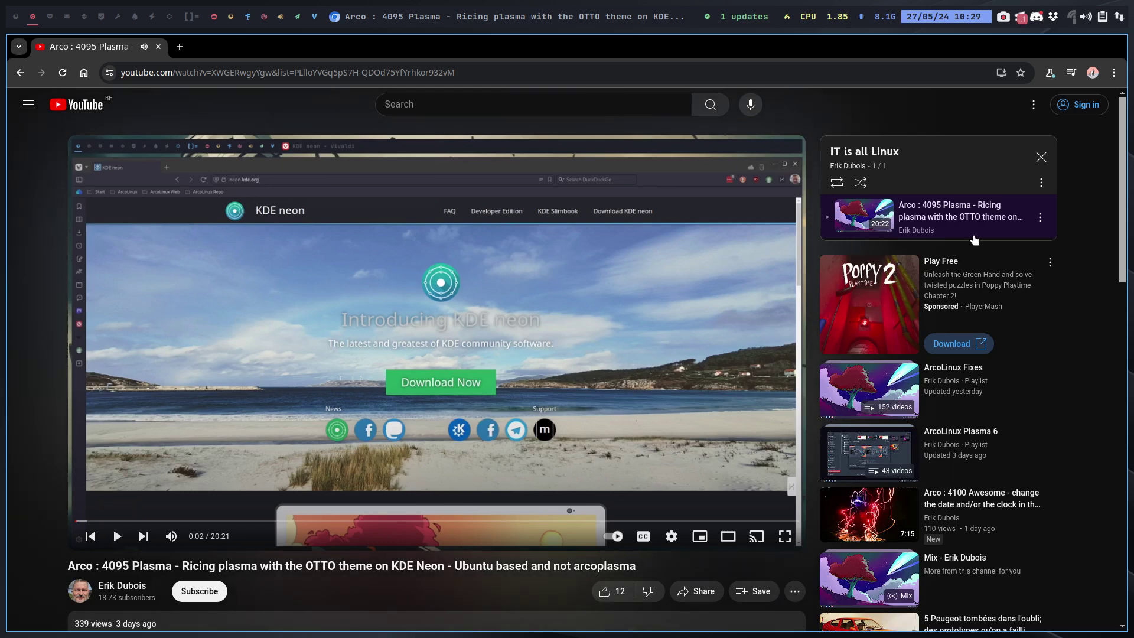
left_click(19, 73)
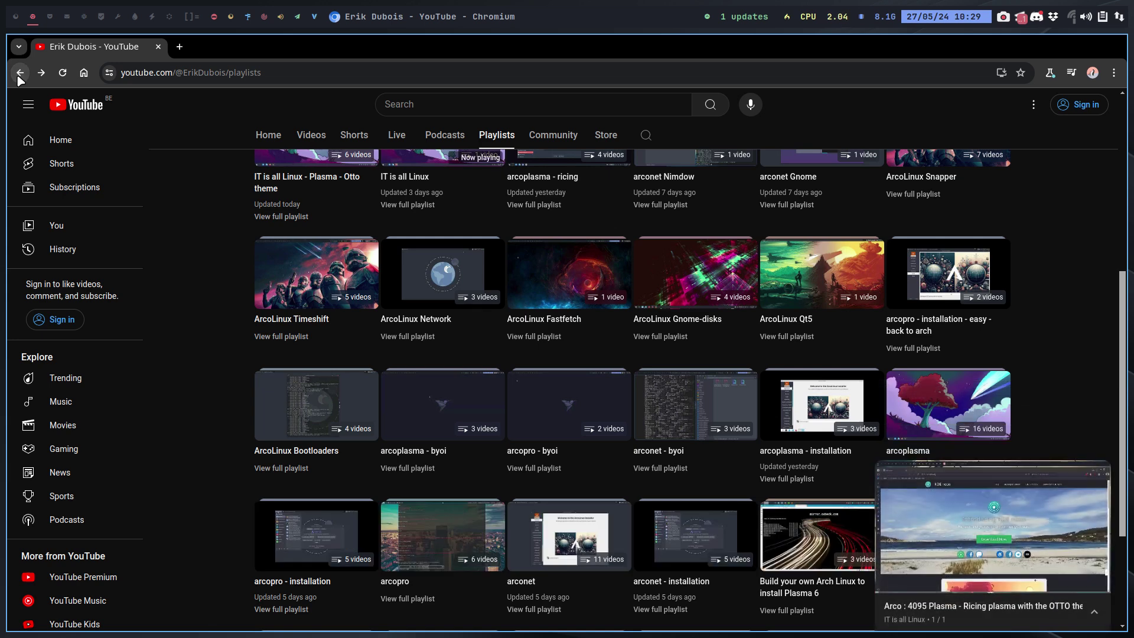
scroll(503, 154, "up", 3)
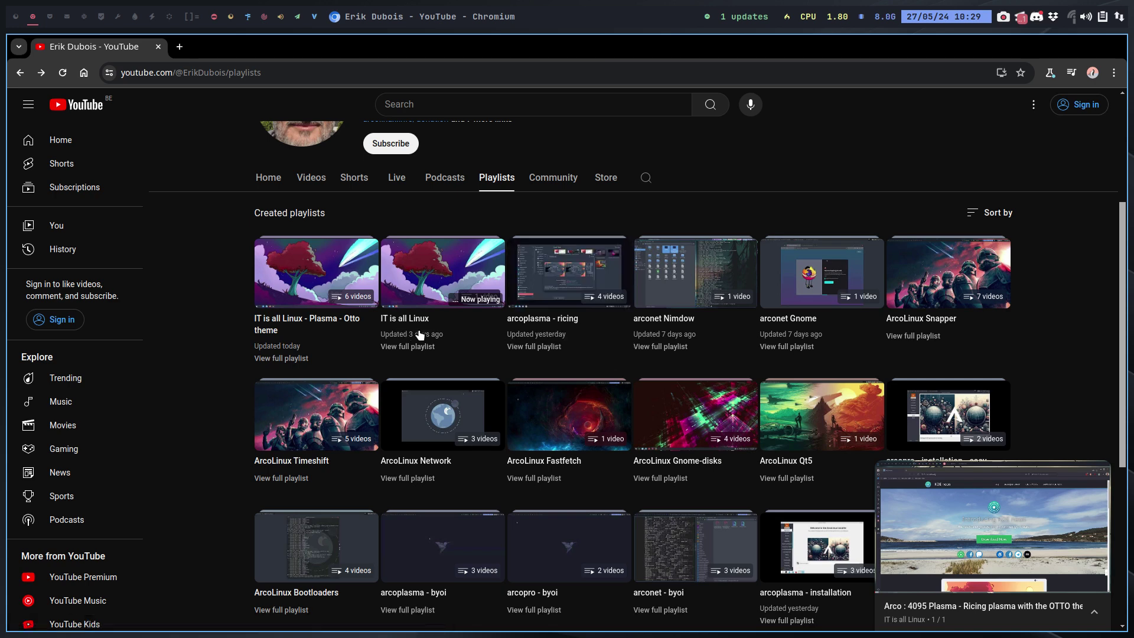
left_click(309, 178)
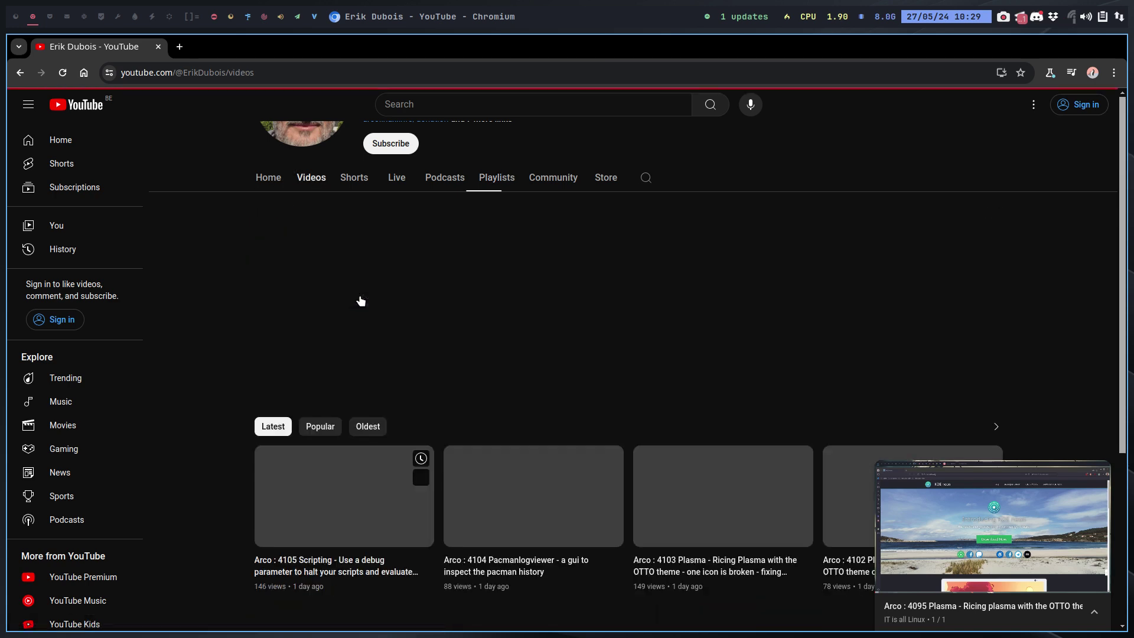
scroll(346, 401, "down", 3)
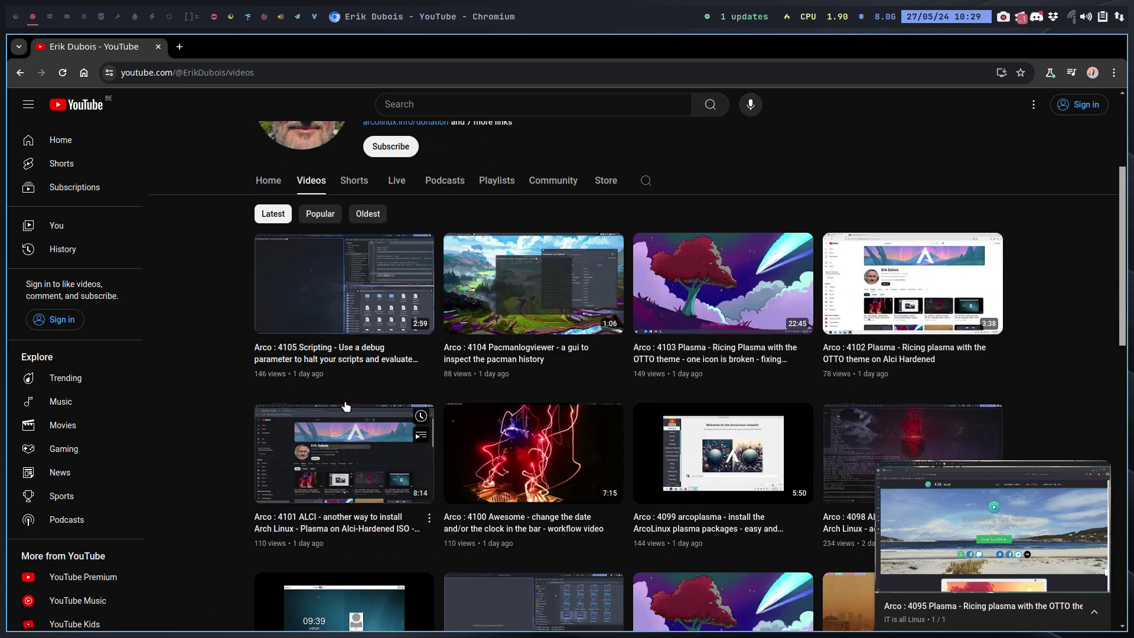
scroll(343, 364, "up", 1)
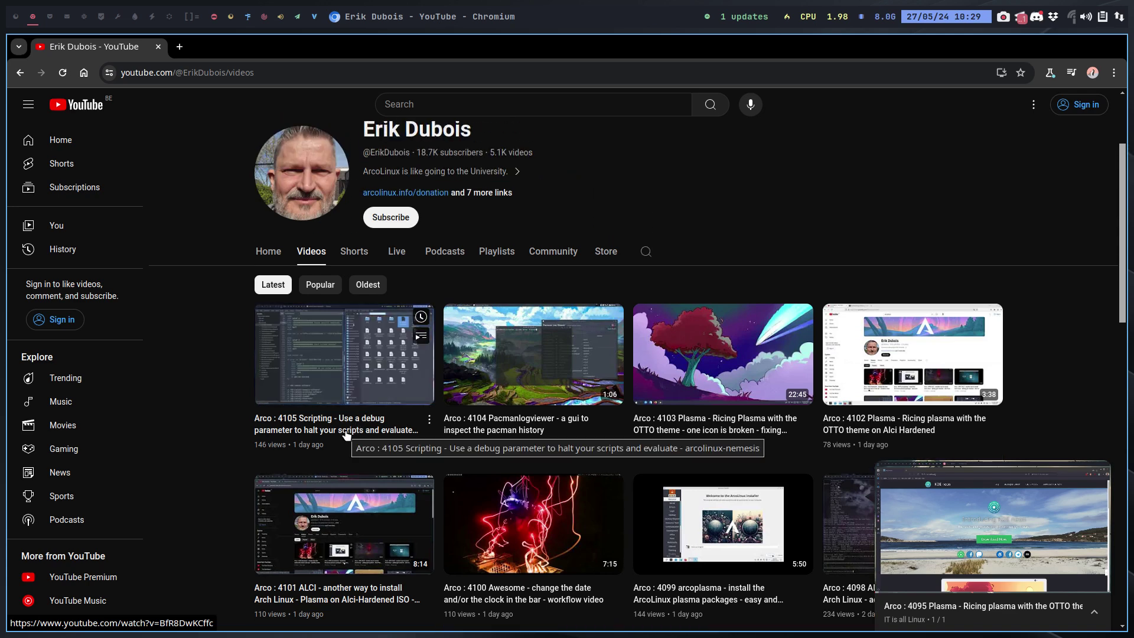
scroll(348, 434, "down", 1)
scroll(346, 435, "up", 1)
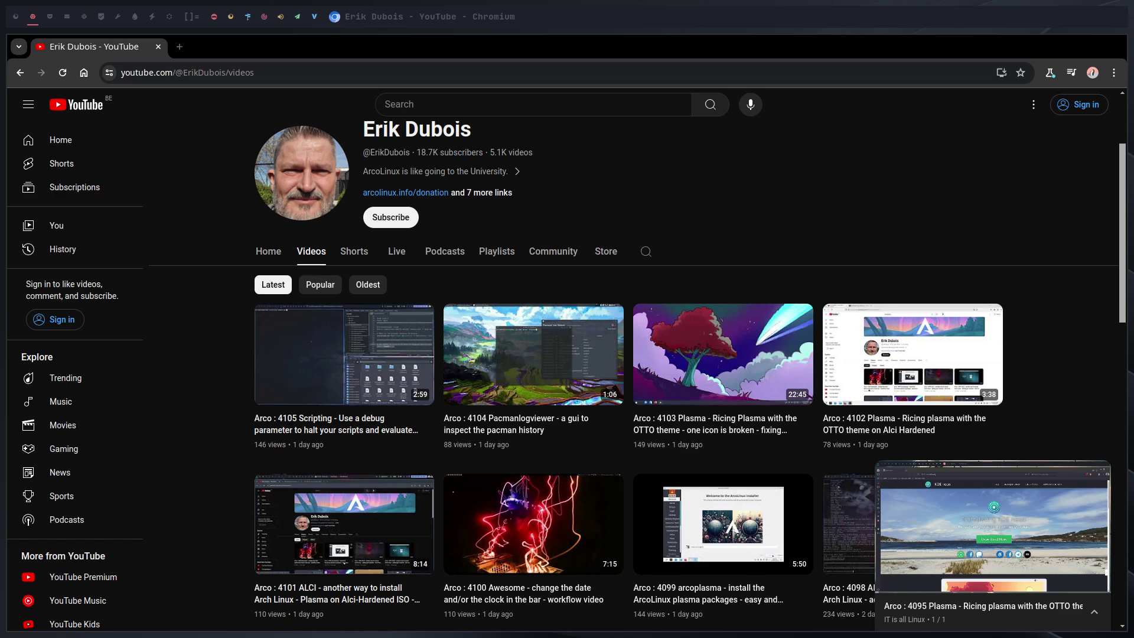
Search the web for 'kubuntu' in a new tab and open the official Kubuntu homepage.
left_click(180, 47)
type("k")
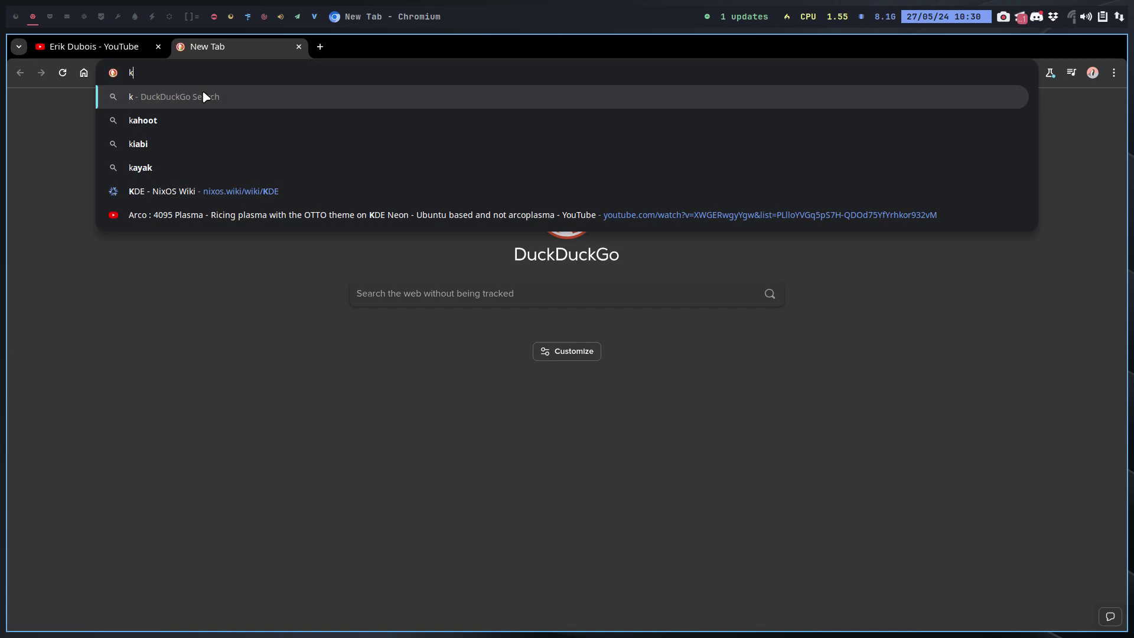
type("ubuntu")
key("Return")
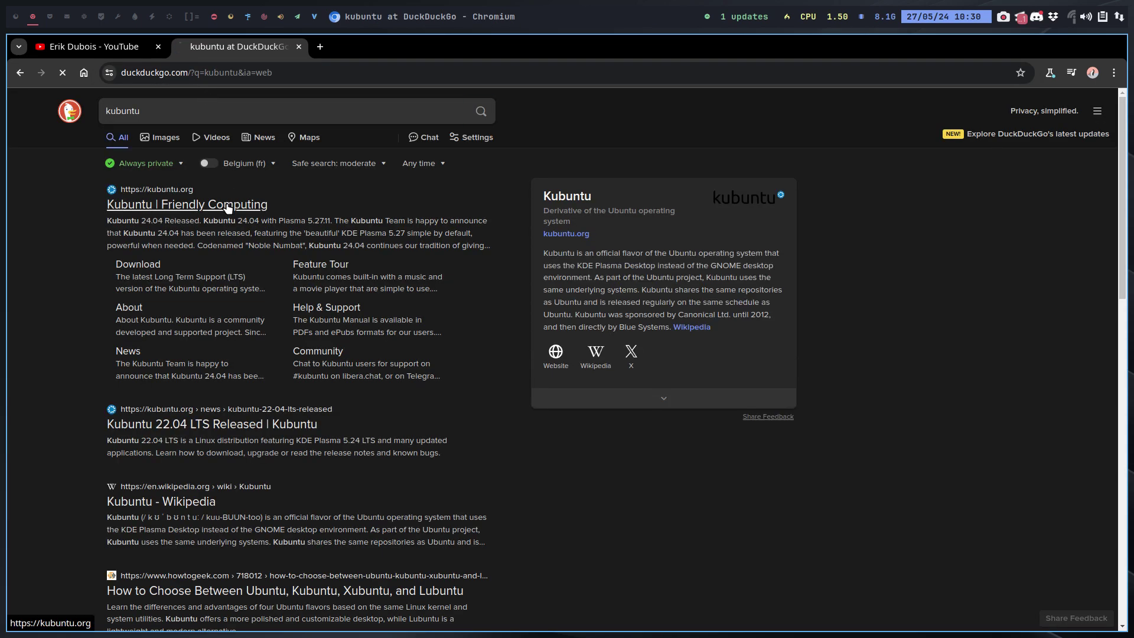
left_click(228, 208)
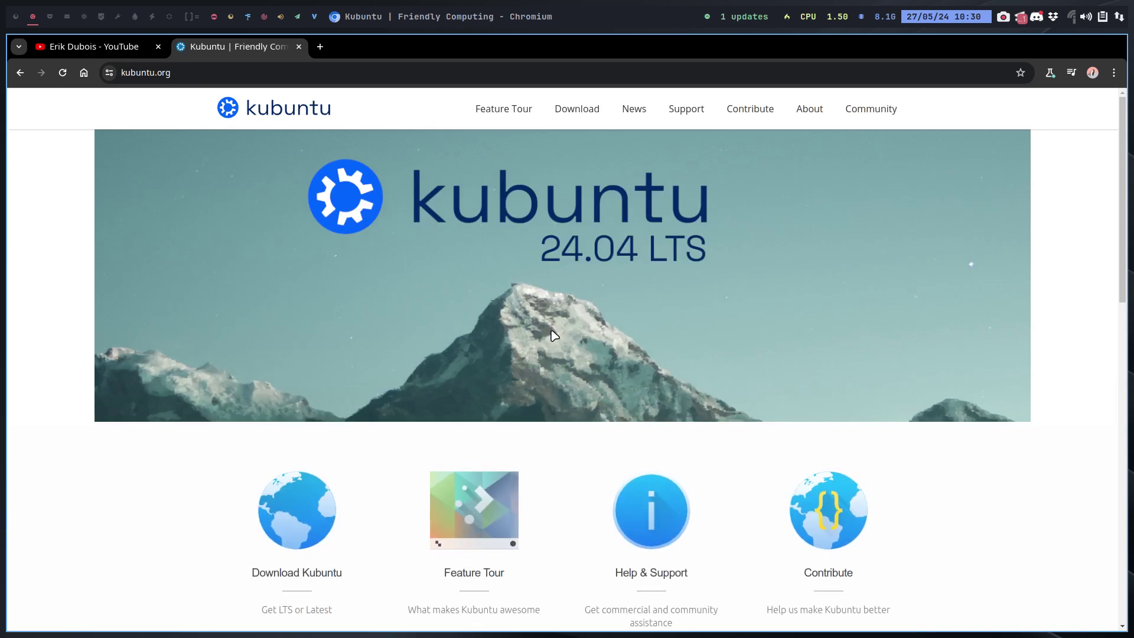
scroll(400, 400, "down", 3)
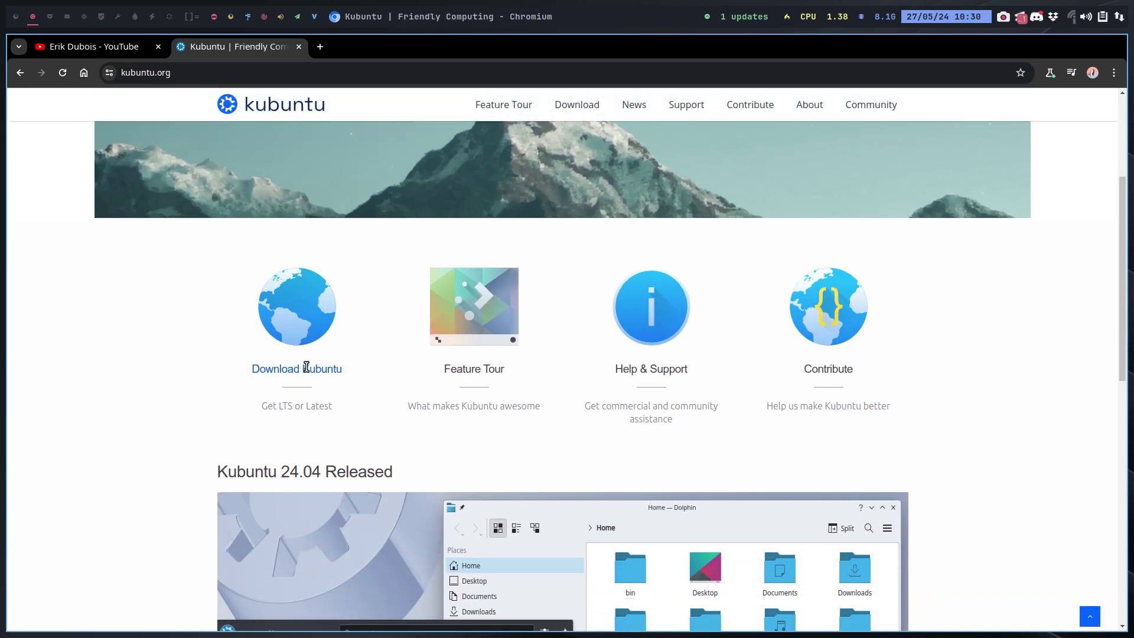
Start downloading the Kubuntu 24.04 LTS 64-bit ISO and check its download progress.
left_click(305, 366)
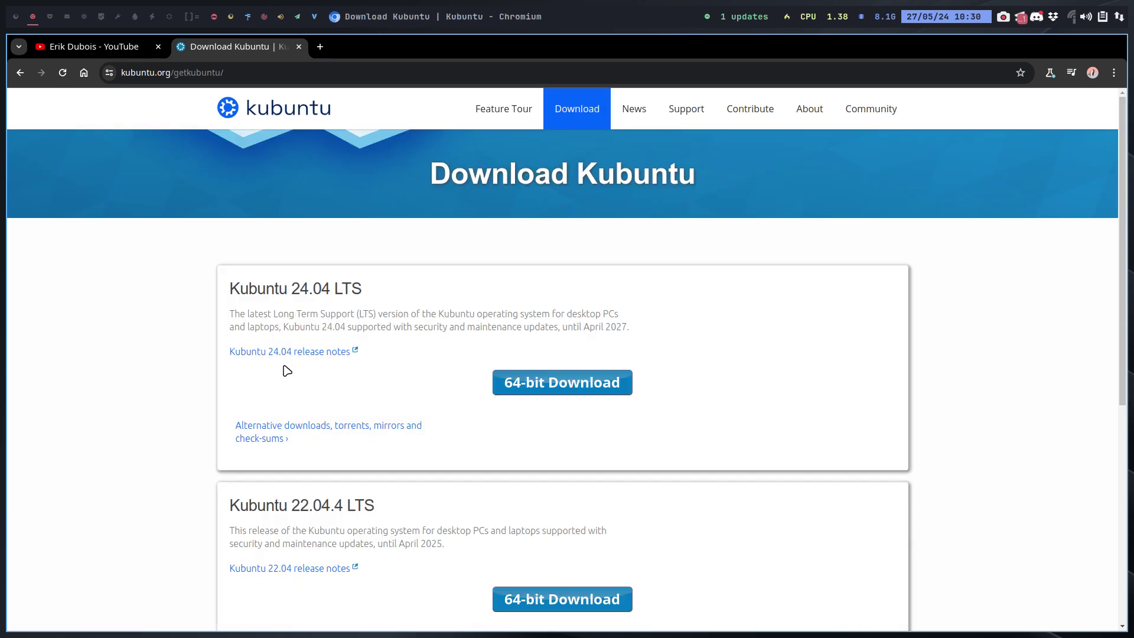
left_click(570, 388)
left_click(1071, 73)
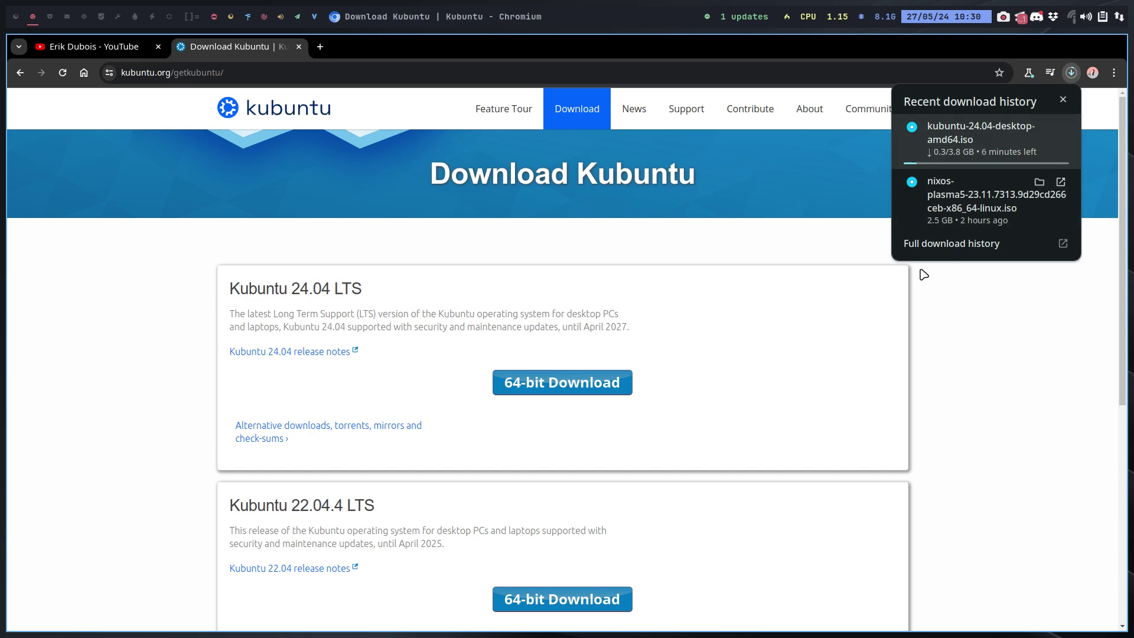
left_click(804, 494)
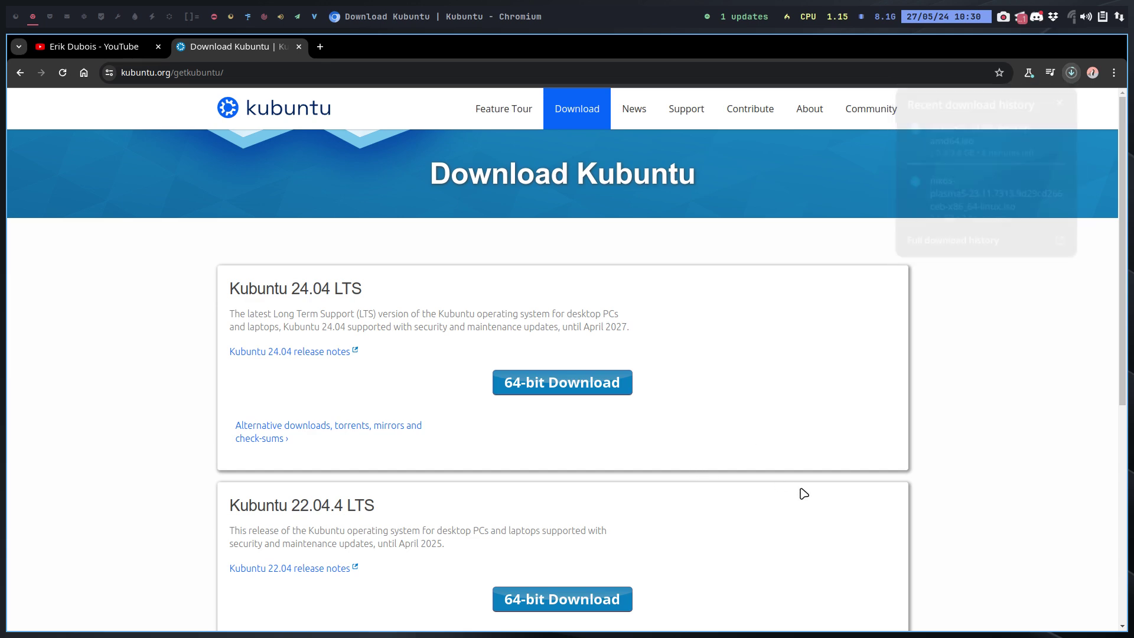
left_click(503, 118)
Scroll through the Kubuntu Feature Tour page.
scroll(393, 311, "down", 10)
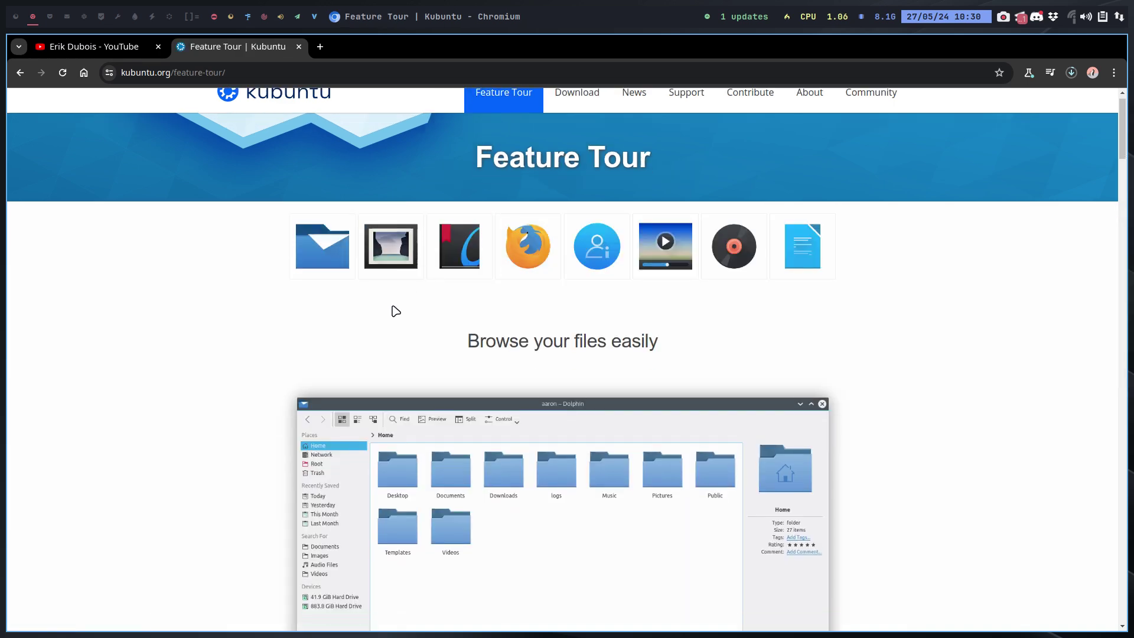
scroll(244, 315, "down", 15)
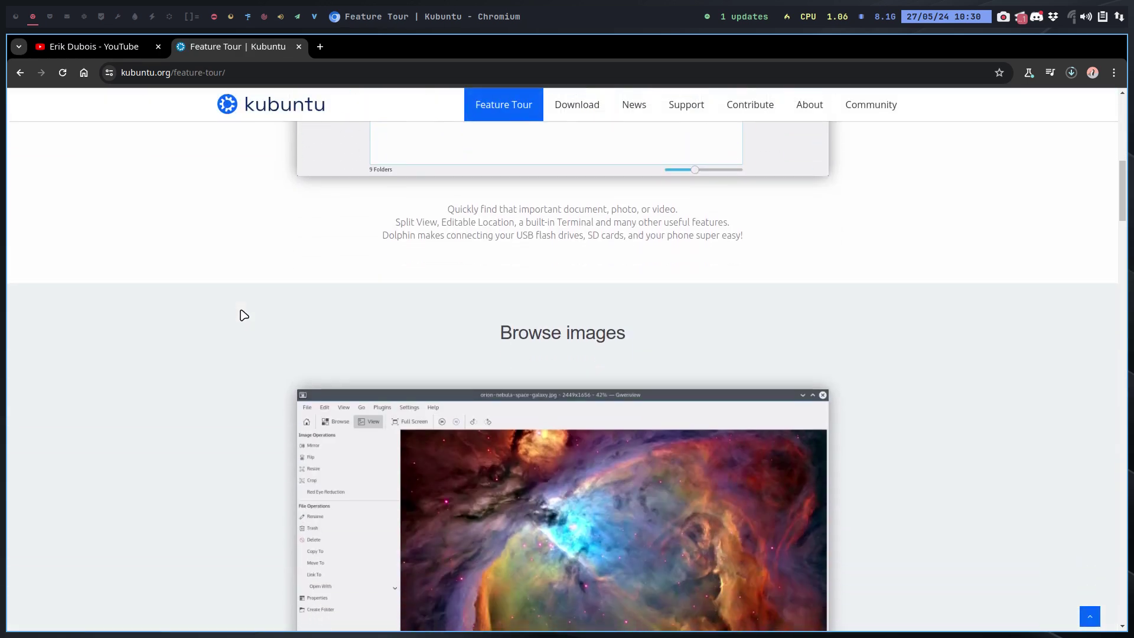
scroll(244, 315, "down", 6)
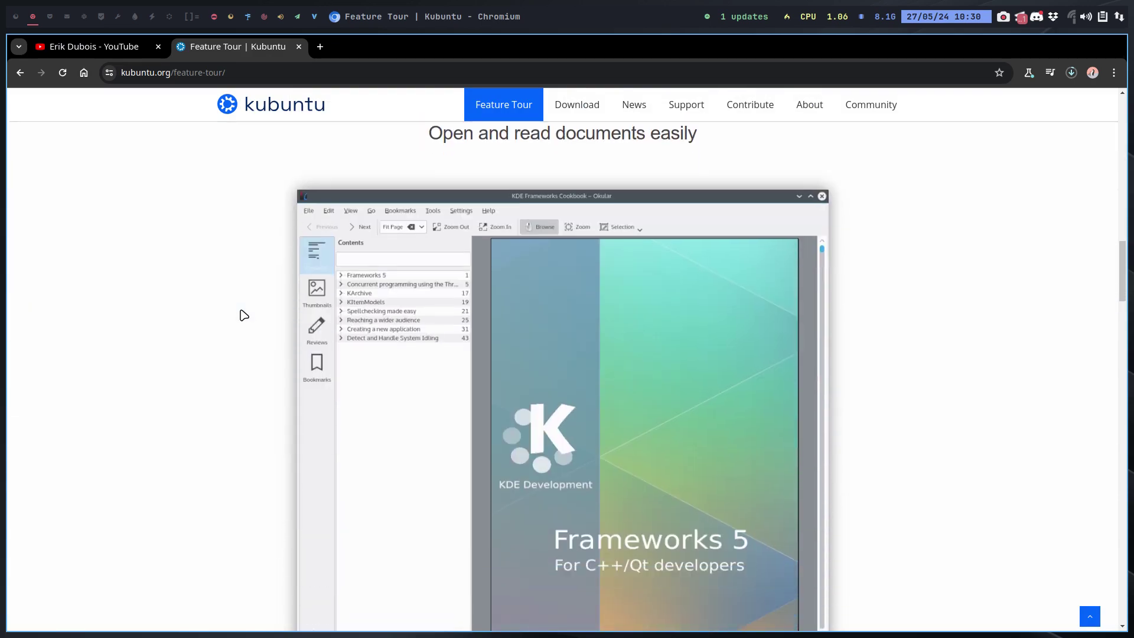
scroll(244, 315, "down", 10)
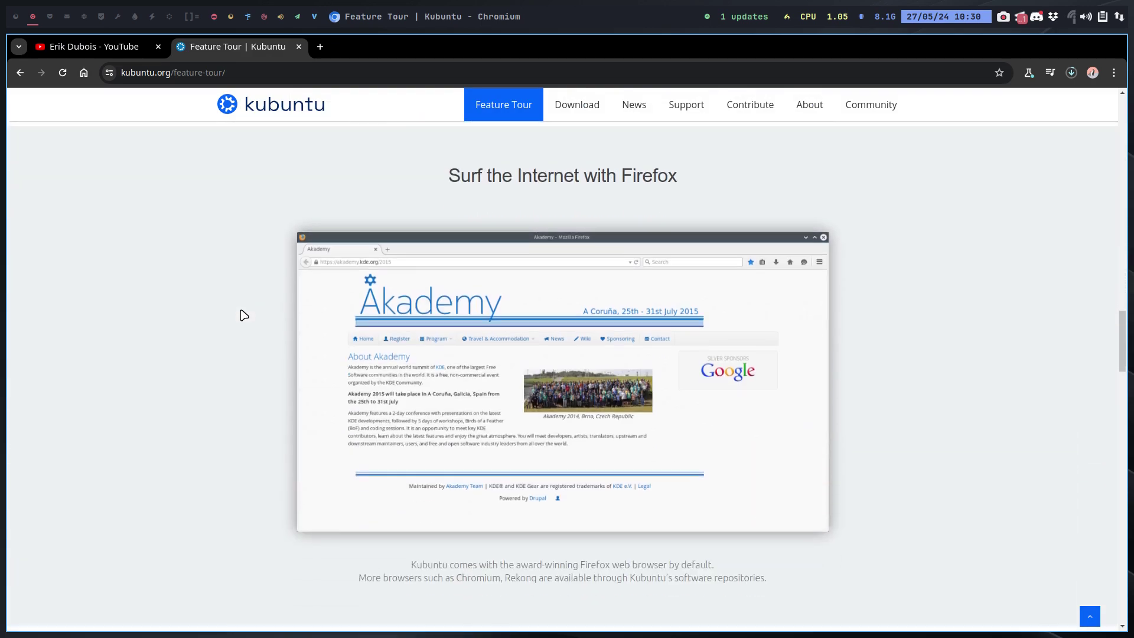
scroll(244, 315, "down", 11)
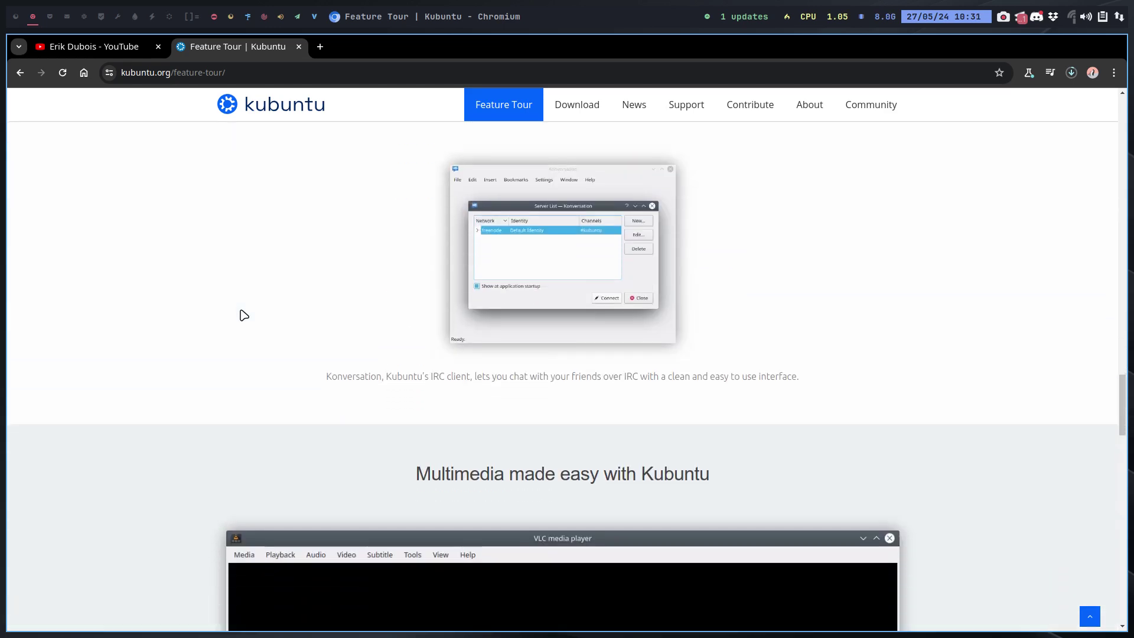
scroll(241, 314, "down", 2)
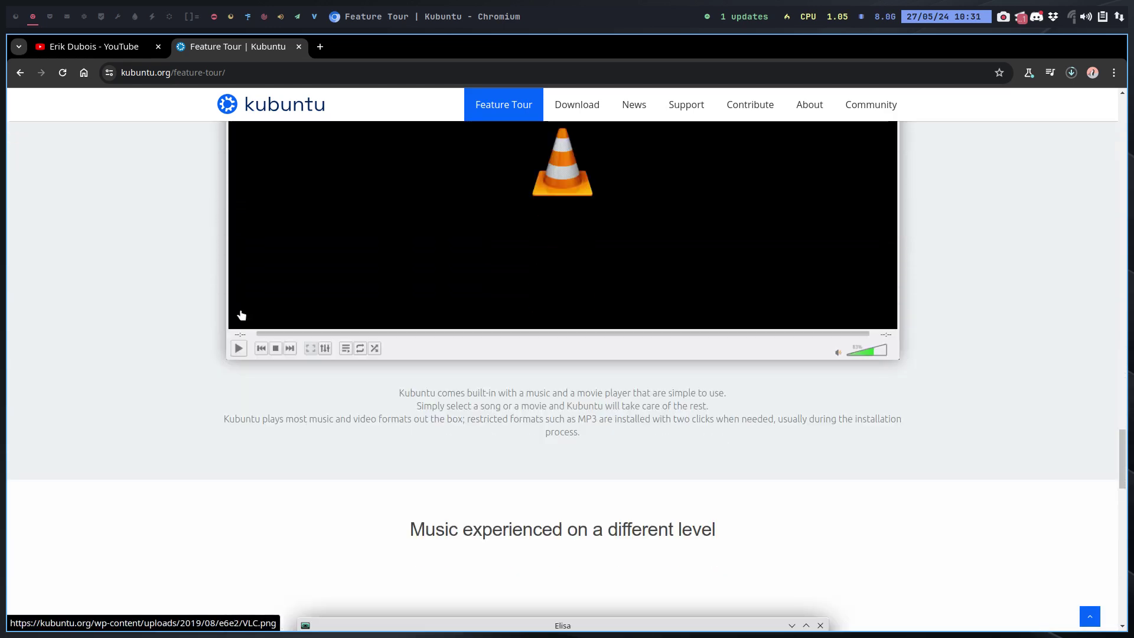
scroll(243, 398, "down", 4)
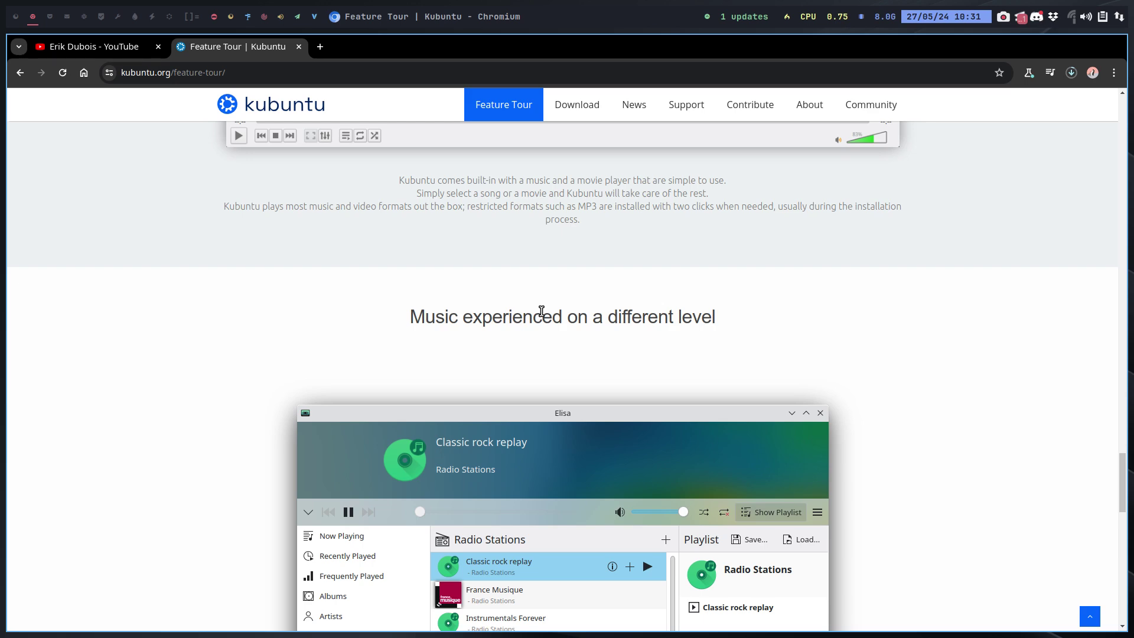
scroll(542, 312, "down", 2)
scroll(542, 315, "down", 1)
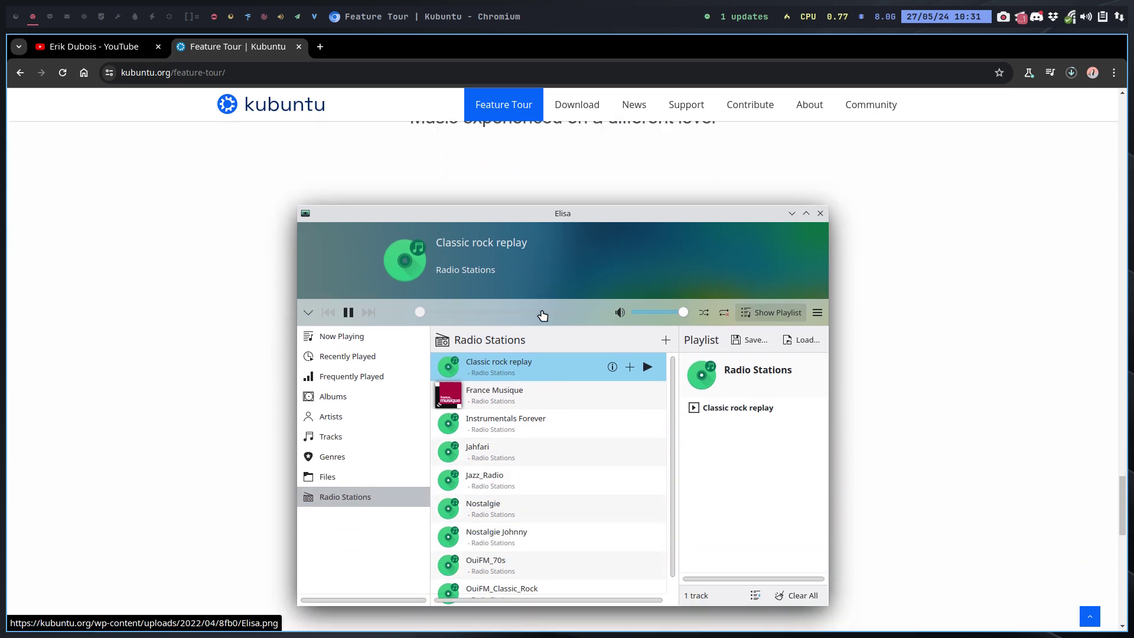
scroll(542, 315, "down", 2)
scroll(542, 315, "down", 4)
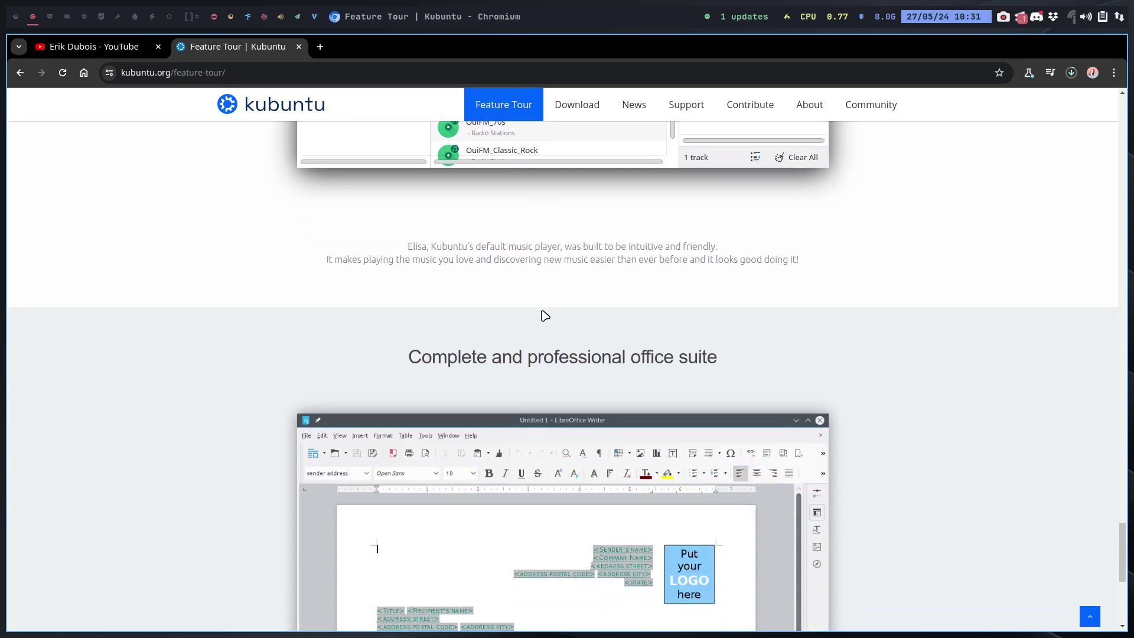
scroll(545, 315, "down", 3)
scroll(545, 315, "up", 4)
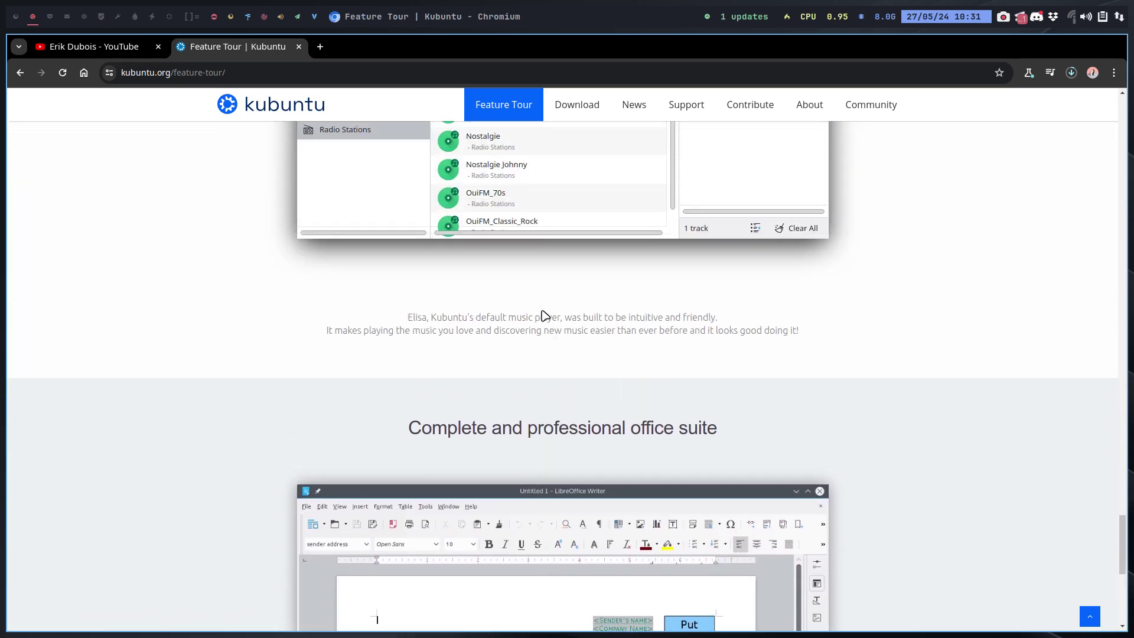
scroll(545, 315, "down", 6)
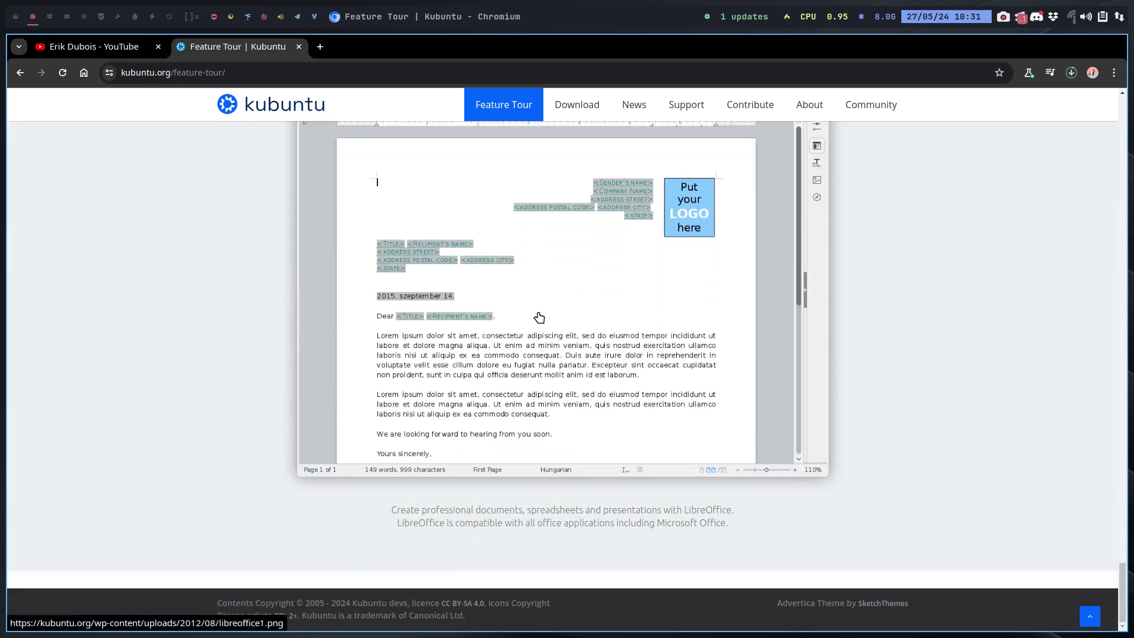
scroll(540, 318, "up", 20)
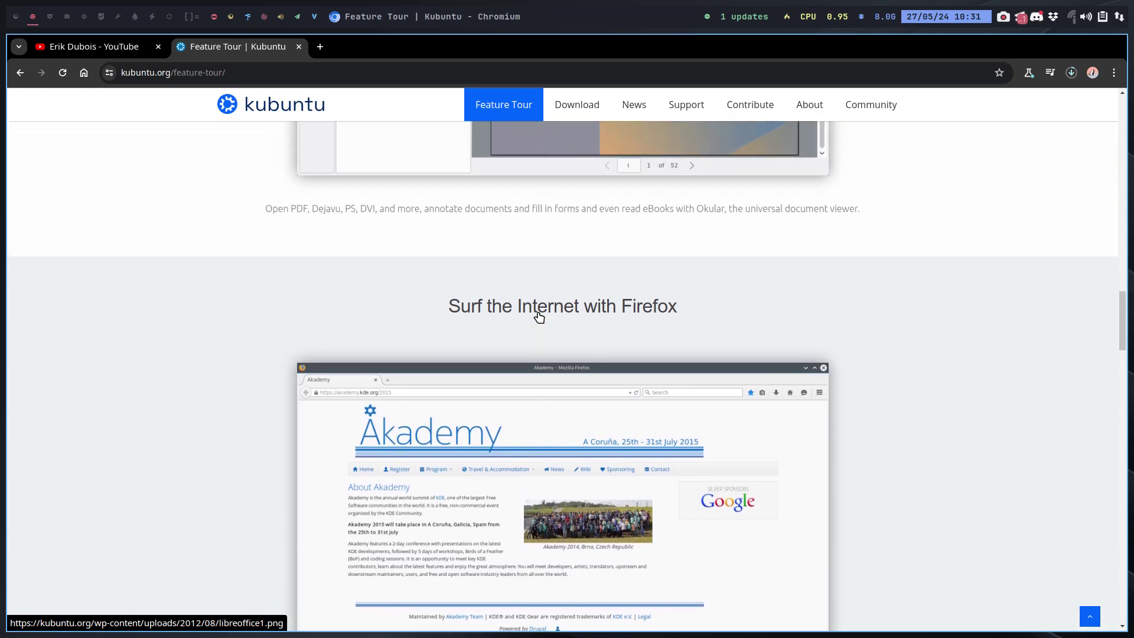
scroll(540, 318, "up", 19)
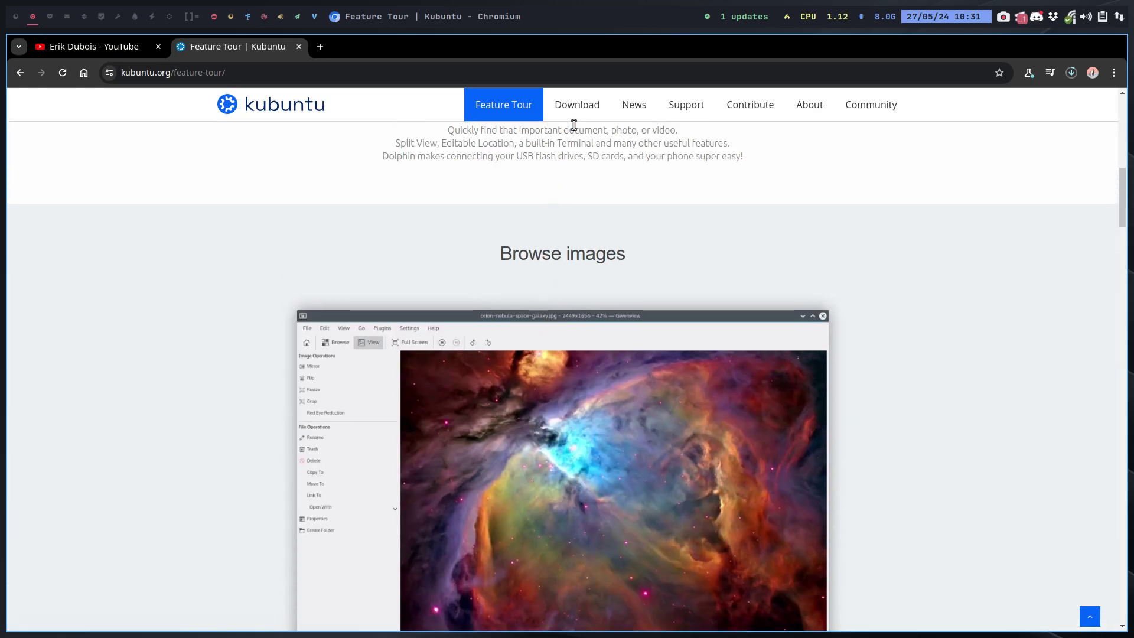
Browse the Download and News pages, ending on the Help and Support page.
left_click(578, 116)
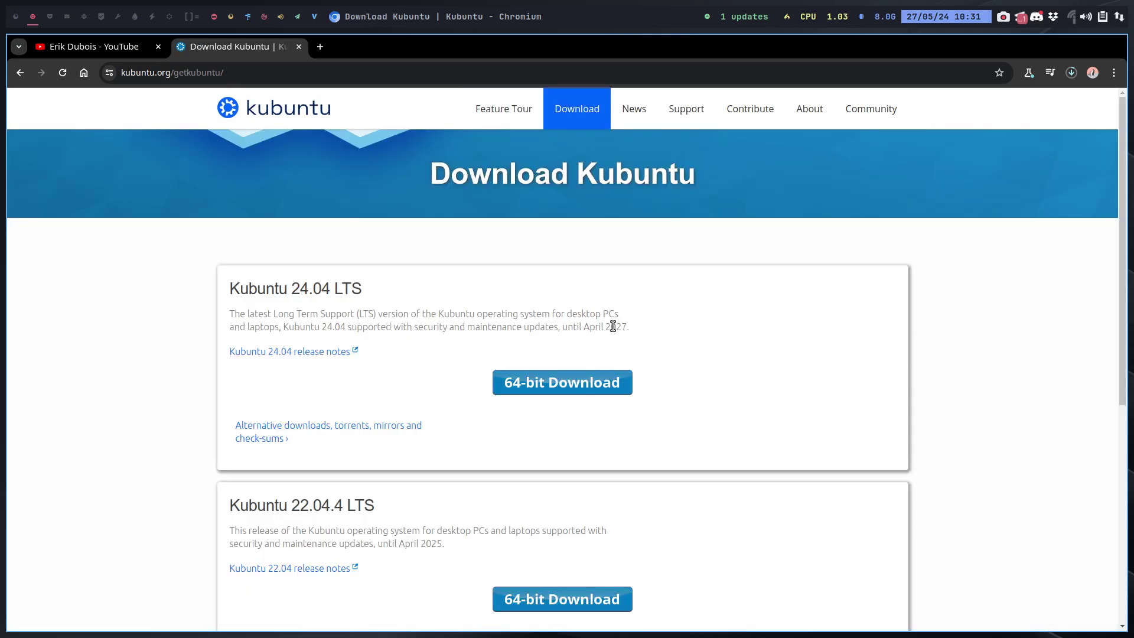
scroll(615, 332, "down", 8)
scroll(686, 349, "up", 8)
left_click(633, 109)
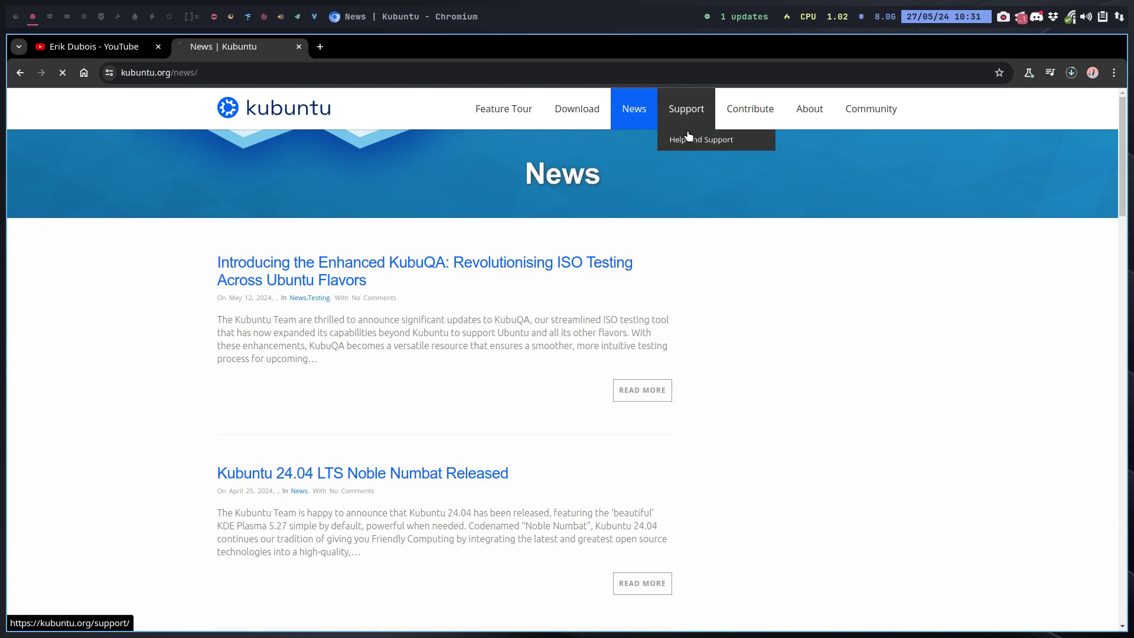
left_click(688, 140)
scroll(727, 323, "down", 7)
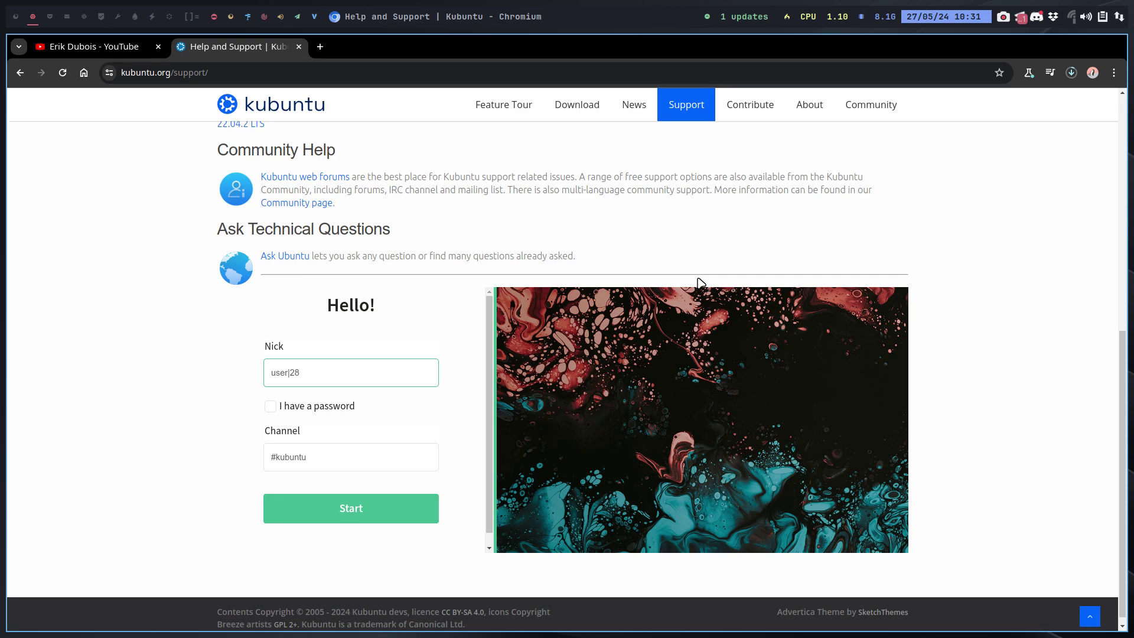
scroll(990, 425, "up", 5)
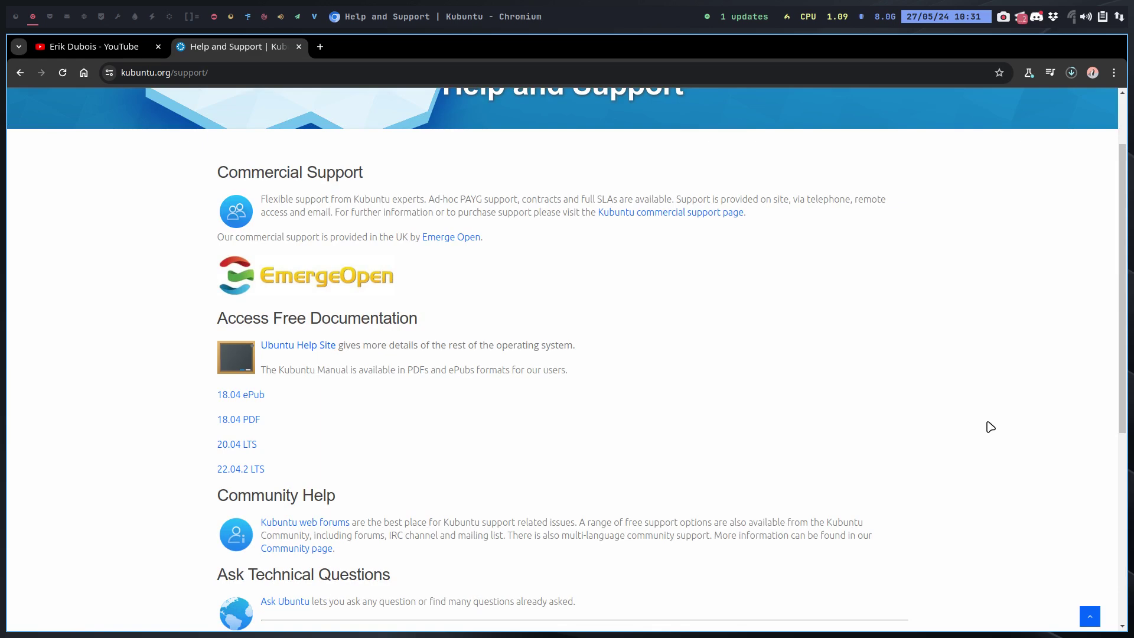
scroll(827, 352, "up", 2)
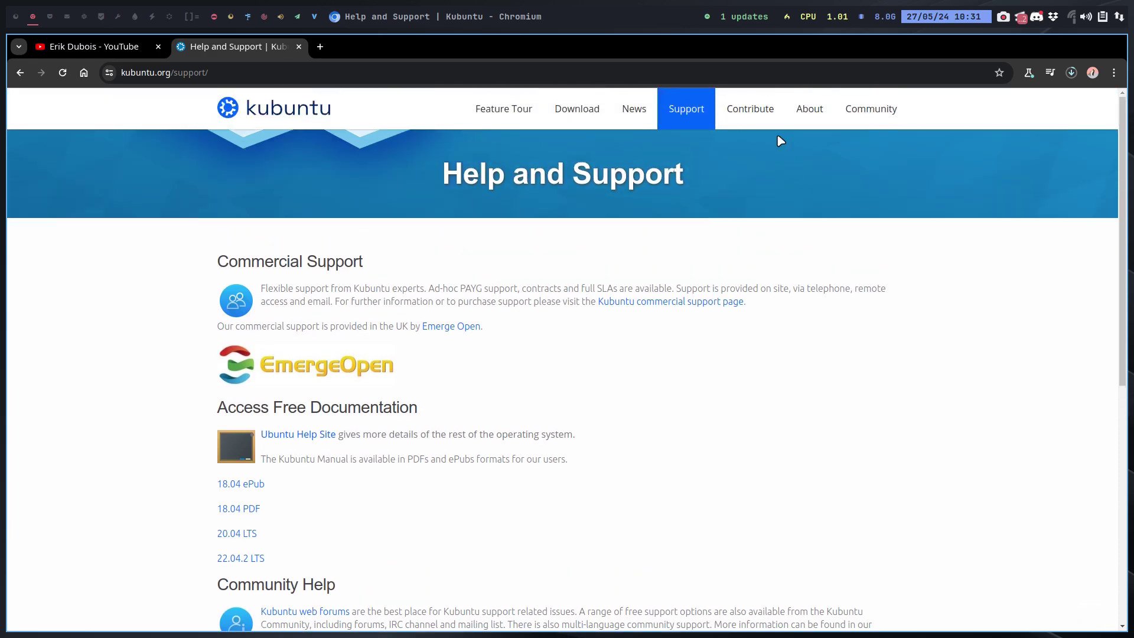
mouse_move(757, 113)
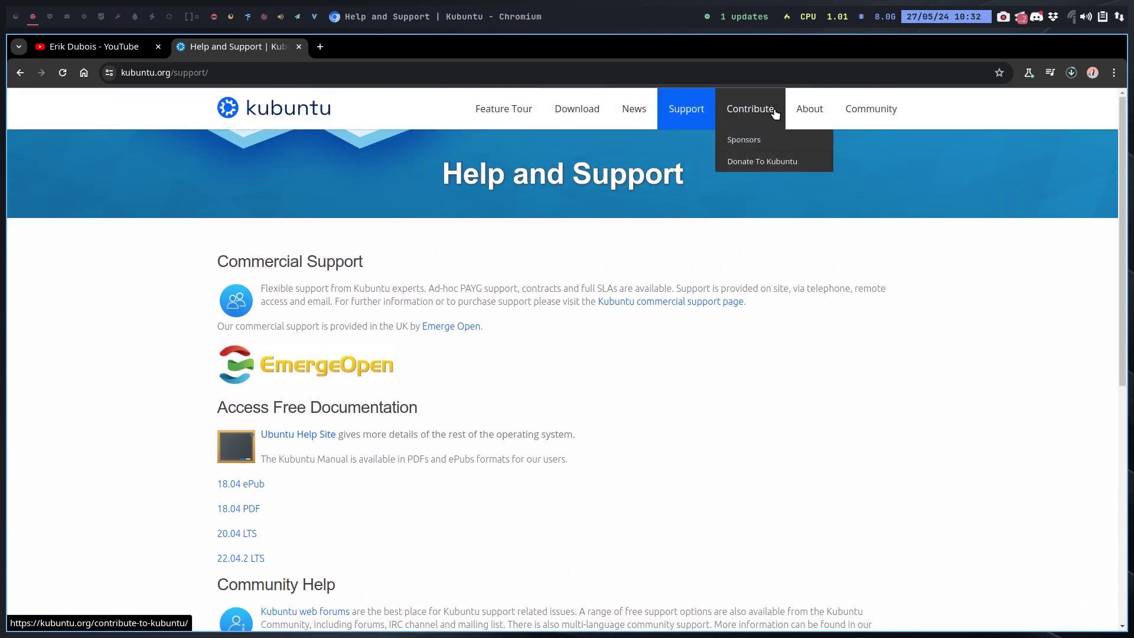
left_click(816, 117)
mouse_move(815, 117)
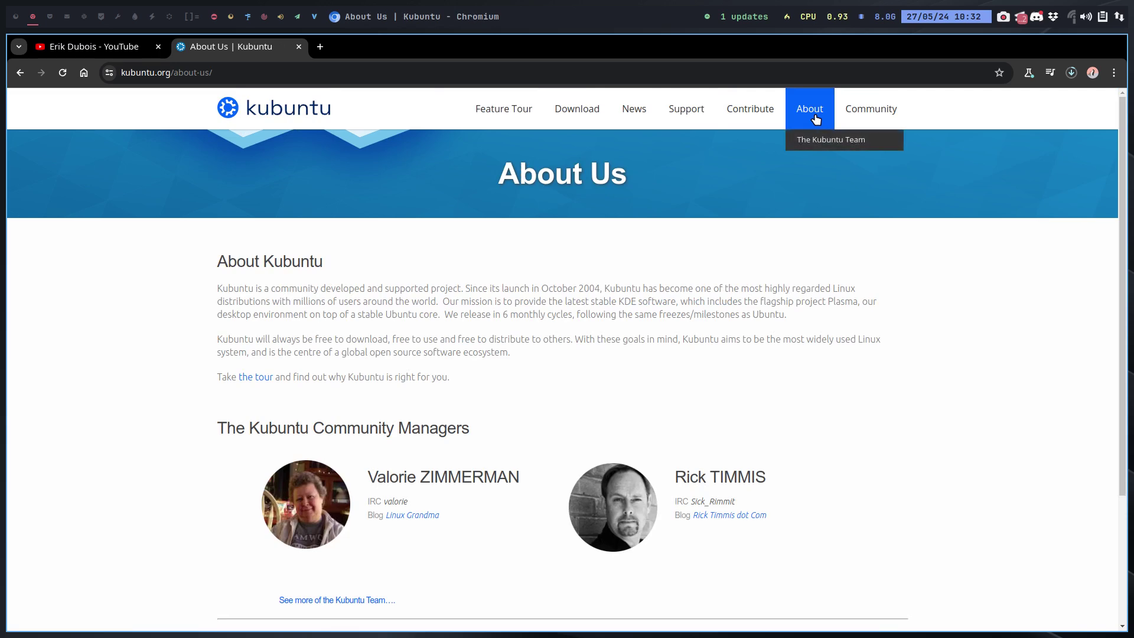
left_click(866, 109)
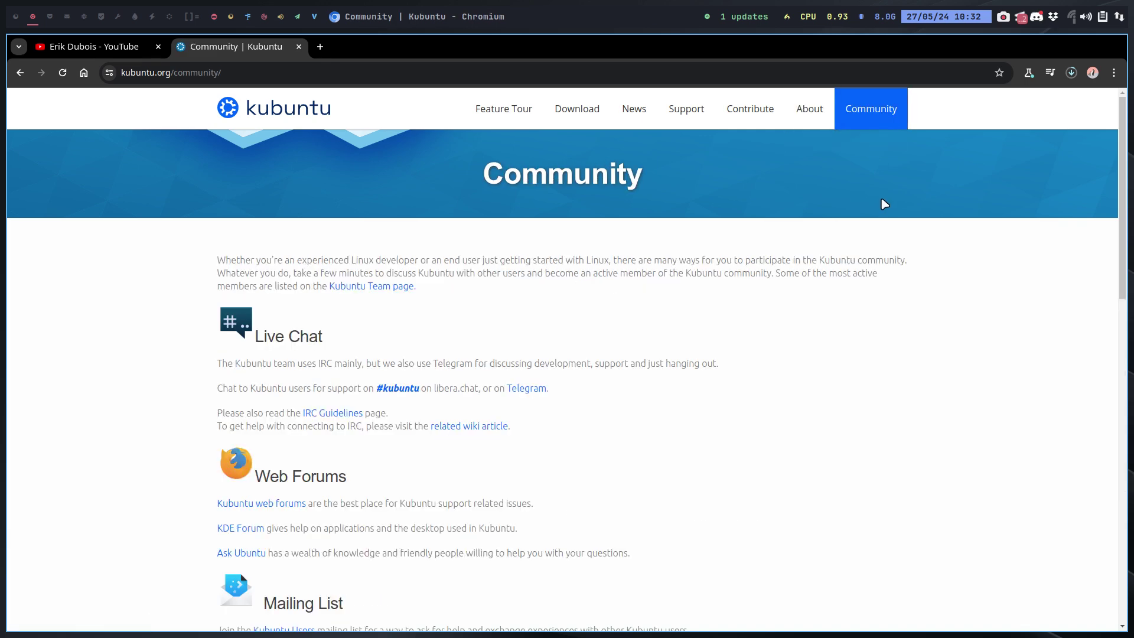
scroll(876, 212, "down", 5)
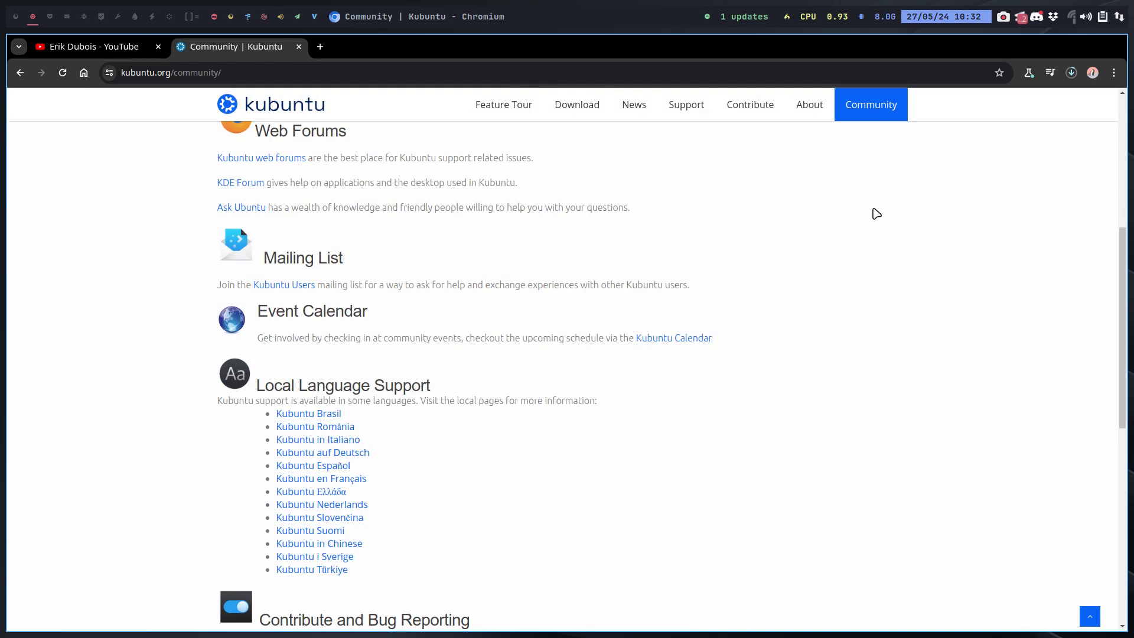
scroll(876, 214, "down", 4)
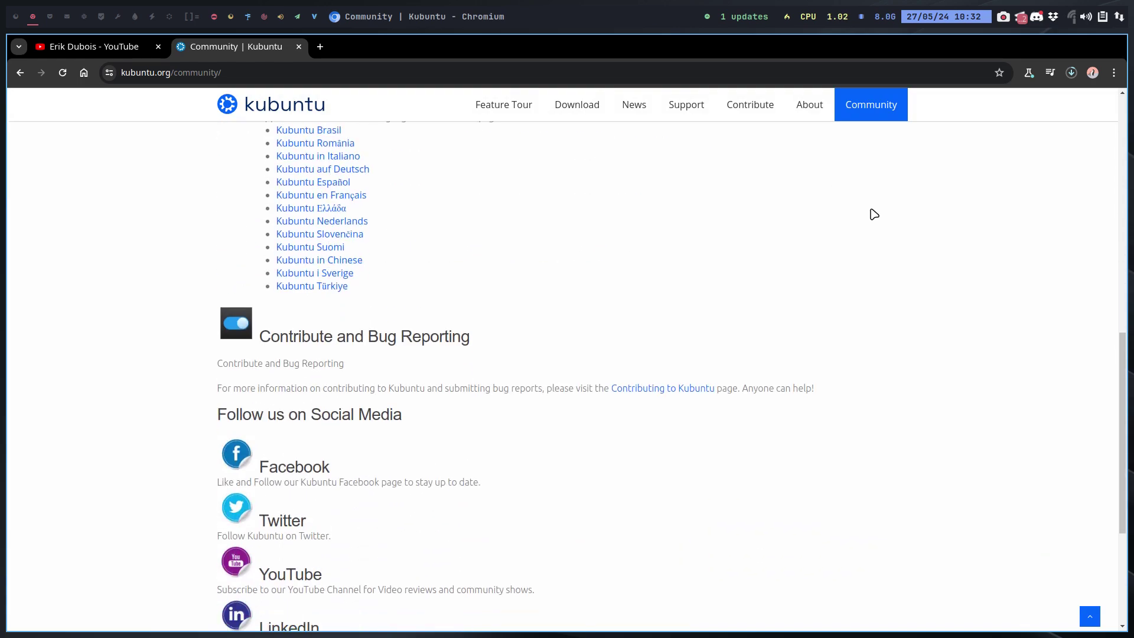
scroll(873, 213, "up", 9)
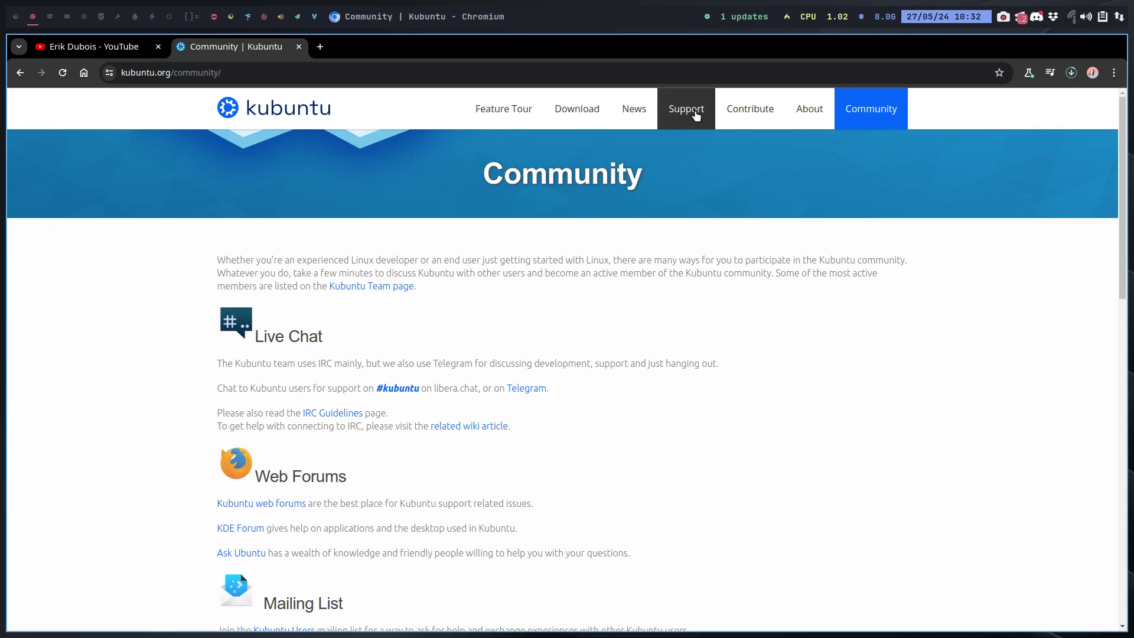
left_click(691, 110)
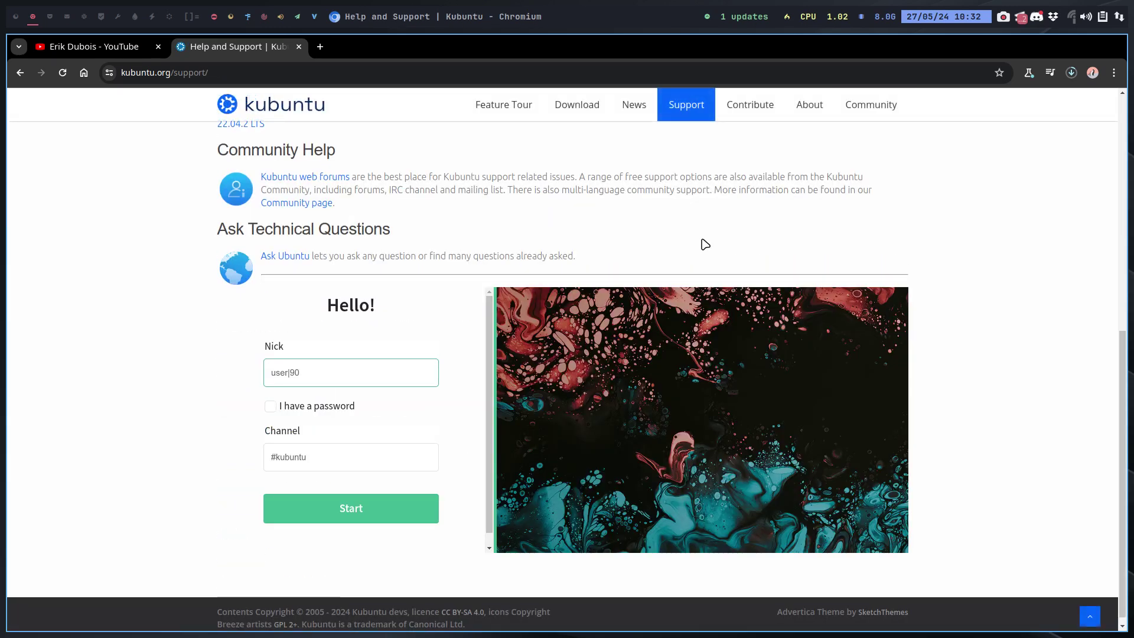
scroll(495, 210, "up", 3)
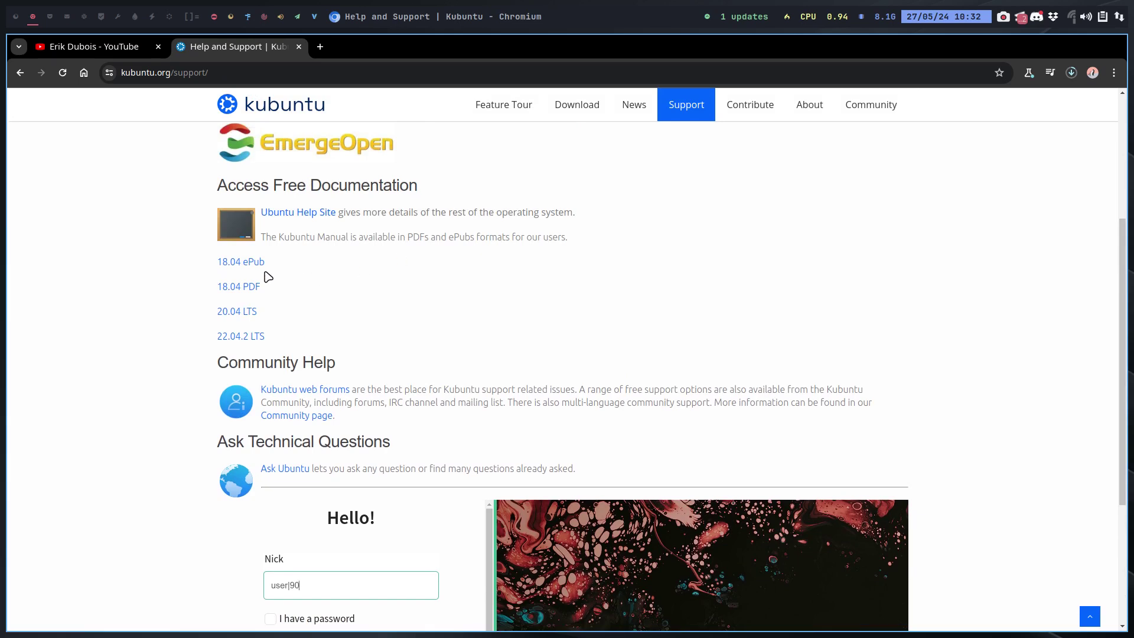
left_click(253, 287)
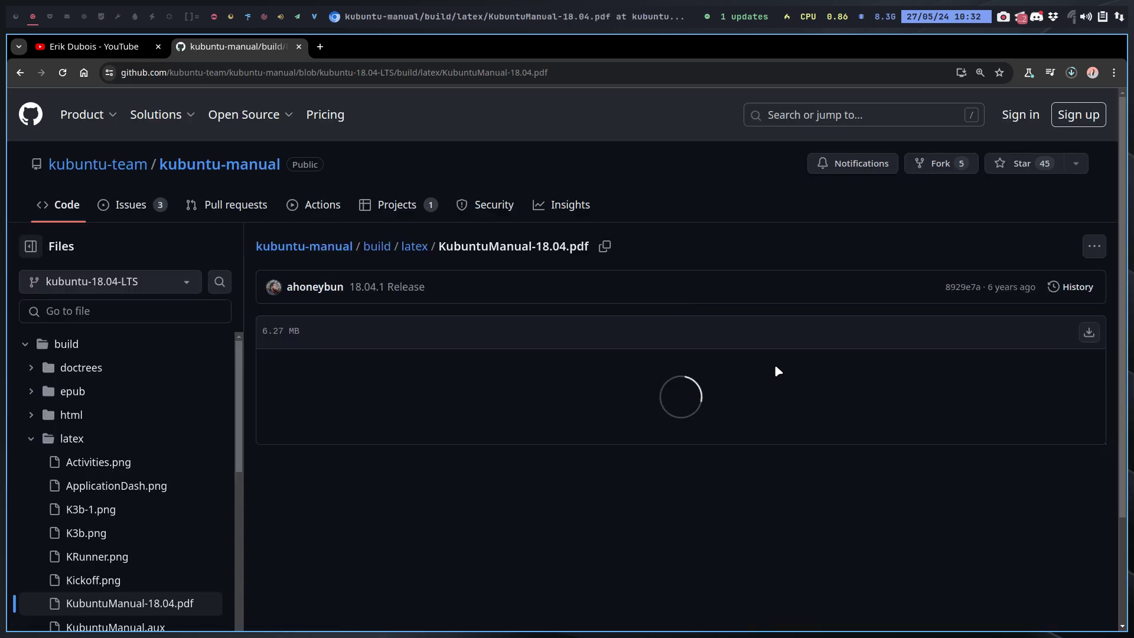
scroll(775, 364, "down", 5)
scroll(777, 367, "down", 5)
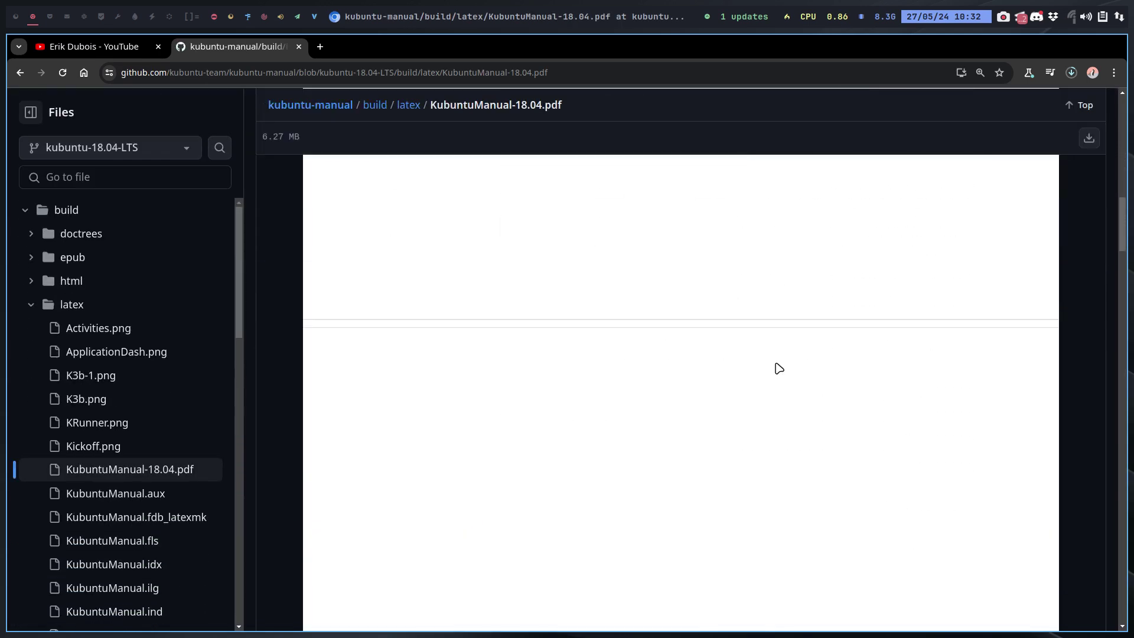
scroll(777, 367, "up", 5)
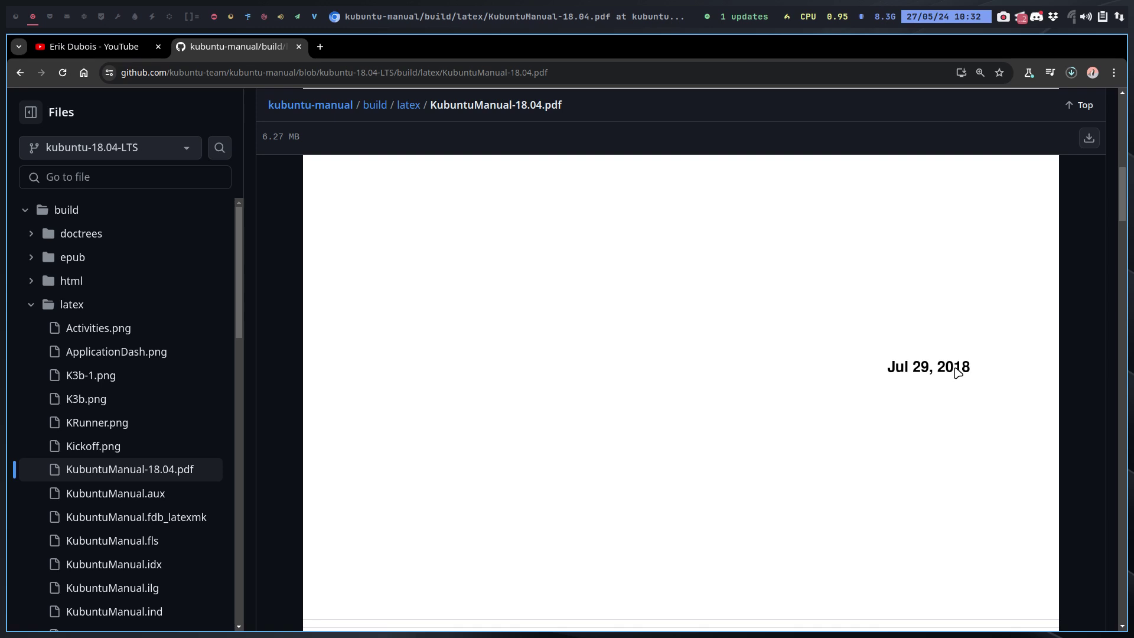
scroll(954, 372, "down", 4)
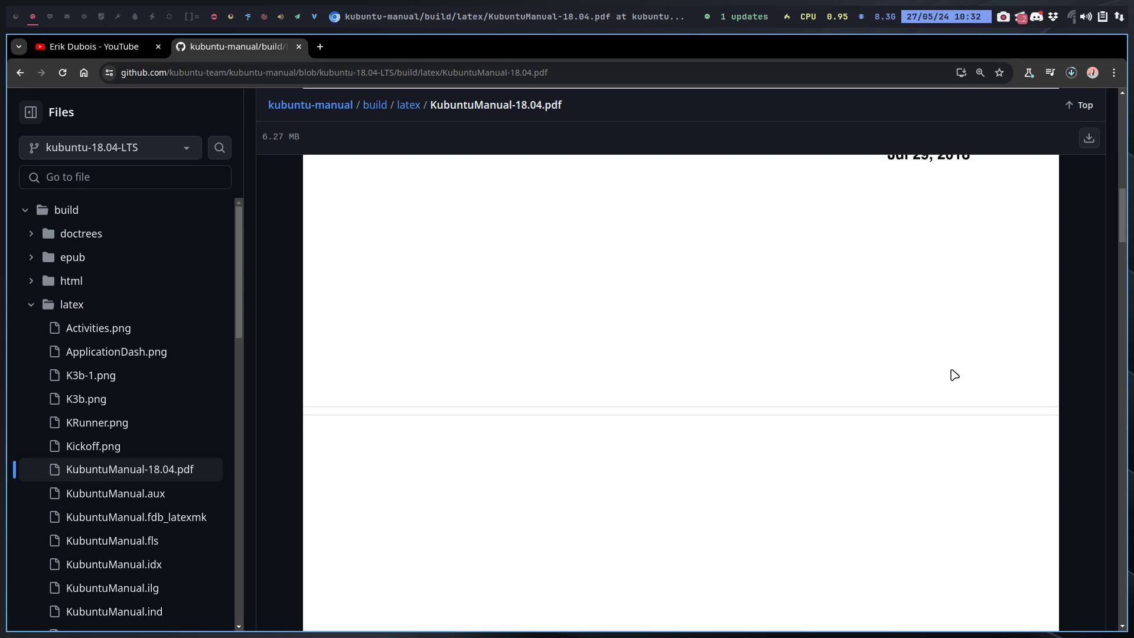
scroll(954, 375, "down", 5)
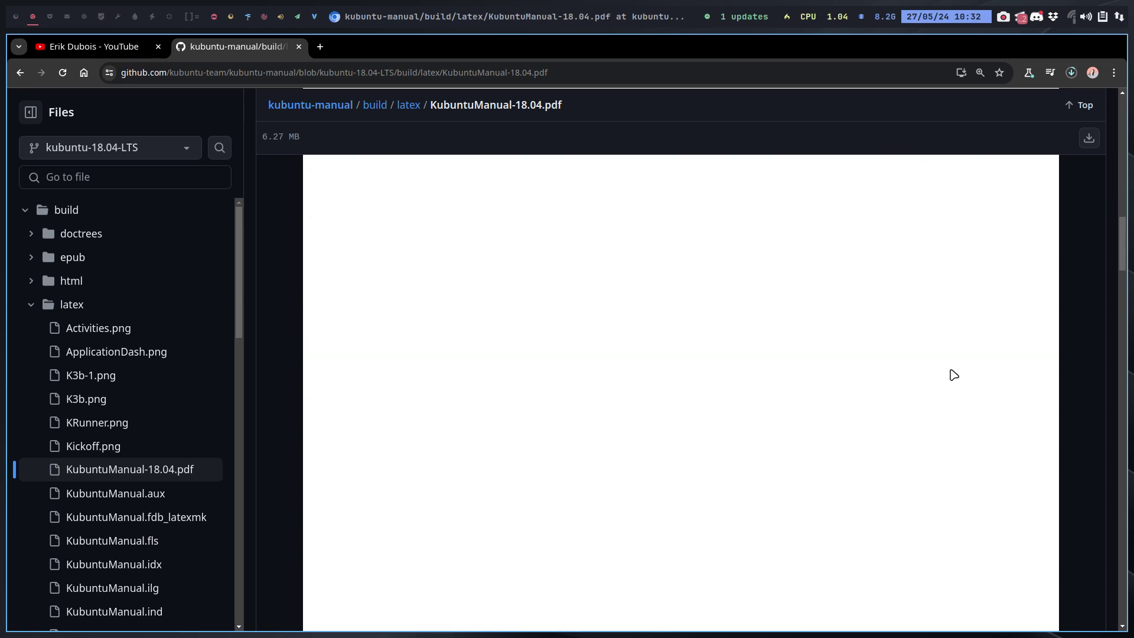
scroll(155, 471, "down", 5)
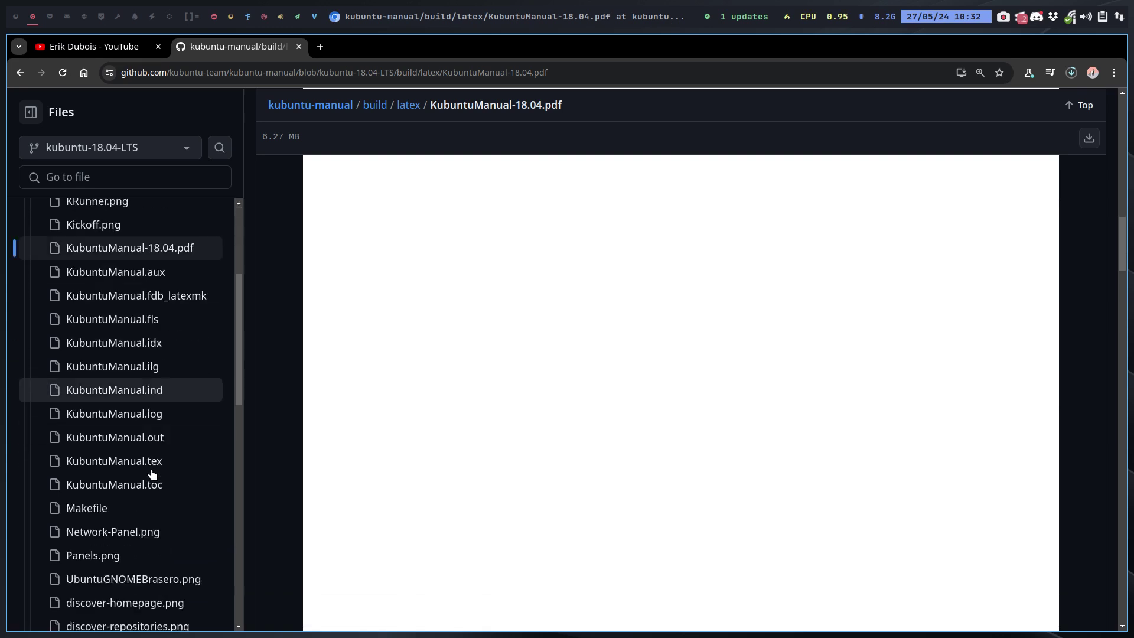
scroll(152, 473, "down", 4)
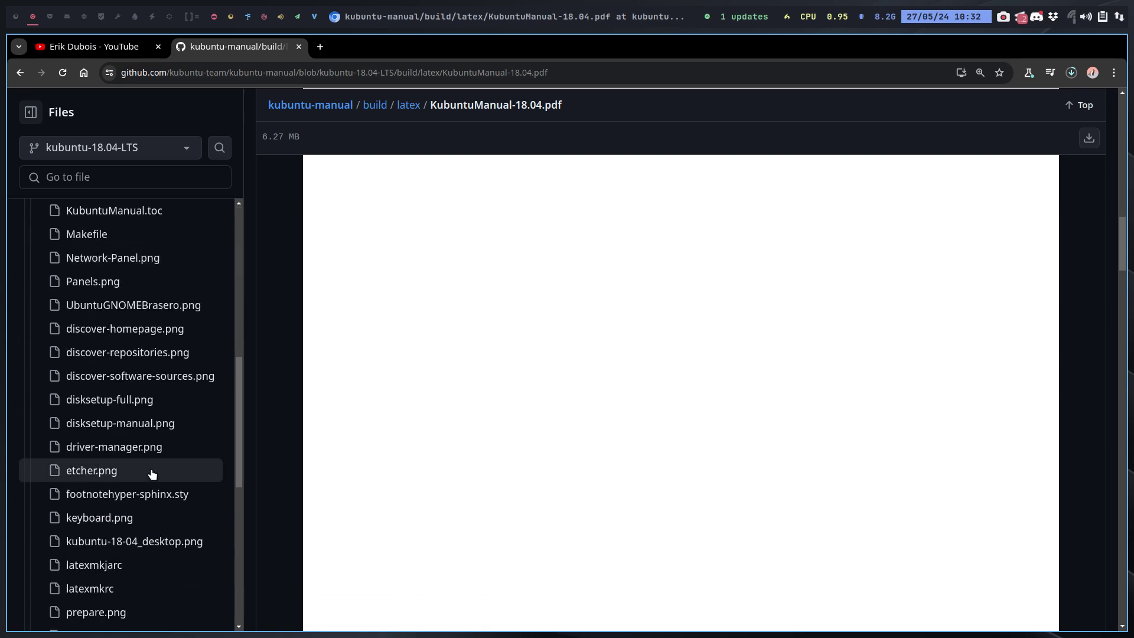
scroll(152, 473, "down", 5)
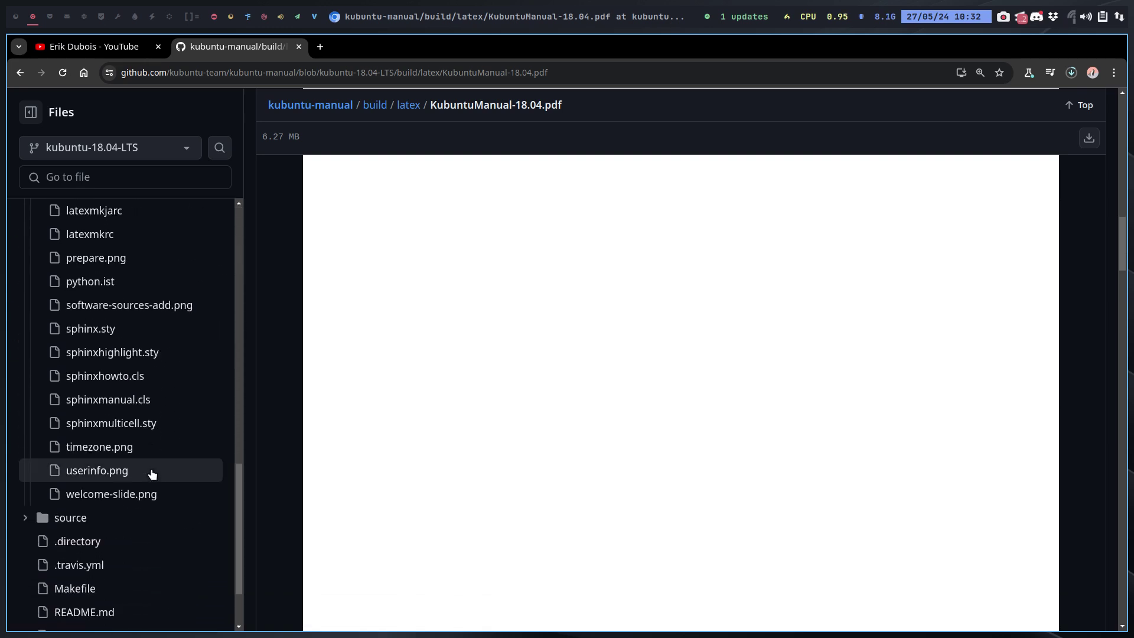
left_click(149, 48)
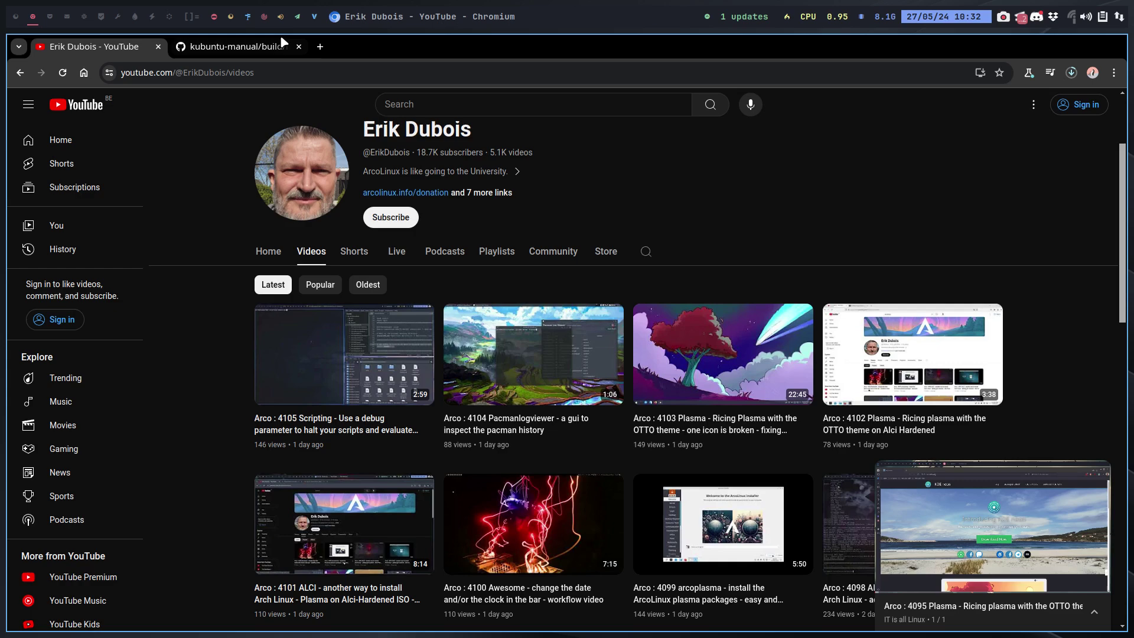
left_click(22, 72)
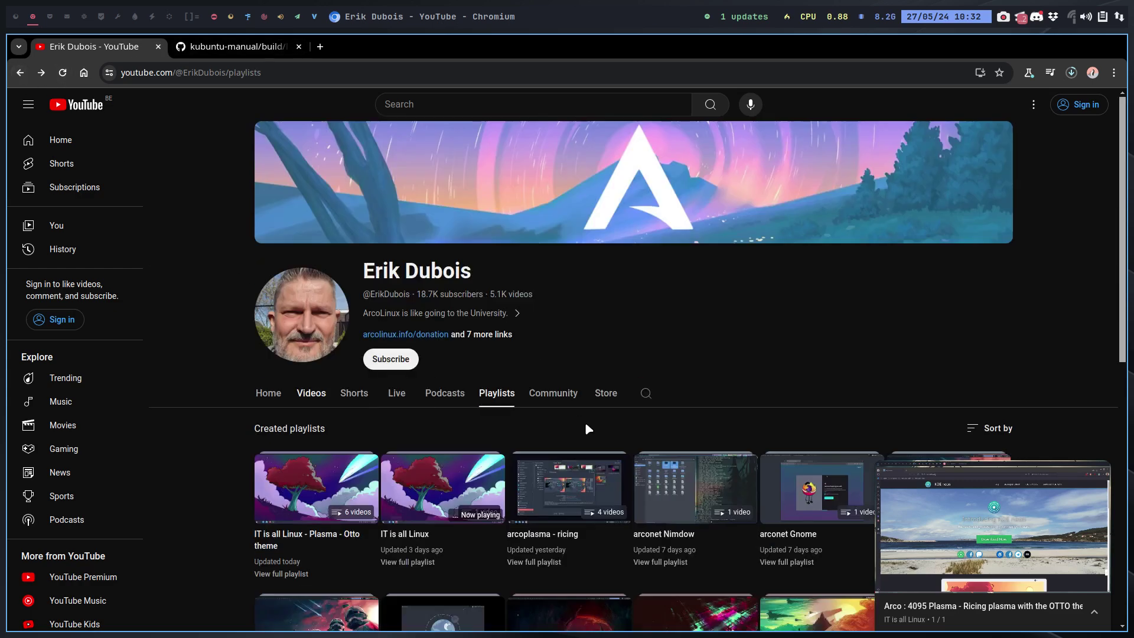
left_click(195, 47)
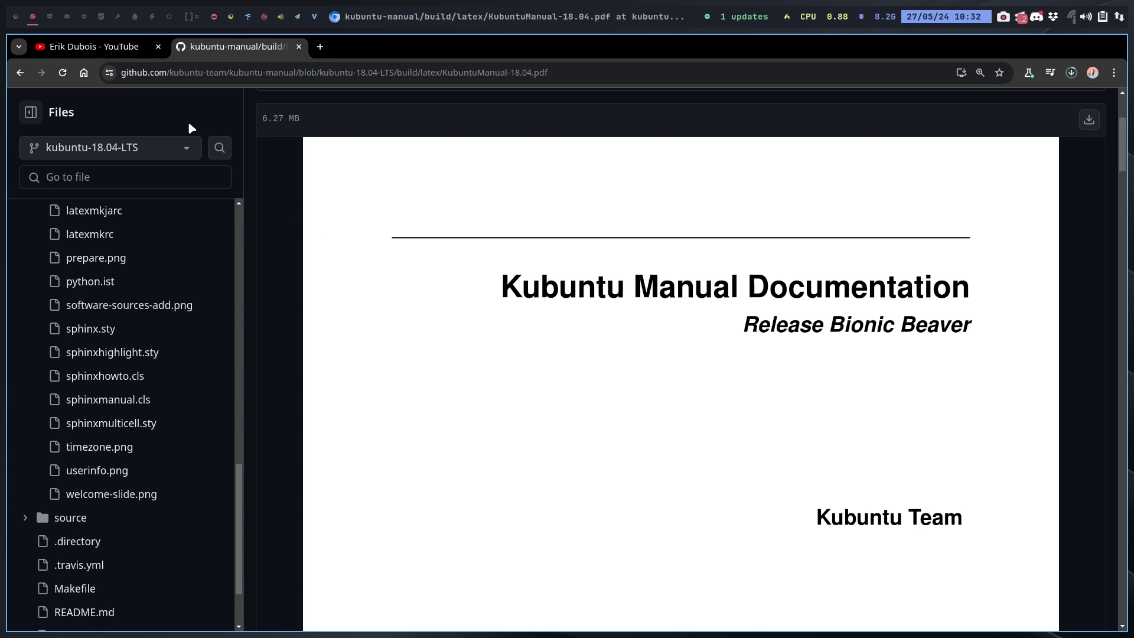
left_click(20, 72)
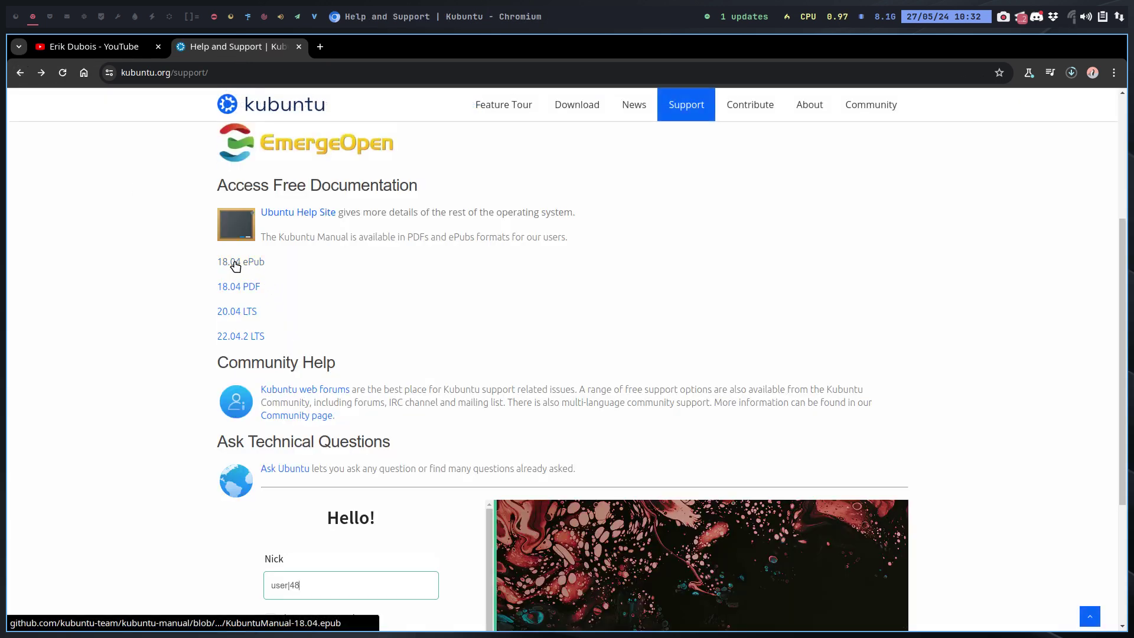
Download KubuntuManual-v22.04.2.pdf from the 22.04.2 LTS release assets and check recent downloads.
left_click(232, 340)
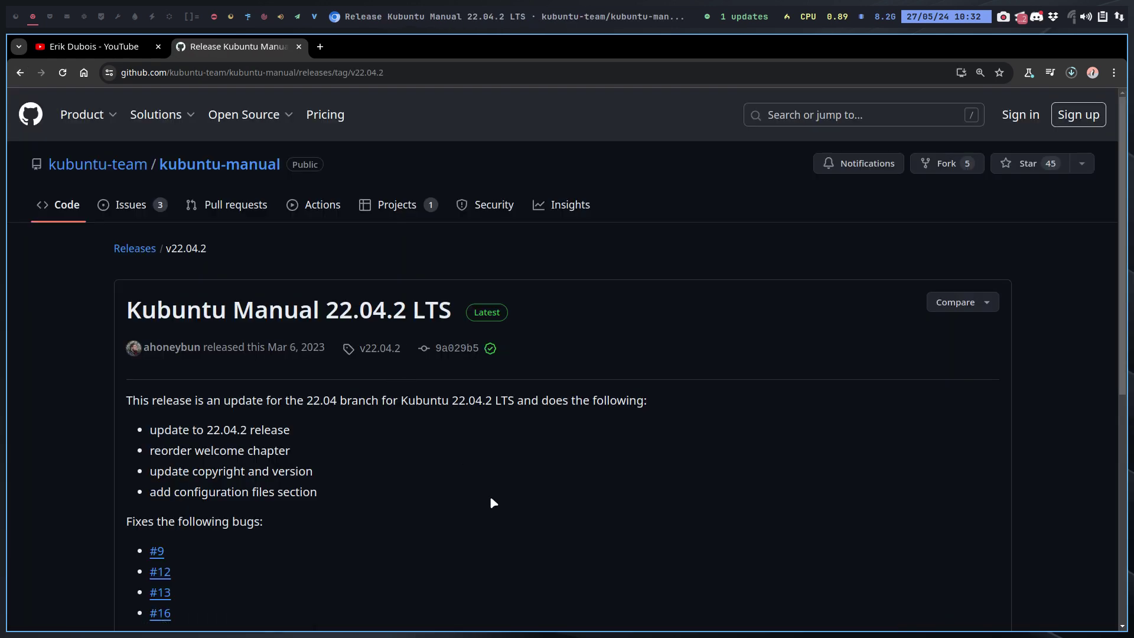
scroll(411, 460, "down", 5)
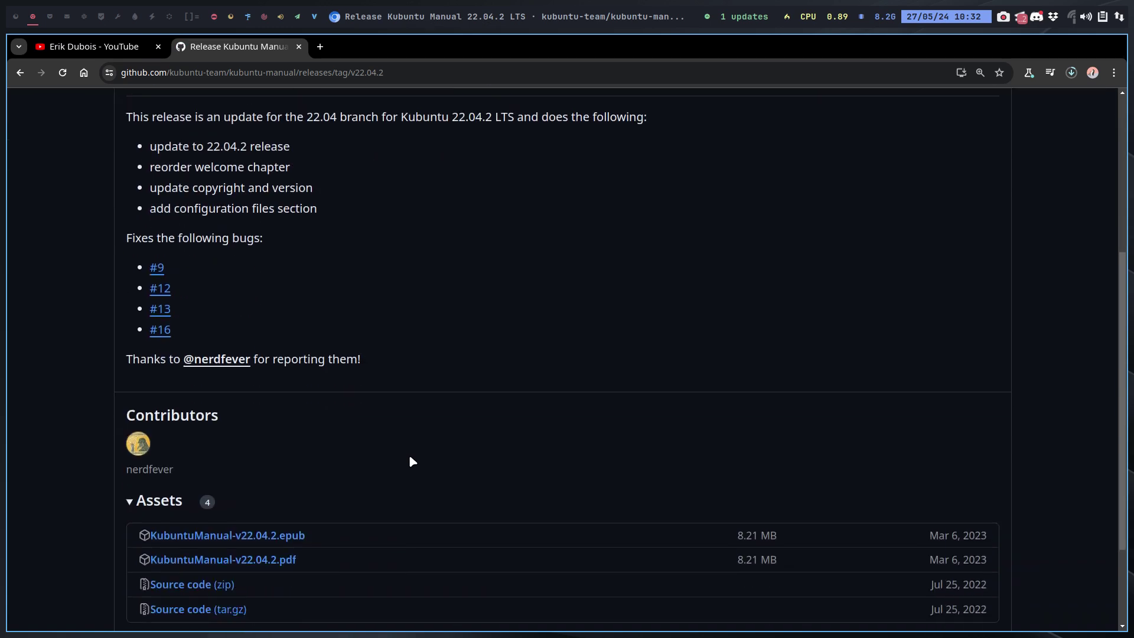
scroll(412, 460, "down", 3)
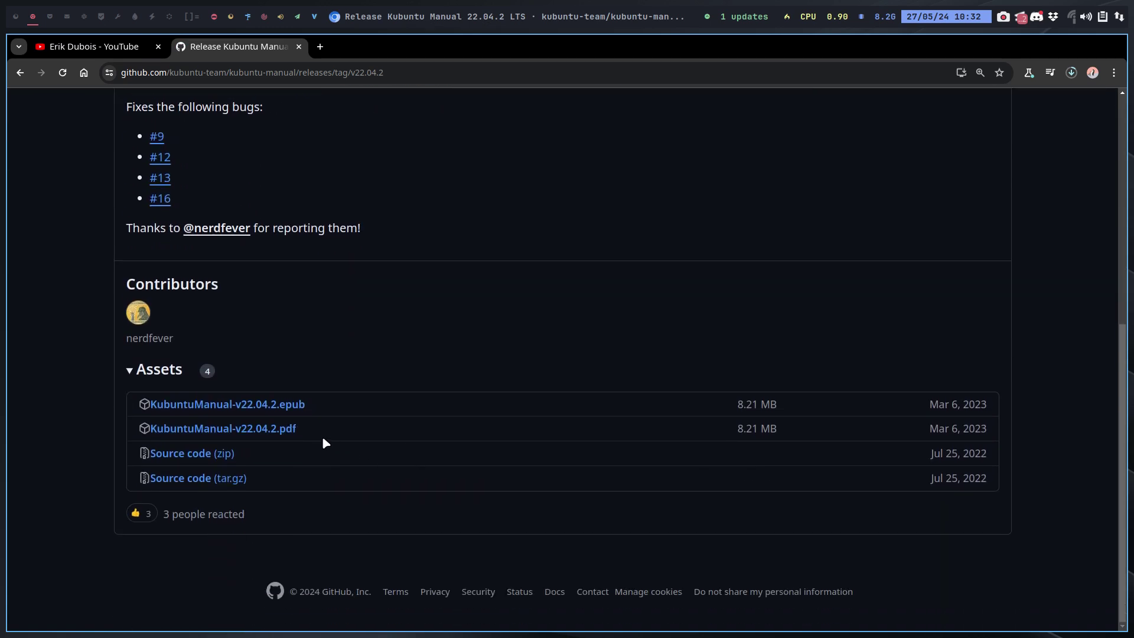
left_click(293, 428)
left_click(1069, 73)
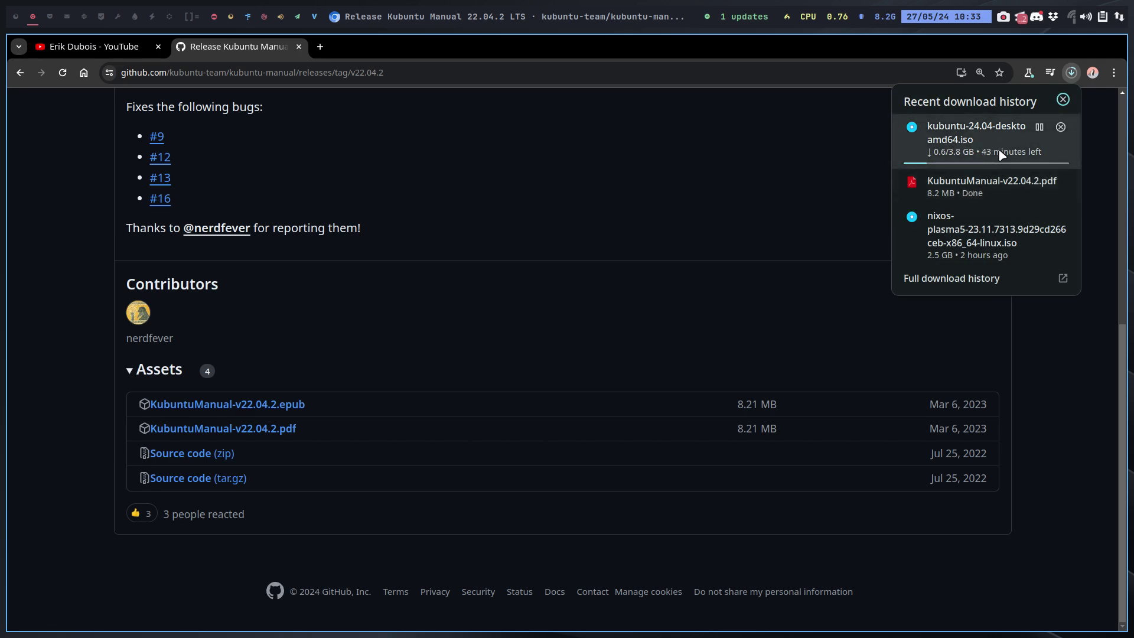
Open the downloaded KubuntuManual-v22.04.2.pdf and scroll through its contents.
left_click(963, 189)
scroll(591, 414, "down", 1)
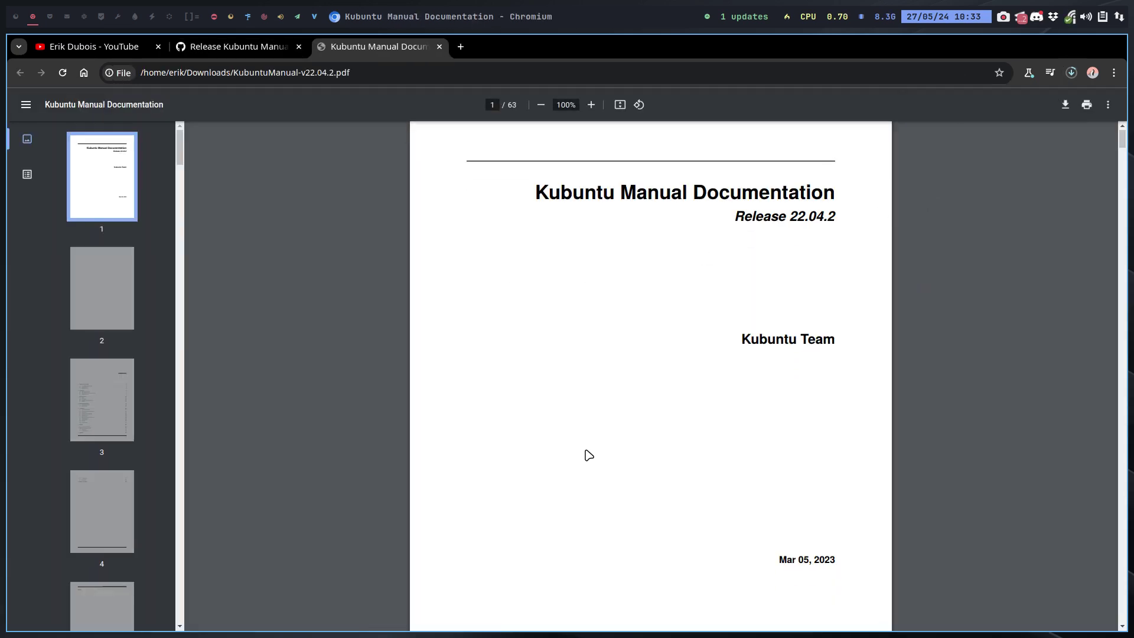
scroll(589, 455, "down", 20)
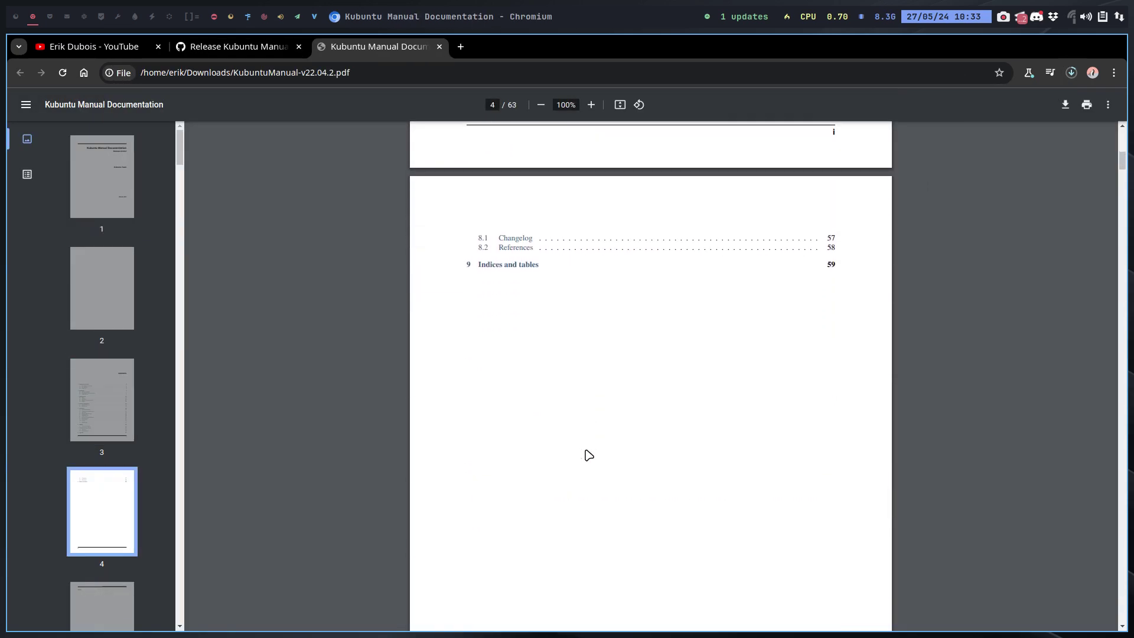
scroll(588, 456, "up", 5)
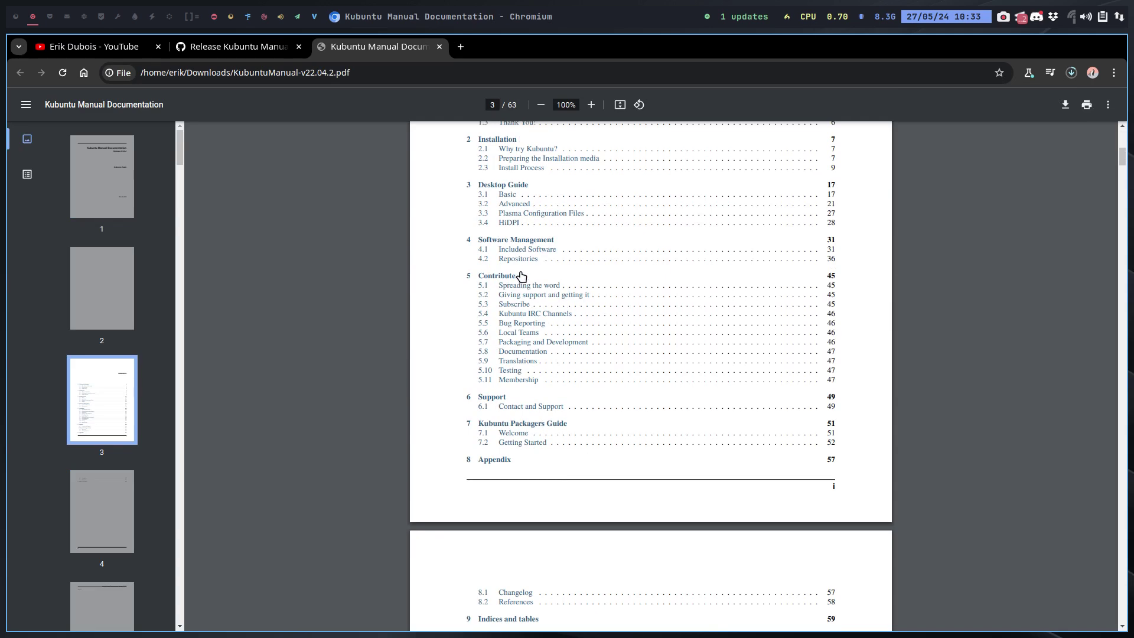
scroll(520, 274, "up", 1)
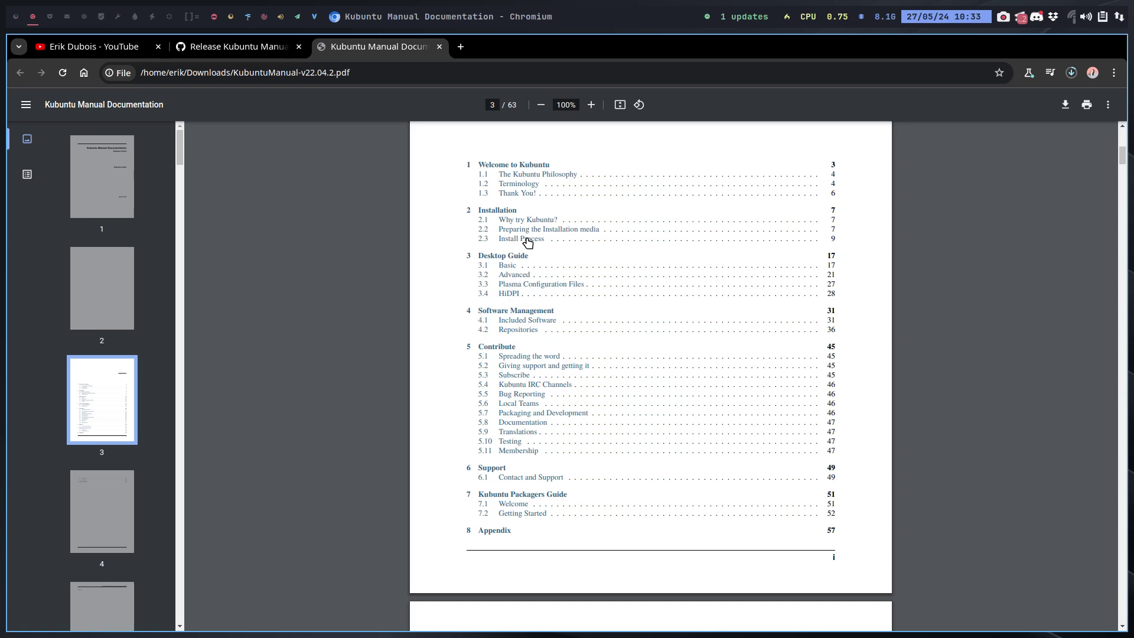
Jump to the manual's HiDPI section and select the 200% scaling recommendation.
left_click(510, 294)
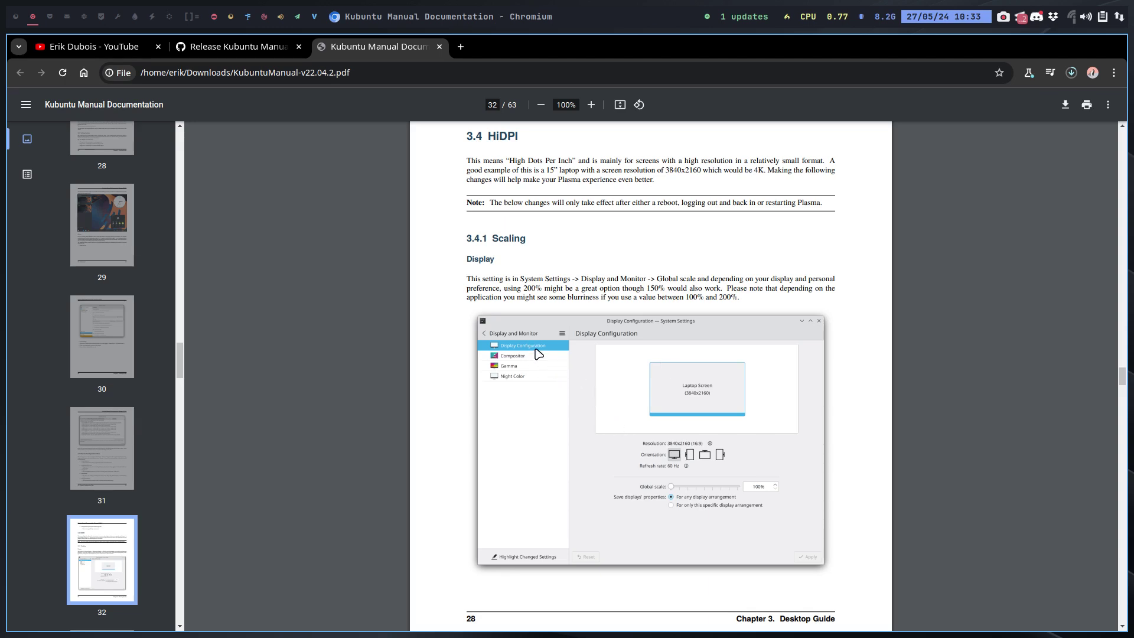
scroll(679, 378, "up", 3)
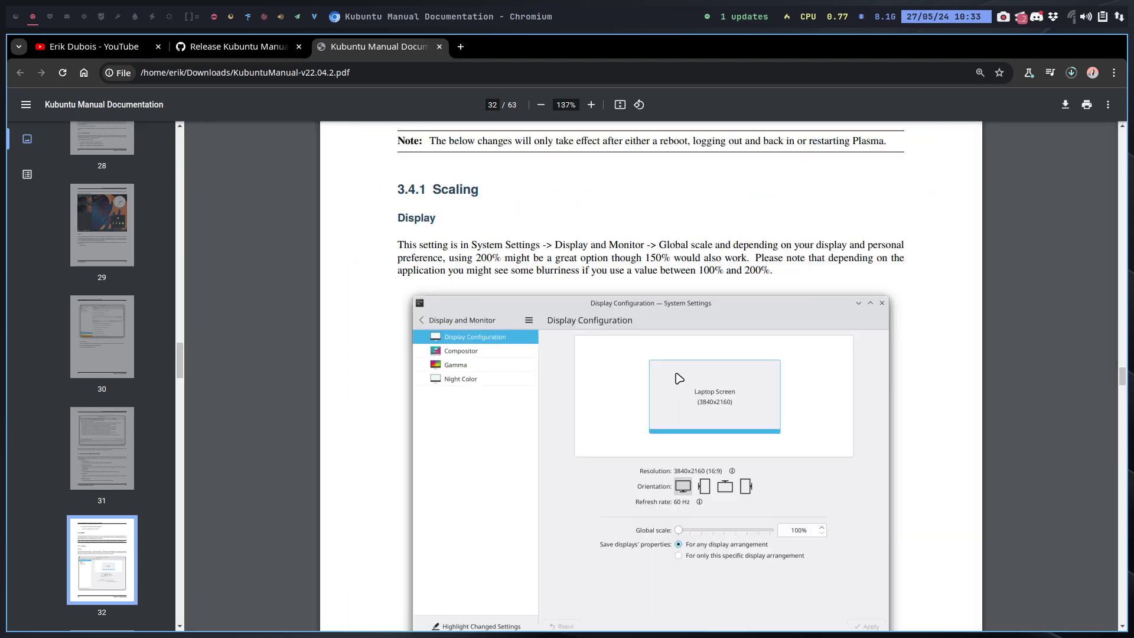
left_click_drag(476, 258, 759, 258)
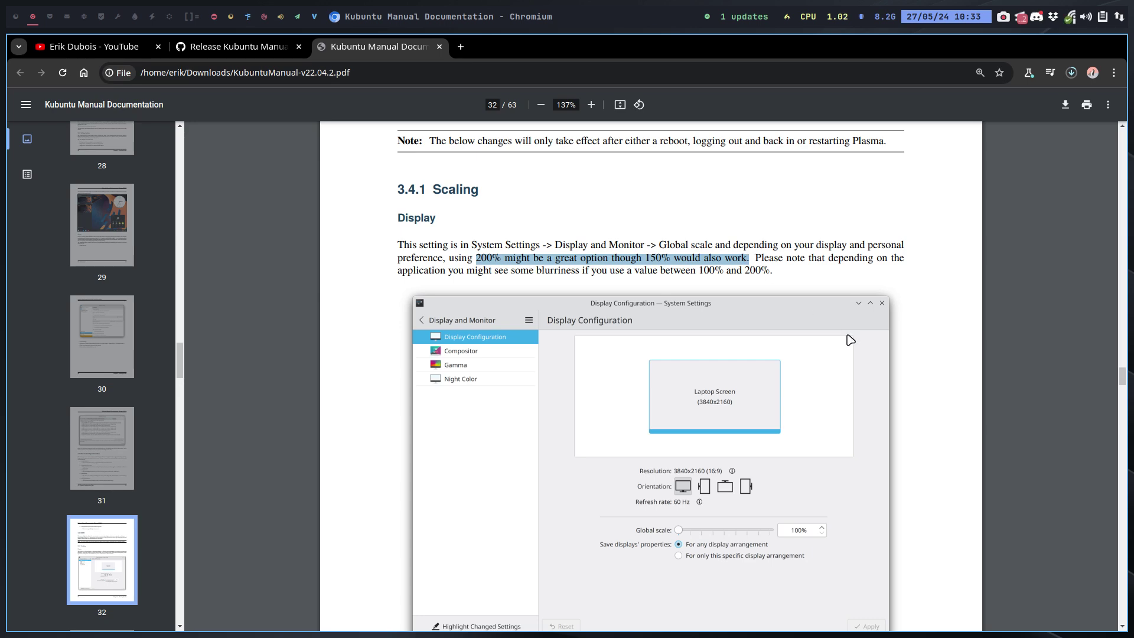
scroll(910, 388, "down", 4)
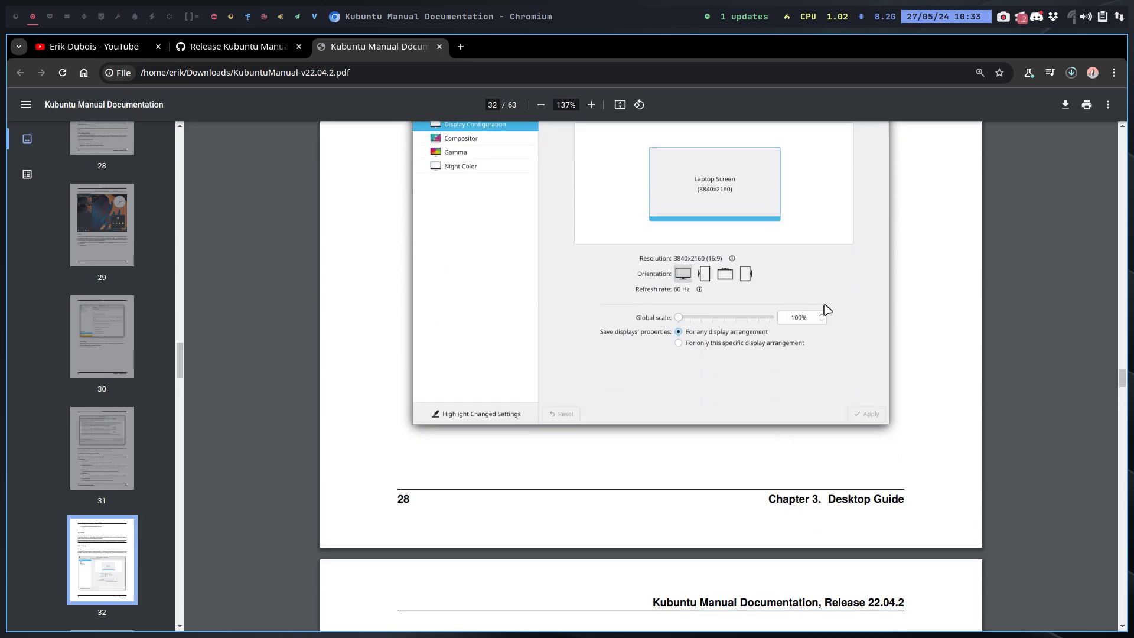
scroll(809, 352, "down", 8)
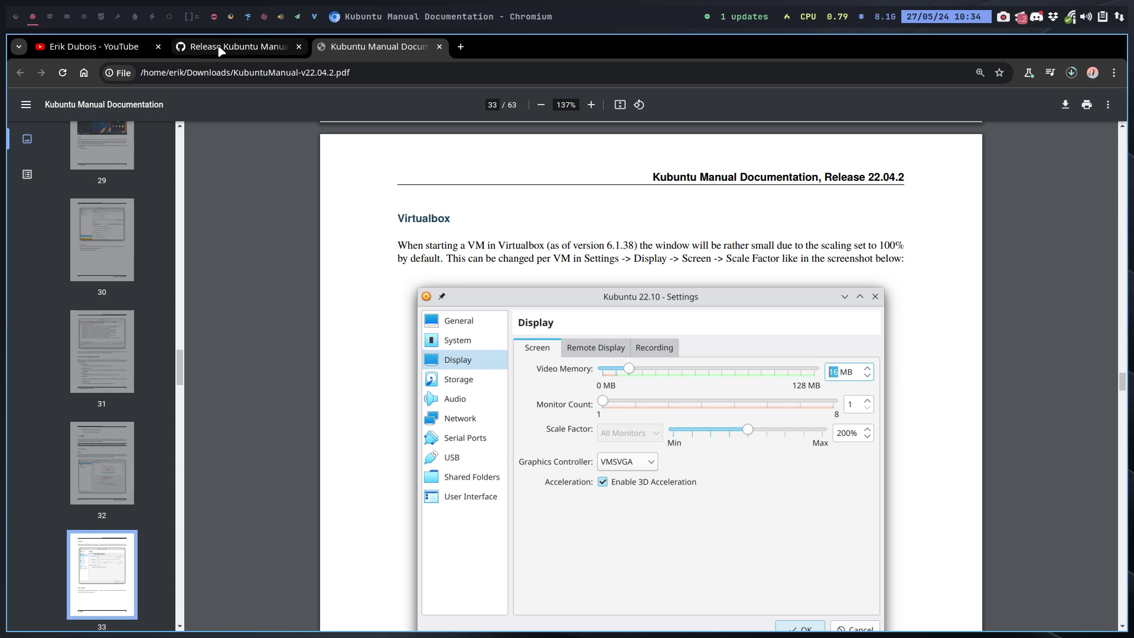
Switch to the GitHub release tab and back to the manual, then check the ISO download progress.
mouse_move(236, 52)
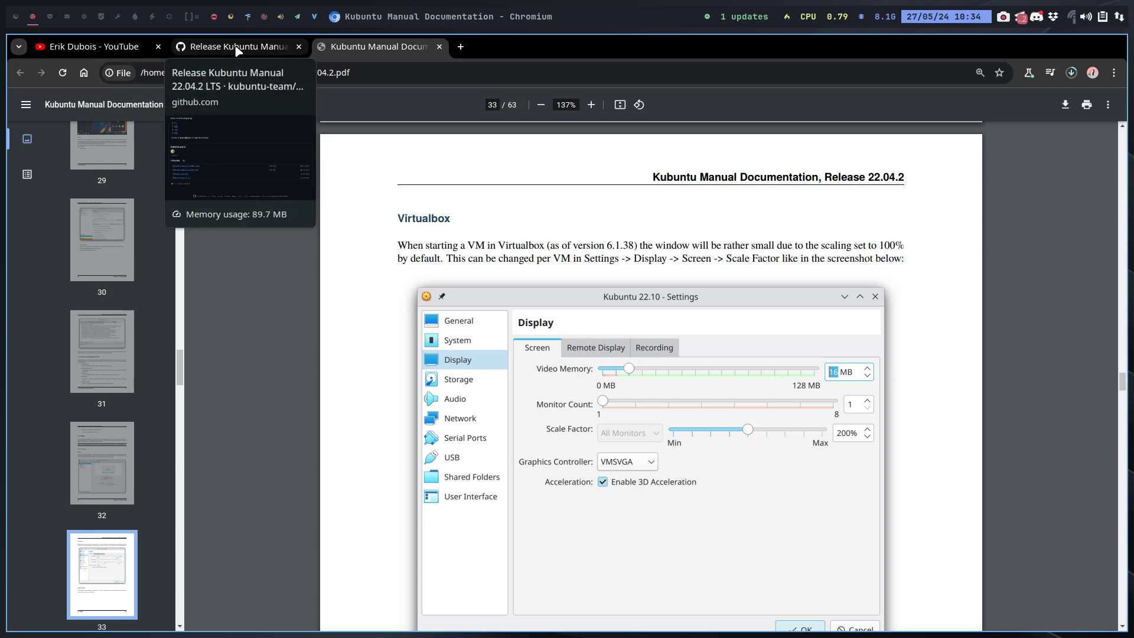
mouse_move(338, 44)
left_click(248, 50)
left_click(353, 49)
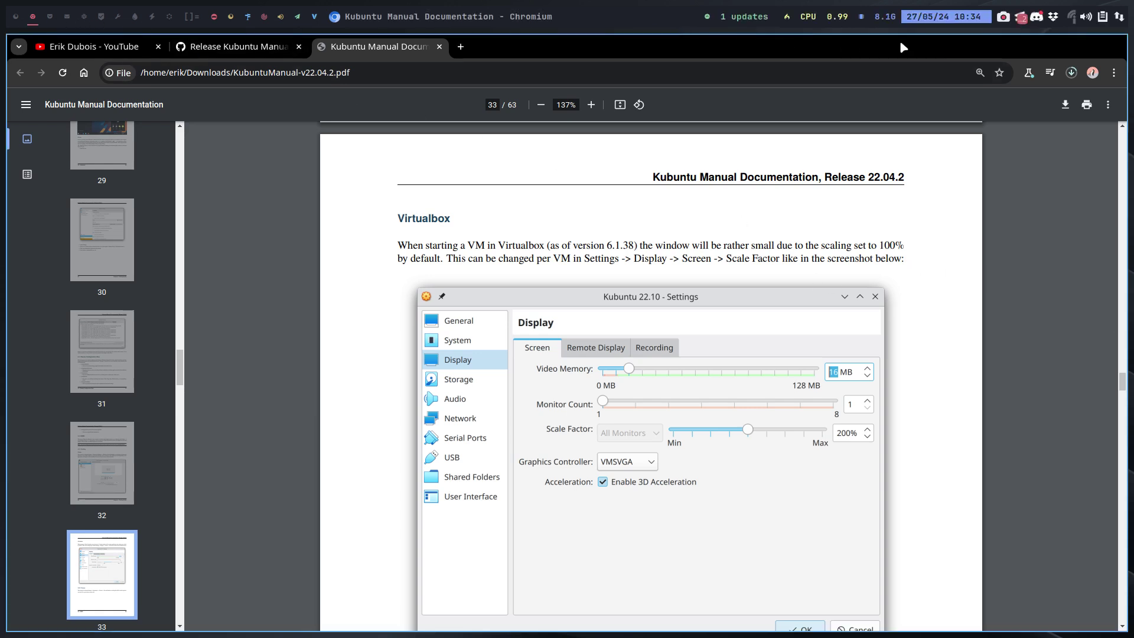
left_click(1071, 73)
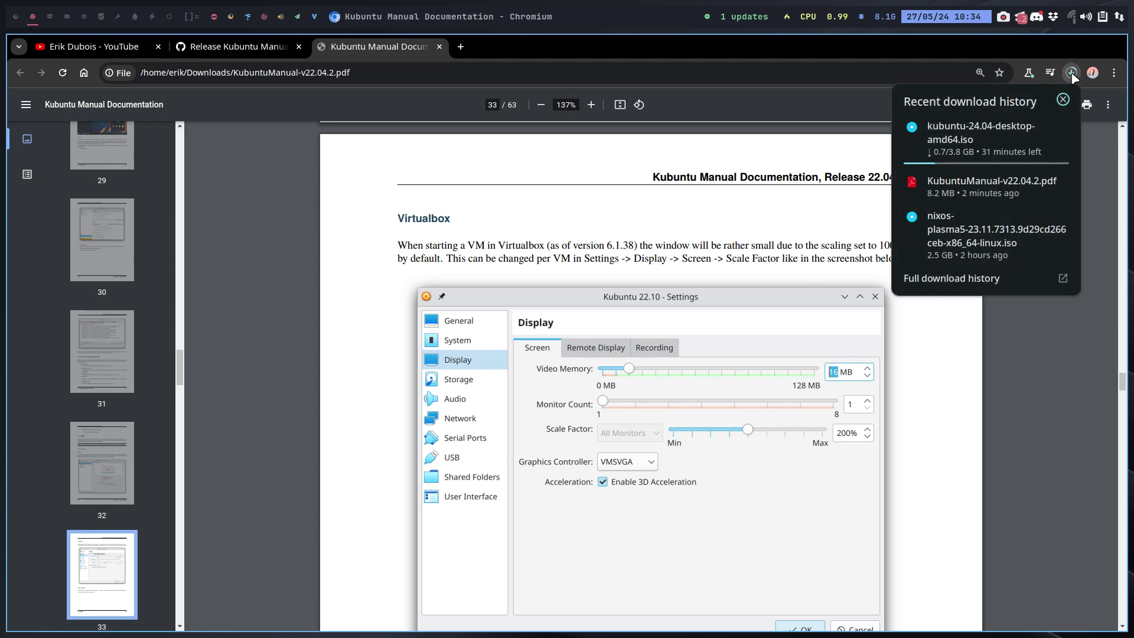
From the Kubuntu support page, go through Download and Alternative downloads to the Sweden mirror.
left_click(232, 47)
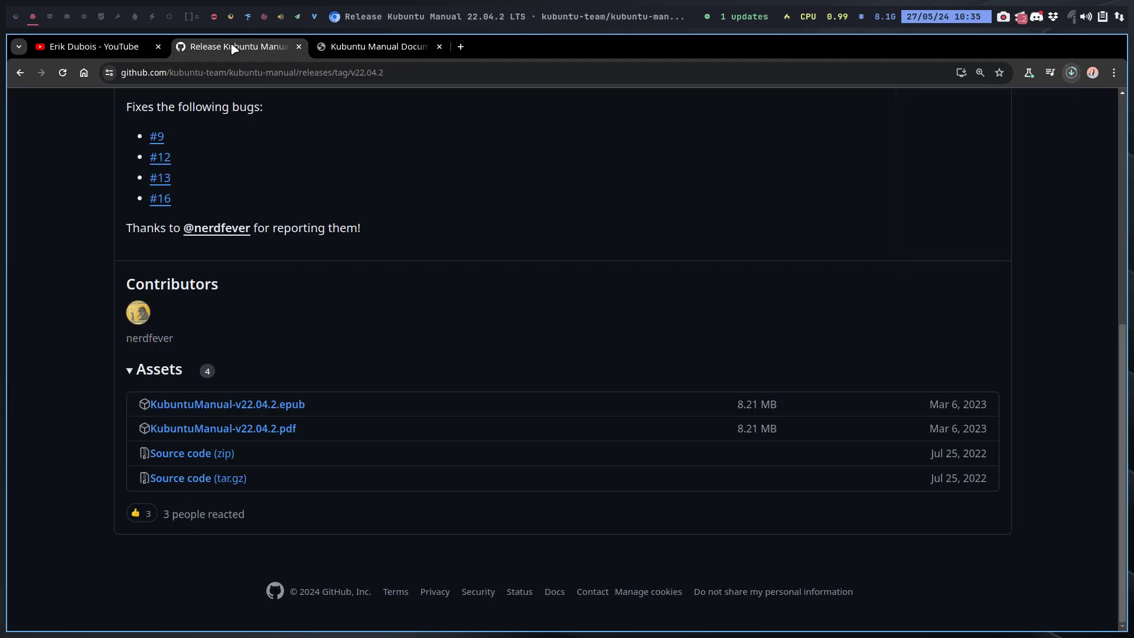
left_click(20, 72)
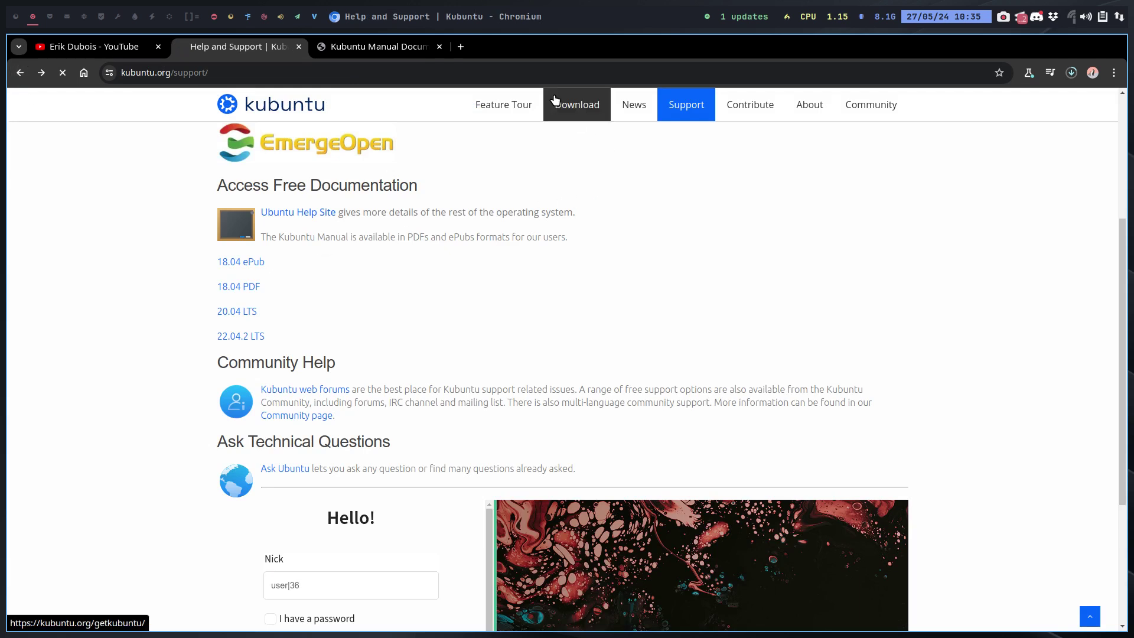
left_click(577, 106)
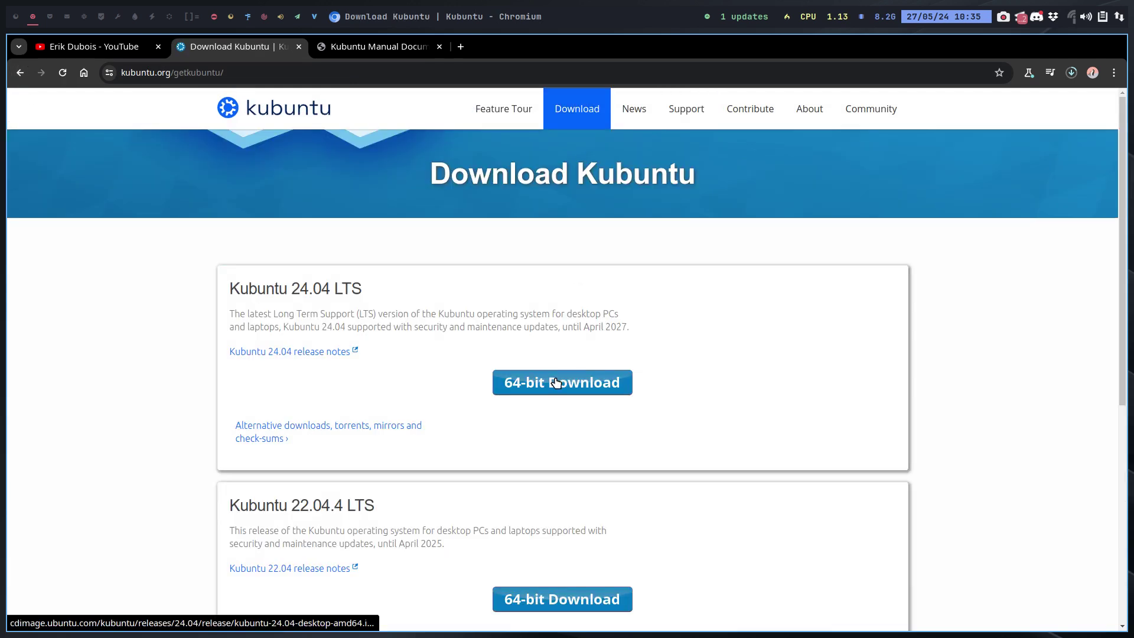
left_click(356, 430)
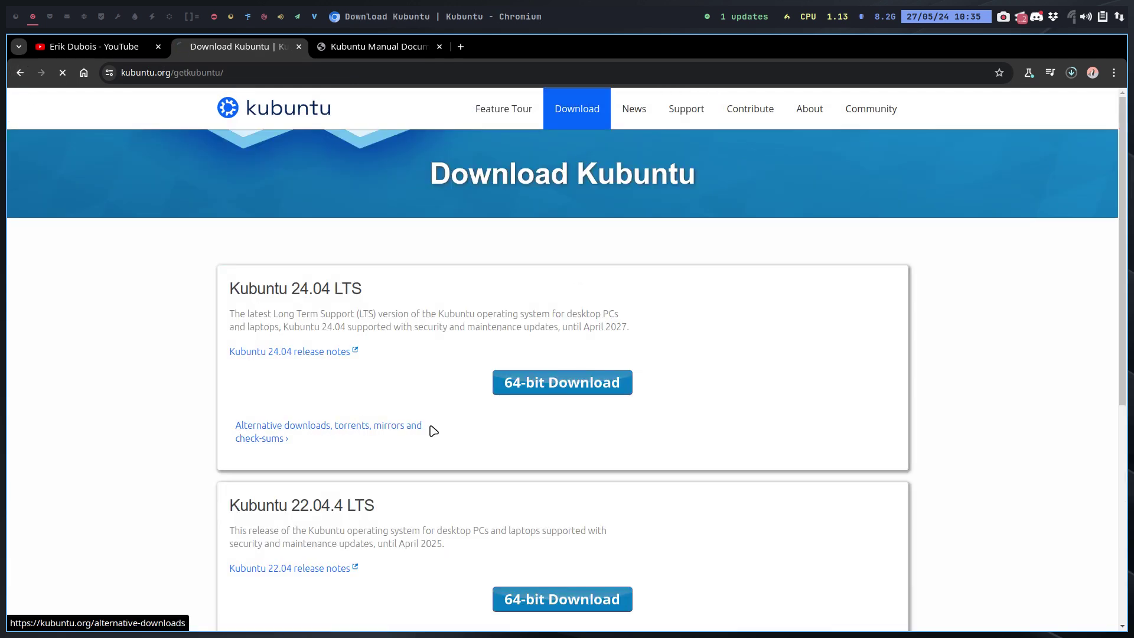
scroll(433, 433, "down", 3)
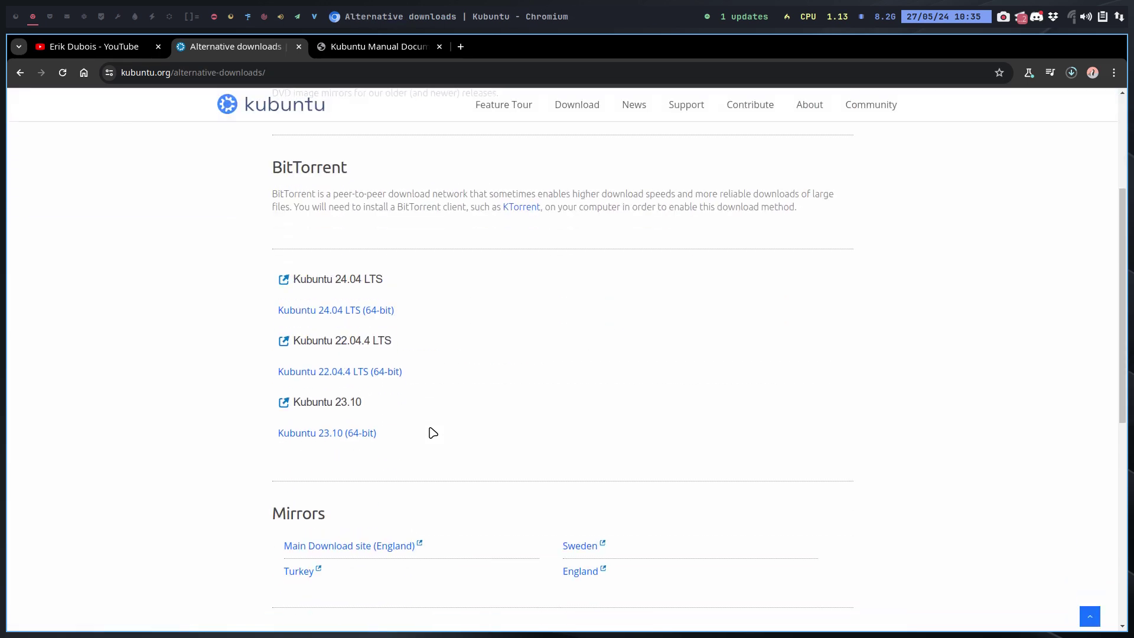
scroll(433, 433, "down", 2)
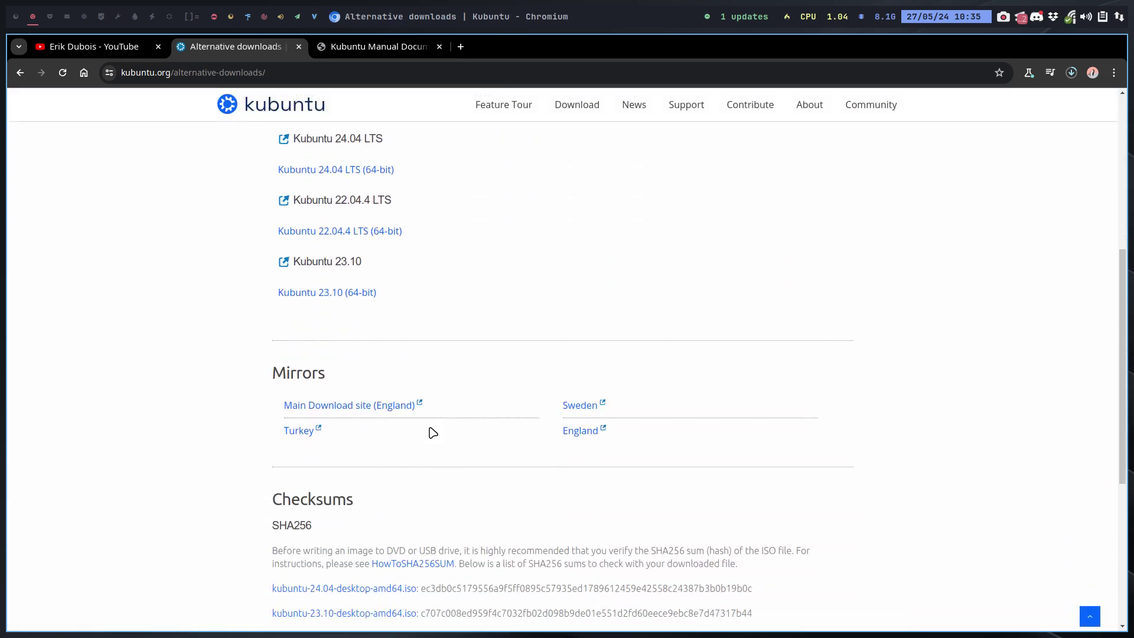
left_click(583, 407)
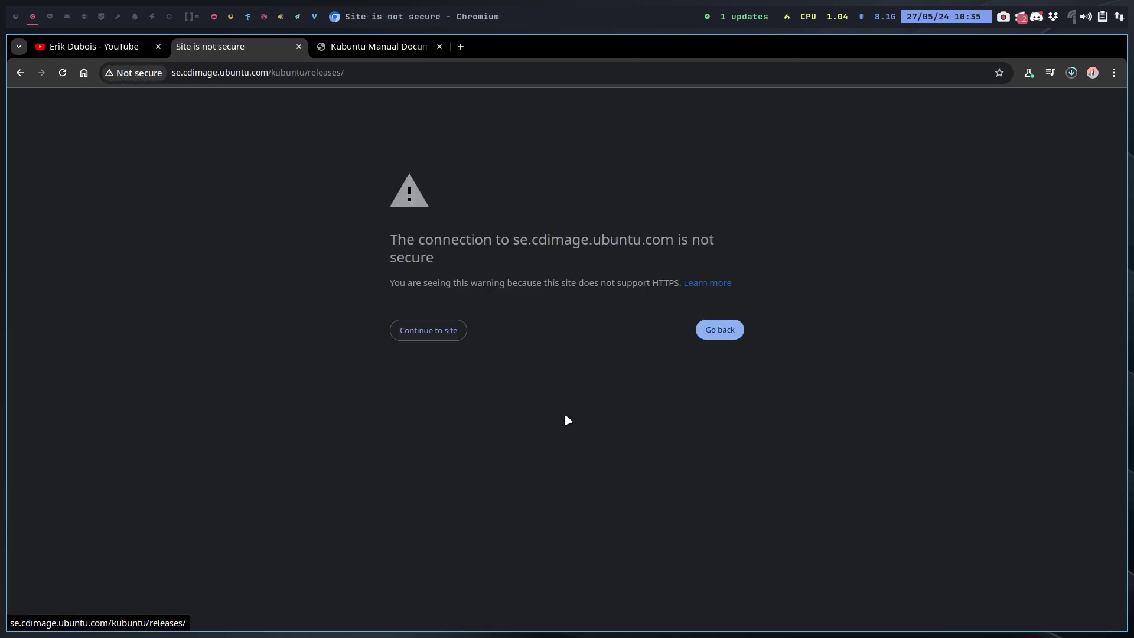
Proceed past the warning to the Kubuntu 24.04 release page and select the 3.8G ISO size.
left_click(424, 334)
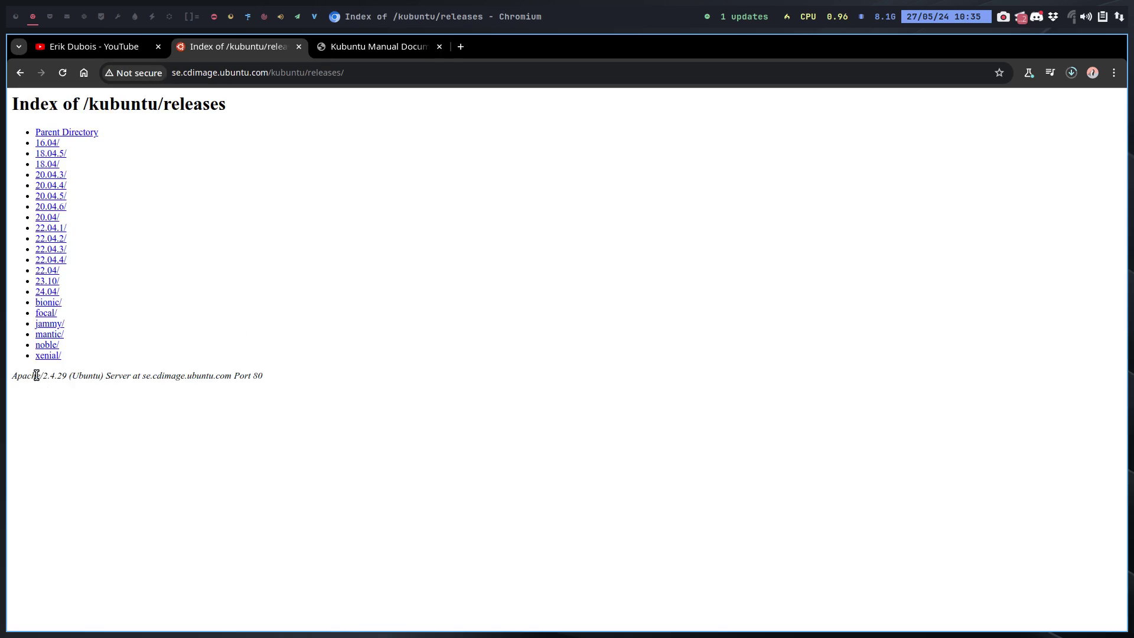
left_click(47, 292)
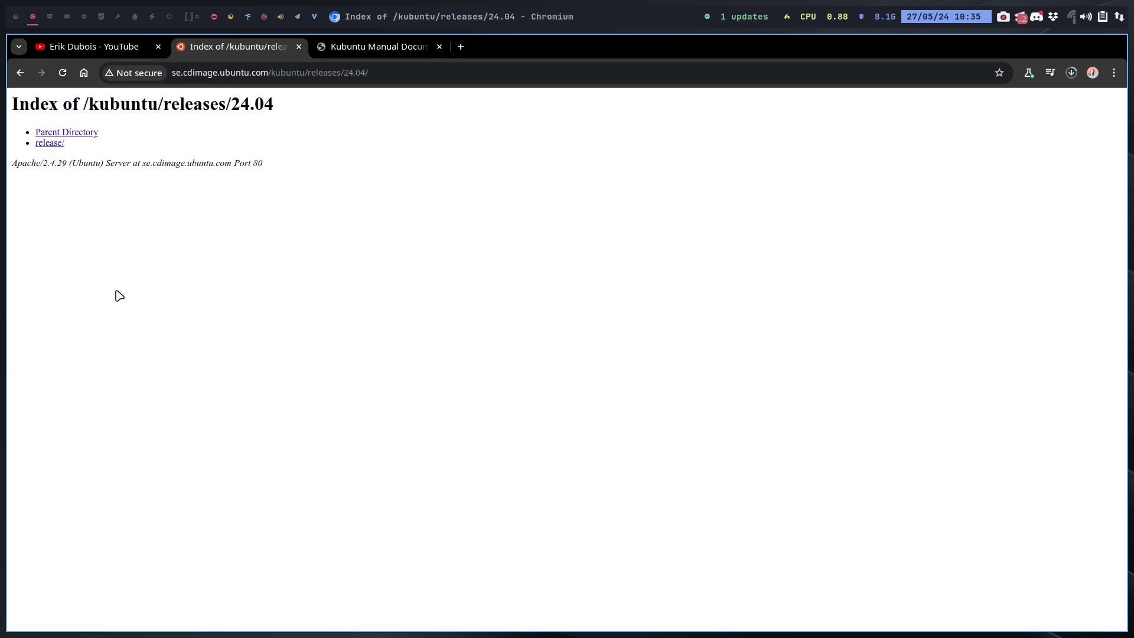
left_click(51, 143)
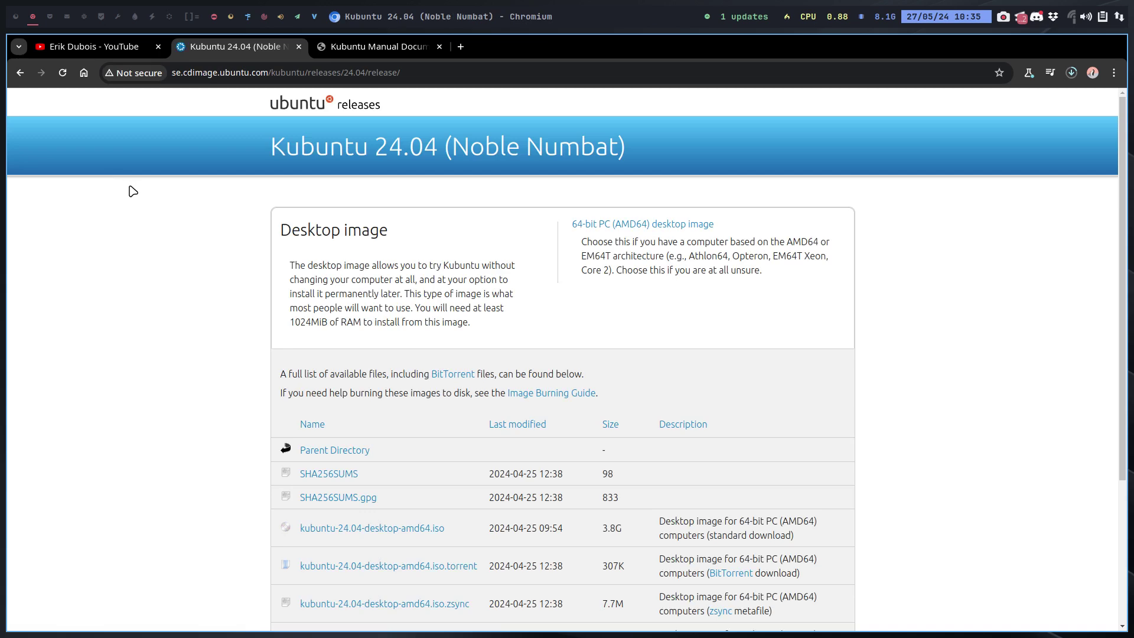
scroll(661, 354, "down", 3)
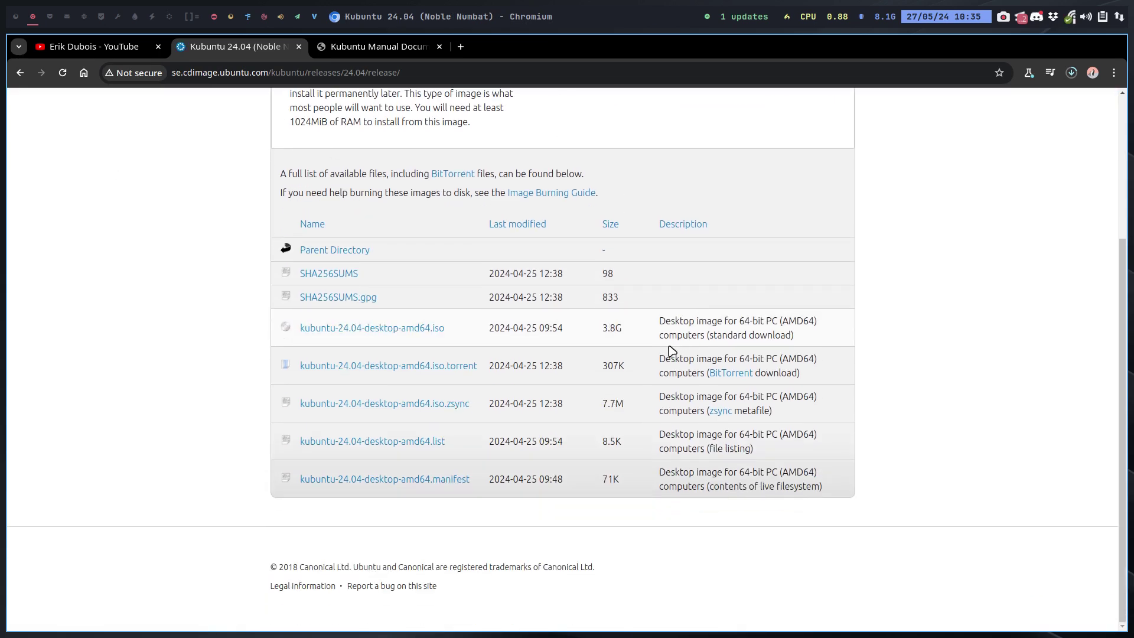
left_click_drag(601, 328, 636, 333)
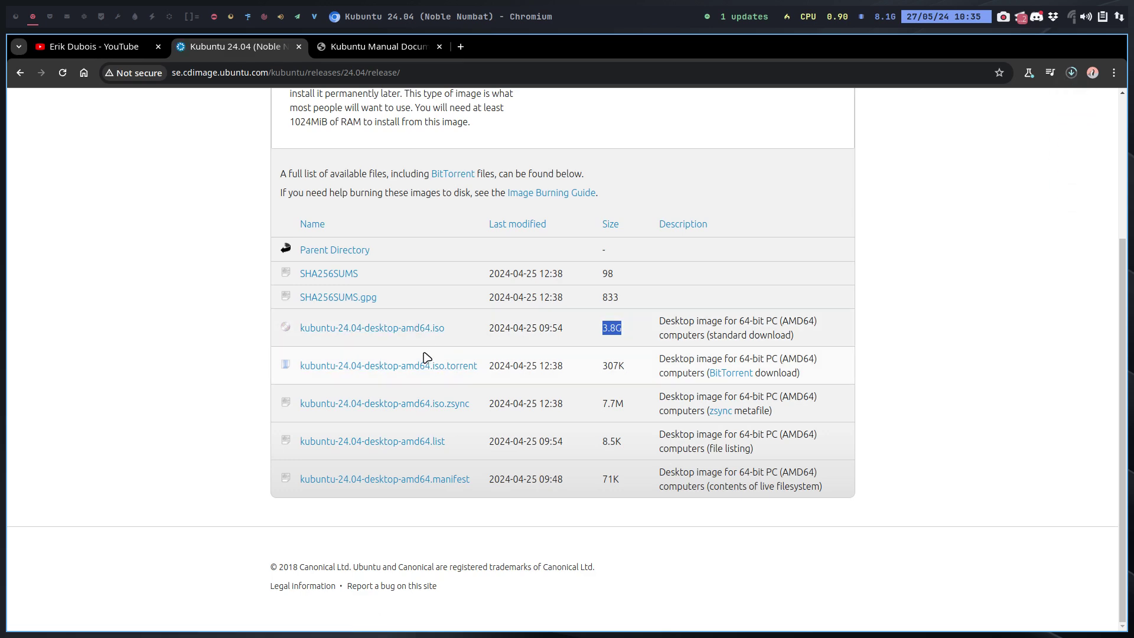
Allow the blocked Swedish-mirror ISO download and cancel the first Kubuntu ISO download.
left_click(1071, 72)
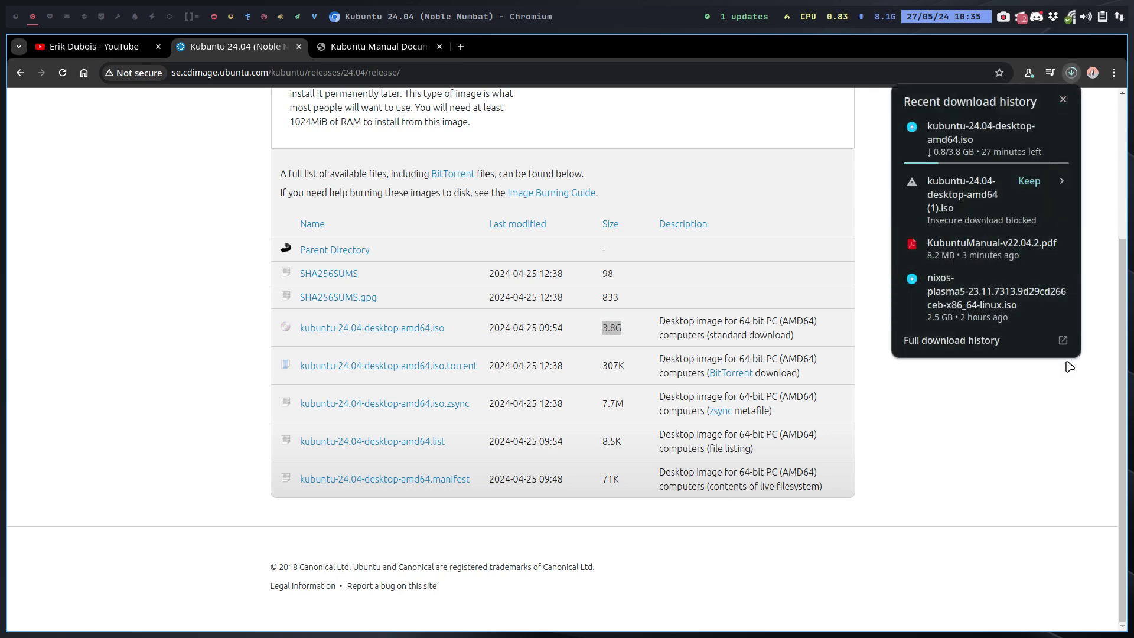
left_click(1029, 182)
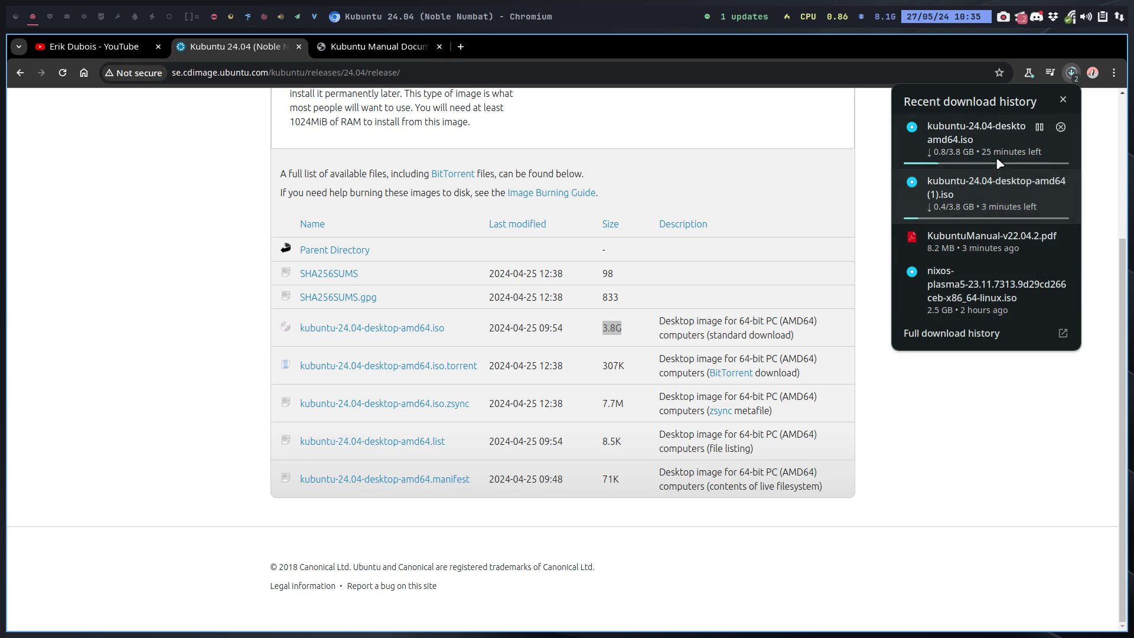
left_click(1025, 148)
left_click(1060, 128)
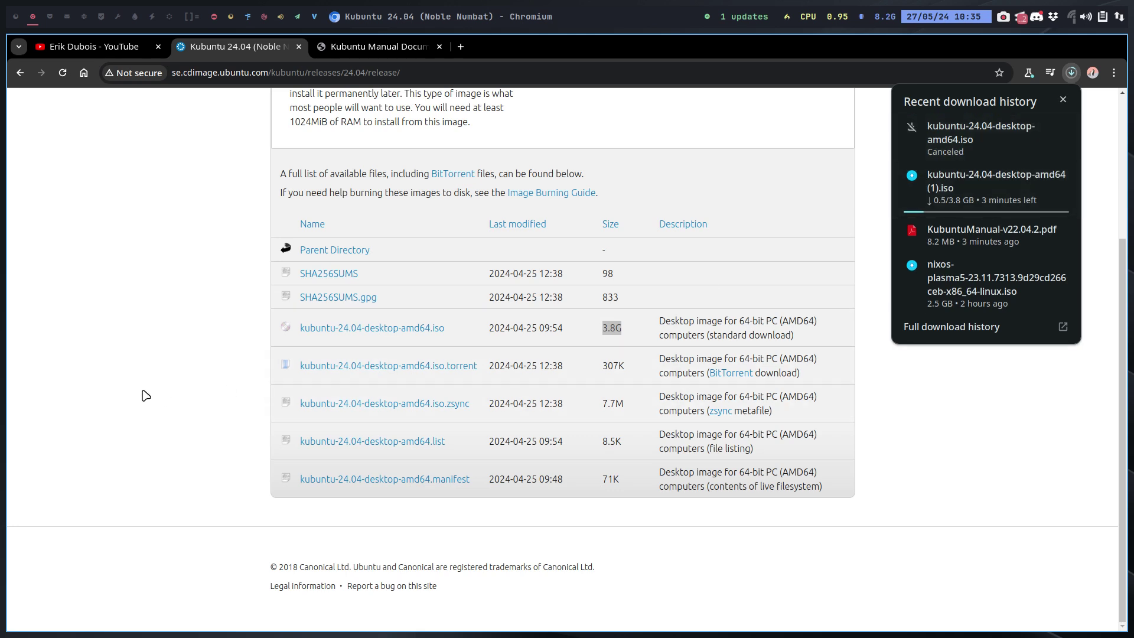
scroll(144, 378, "up", 5)
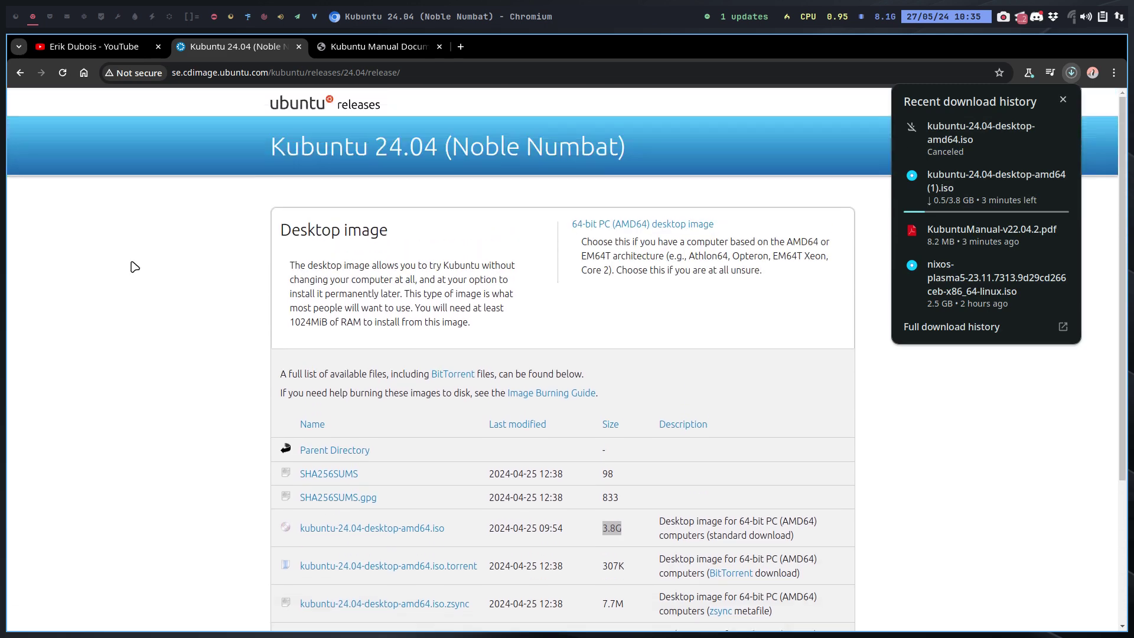
left_click(21, 73)
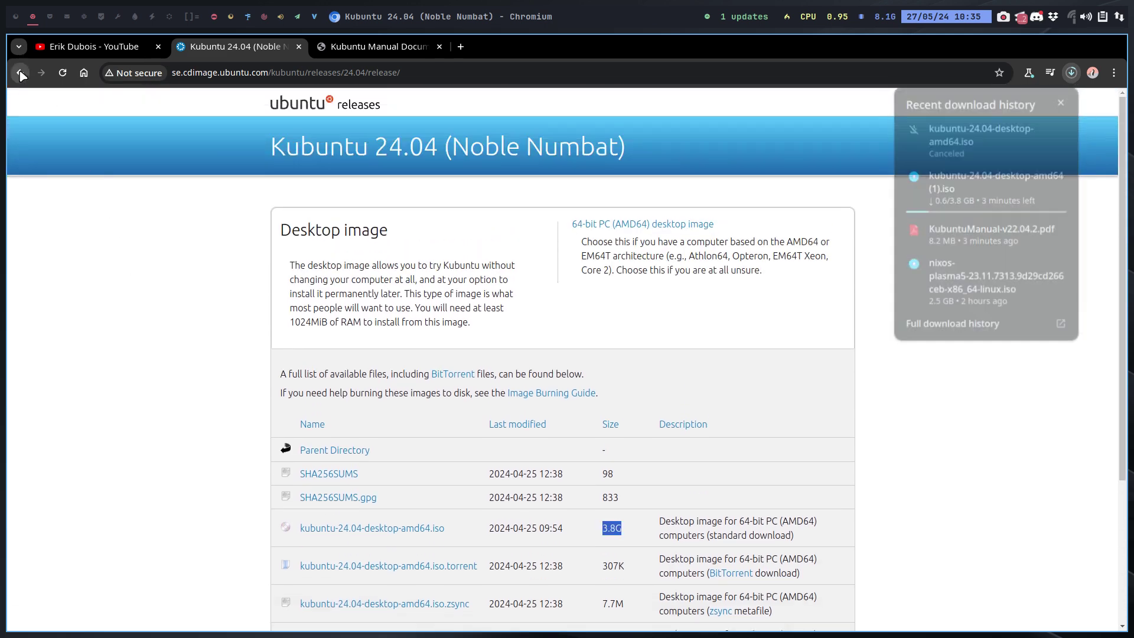
Return to alternative downloads, select the 24.04 SHA256 hash, and open the HowToSHA256SUM guide.
left_click(21, 73)
left_click(21, 73)
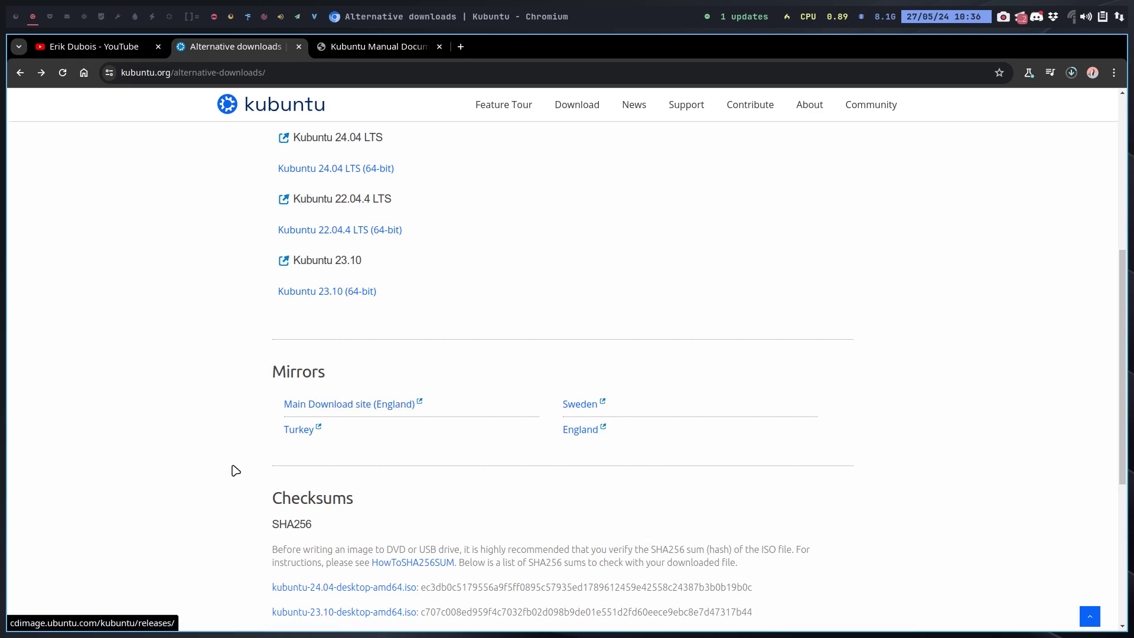
scroll(177, 471, "down", 5)
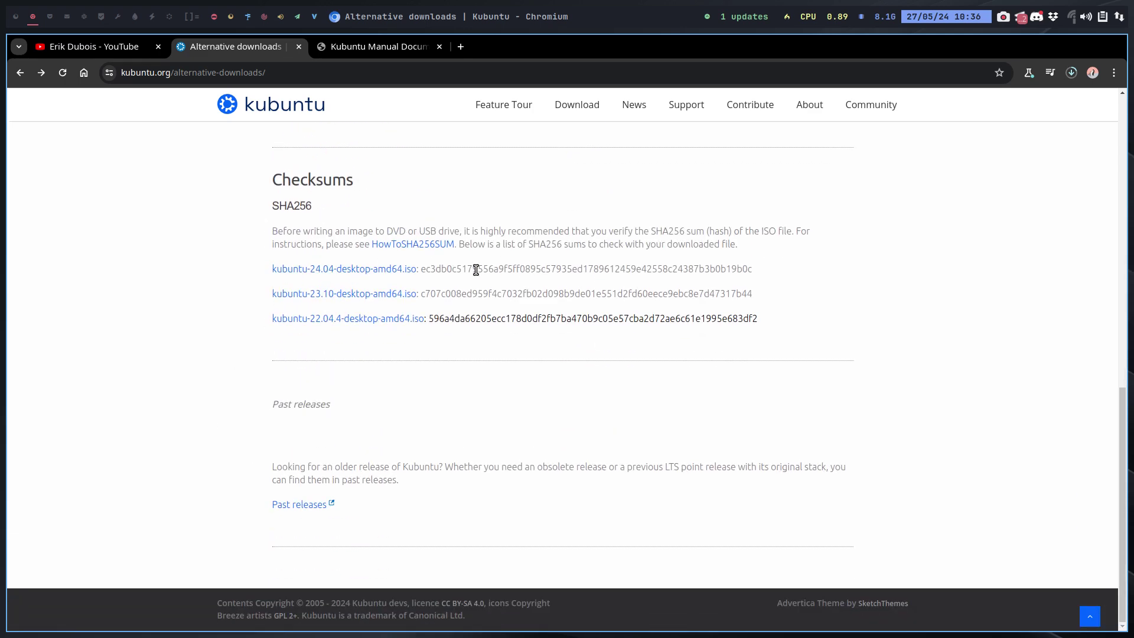
left_click_drag(420, 269, 849, 287)
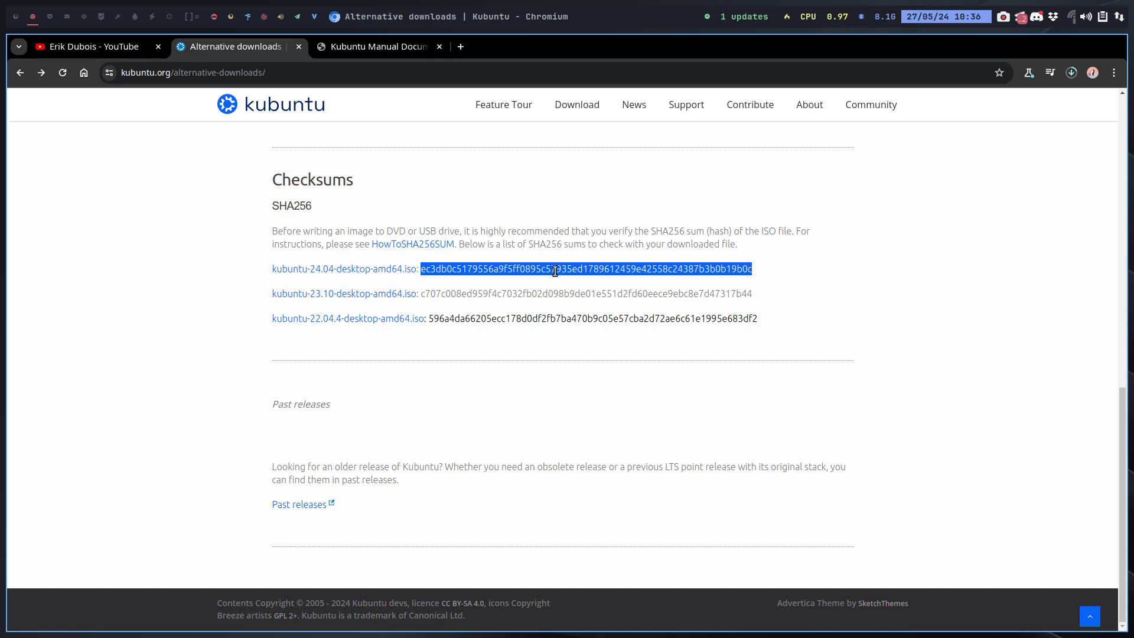
left_click(414, 246)
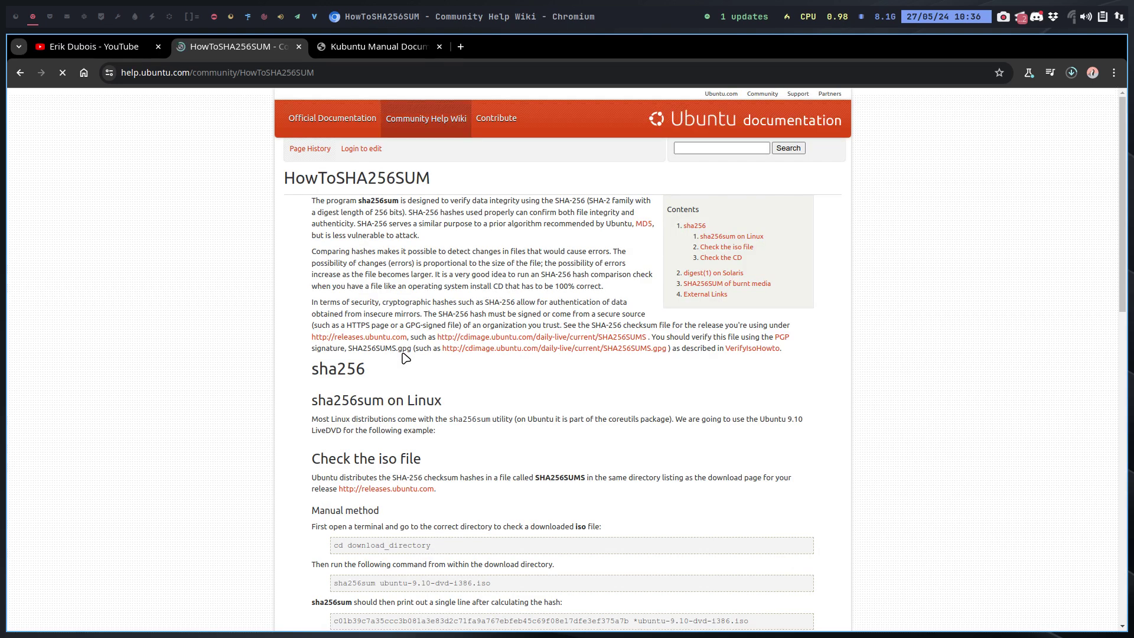
Study the guide's example sha256sum command, then reselect the 24.04 ISO's SHA256 hash on the downloads page.
scroll(513, 416, "down", 3)
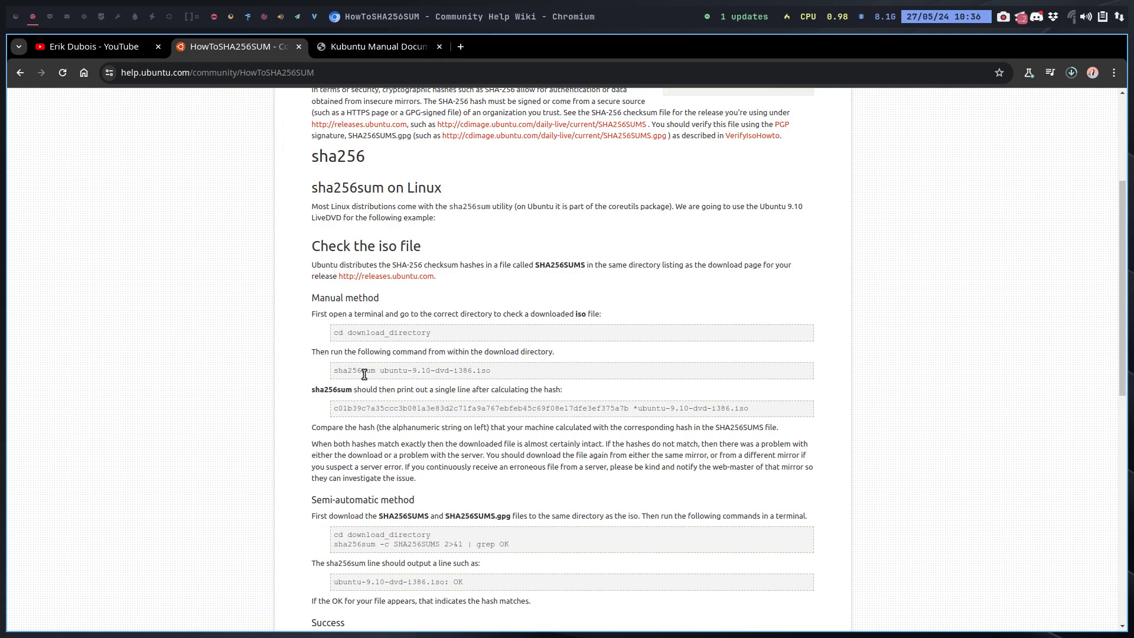
left_click_drag(377, 371, 544, 380)
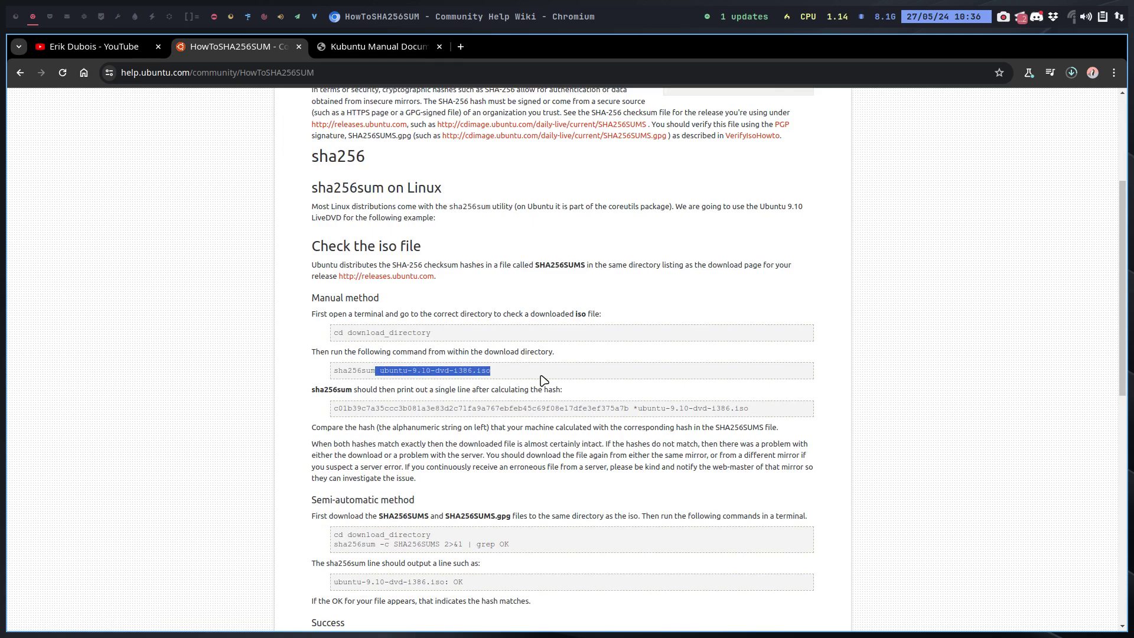
triple_click(387, 406)
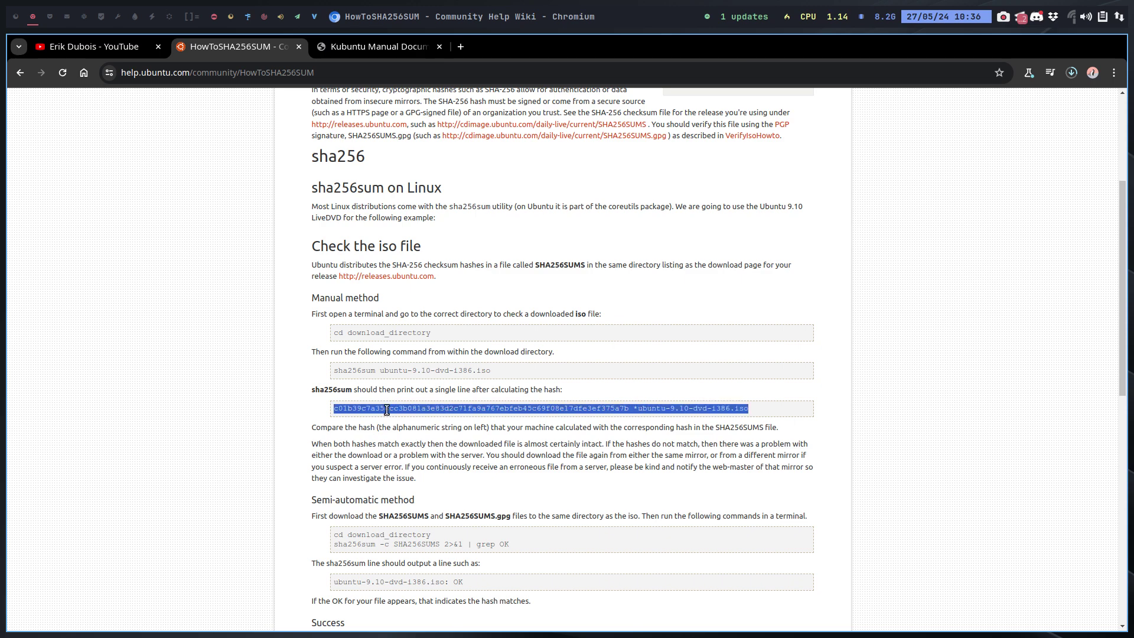
left_click(387, 409)
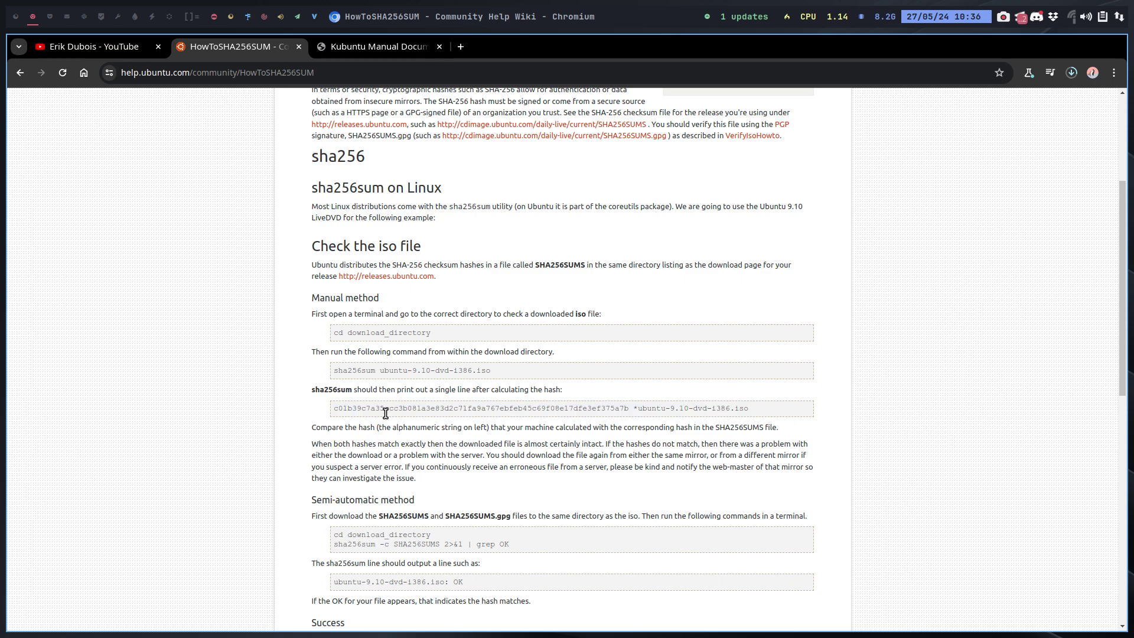
left_click(19, 70)
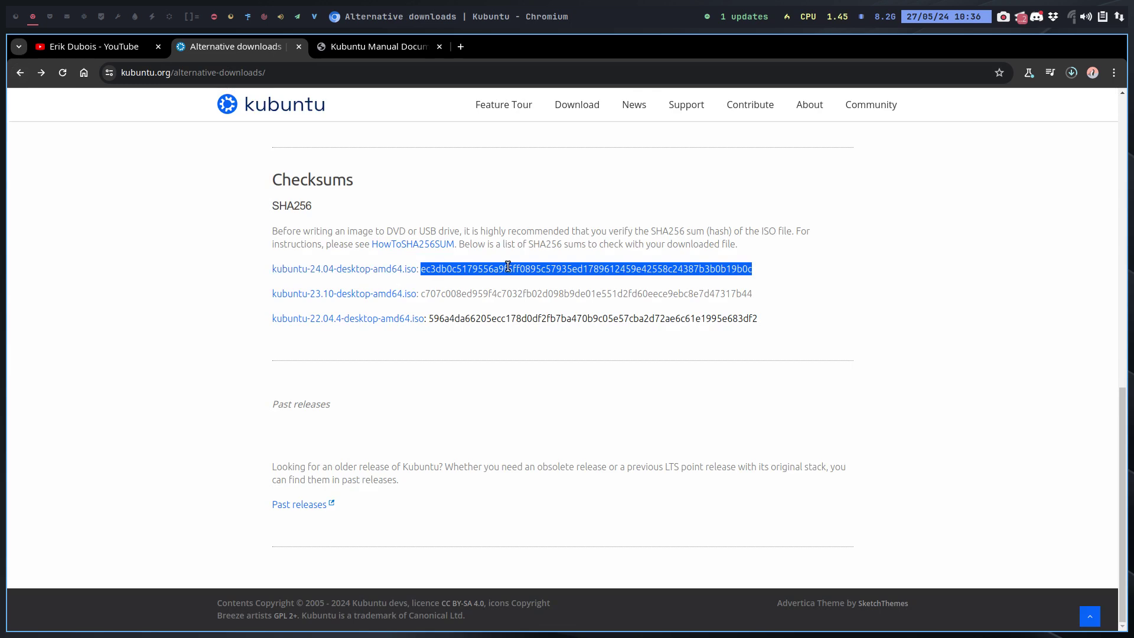
left_click(508, 267)
left_click_drag(421, 269, 793, 270)
Reopen the HowToSHA256SUM guide and highlight its example command and hash string.
left_click(429, 244)
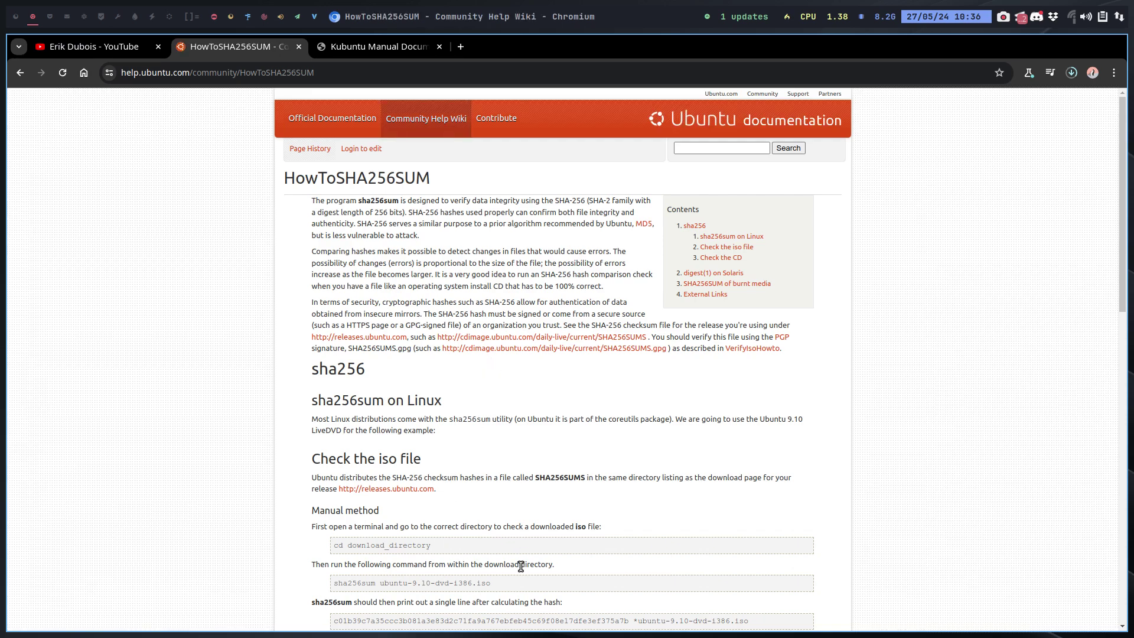
left_click_drag(496, 585, 328, 588)
scroll(579, 443, "down", 7)
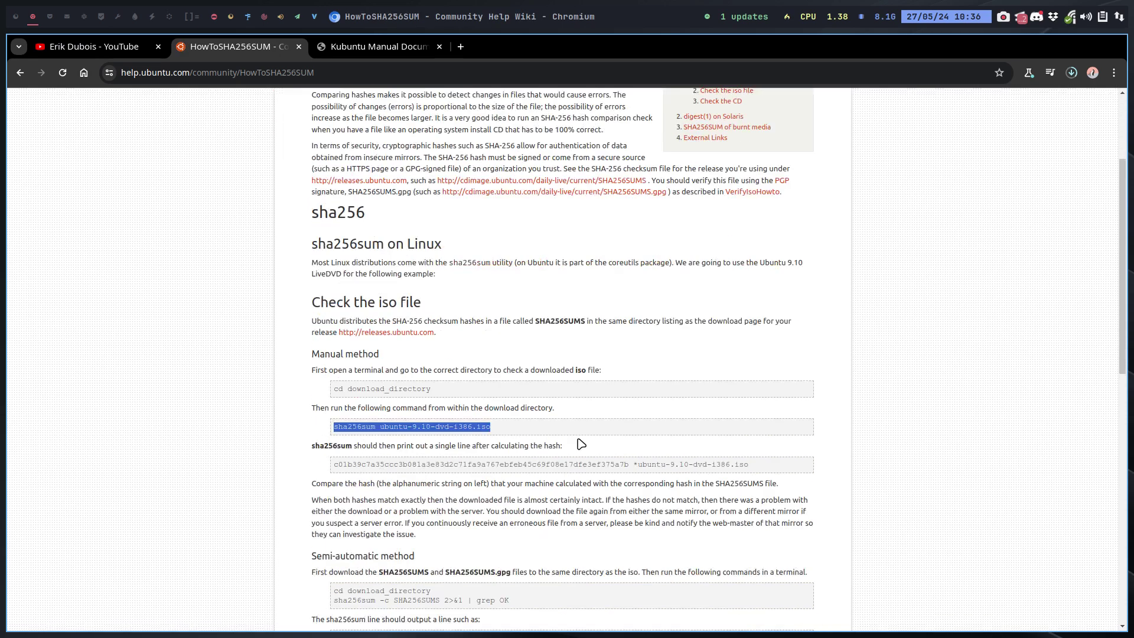
double_click(485, 195)
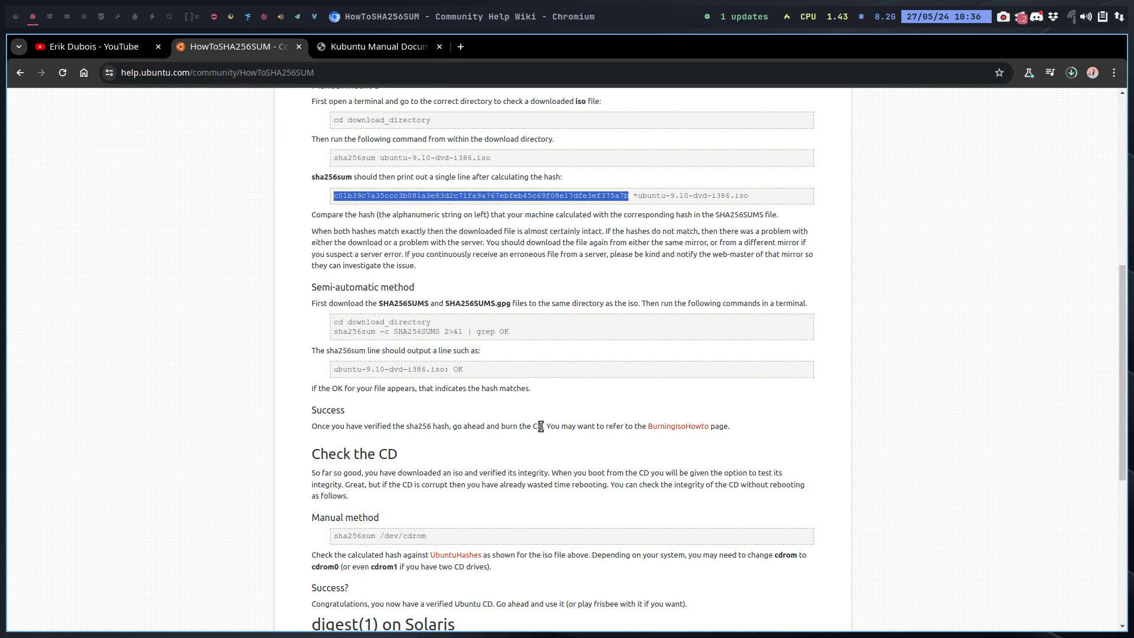
Confirm in the download history that the Kubuntu ISO finished, then switch to the VirtualBox workspace.
left_click(1072, 73)
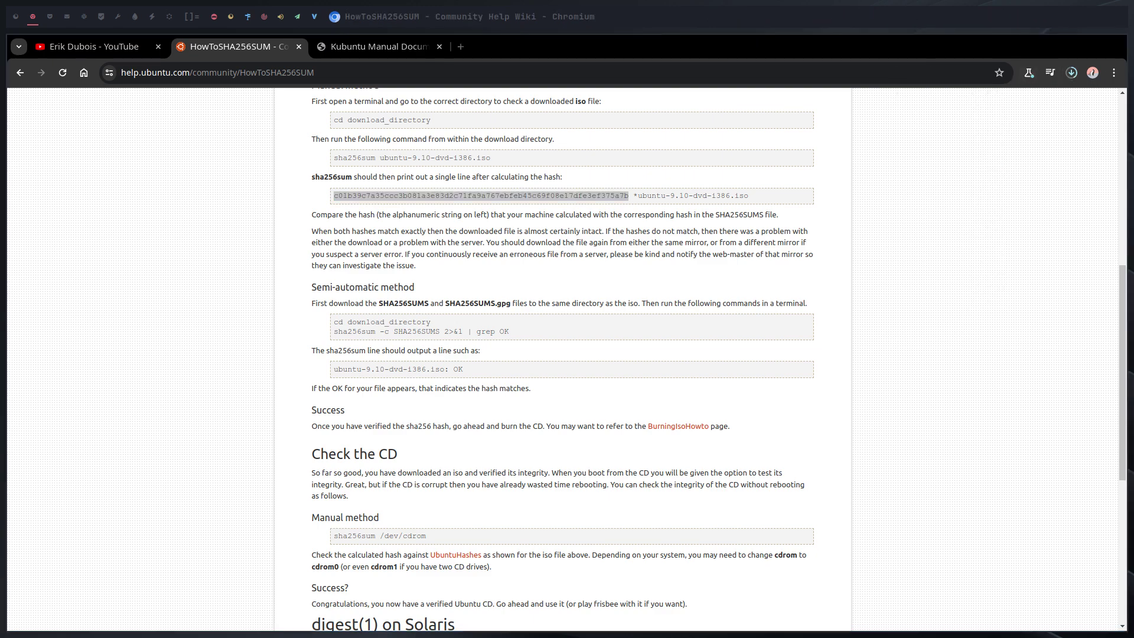
left_click(1071, 72)
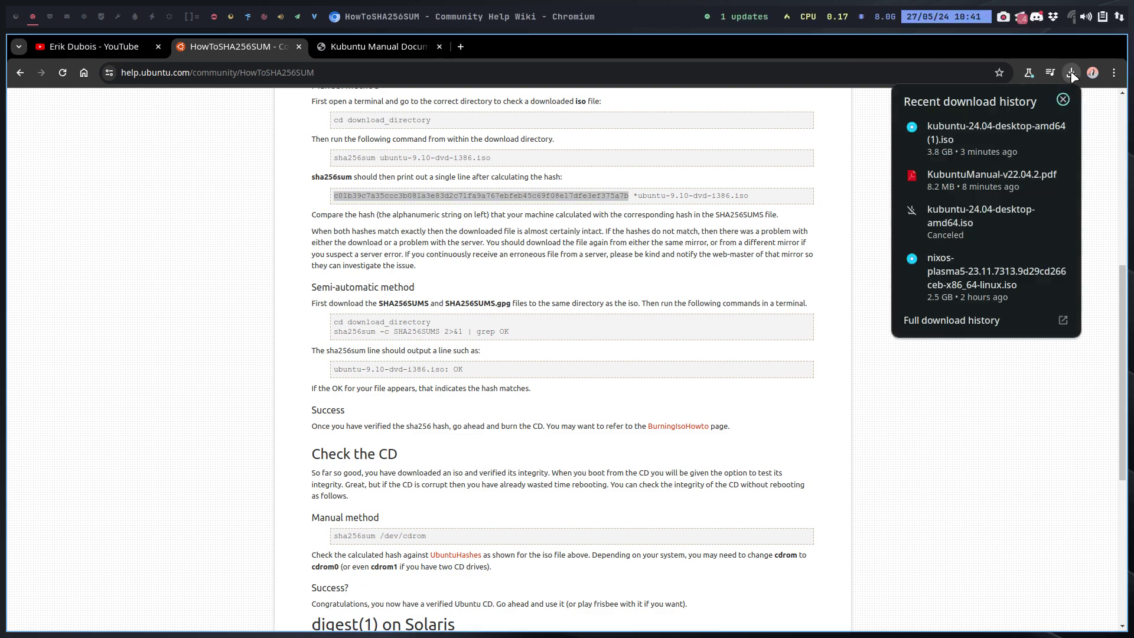
left_click(1091, 218)
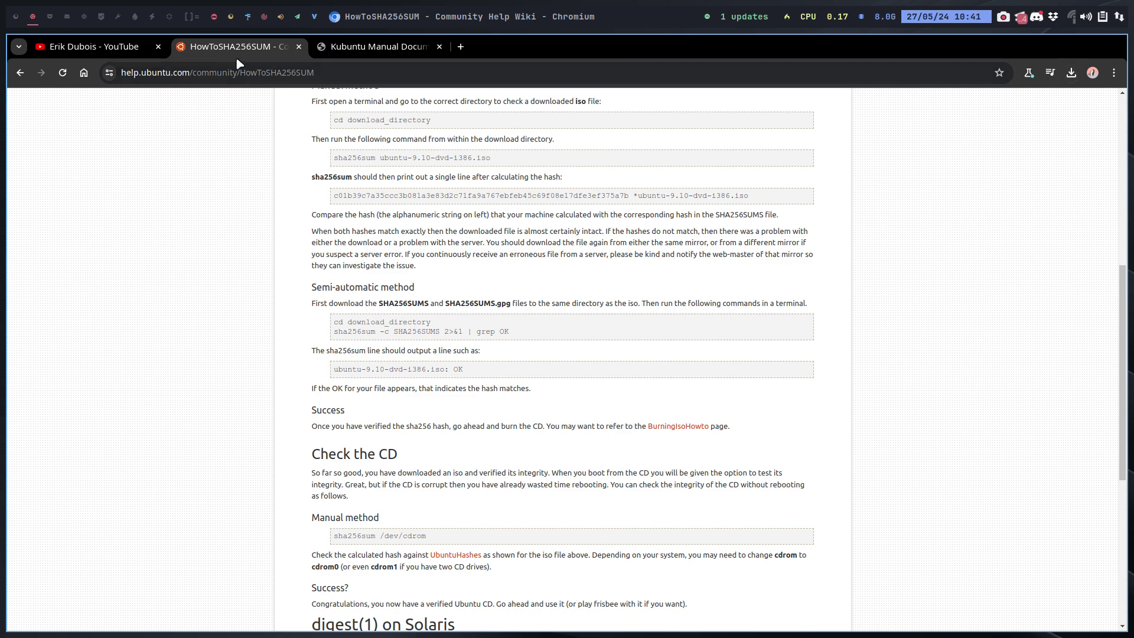
left_click(20, 20)
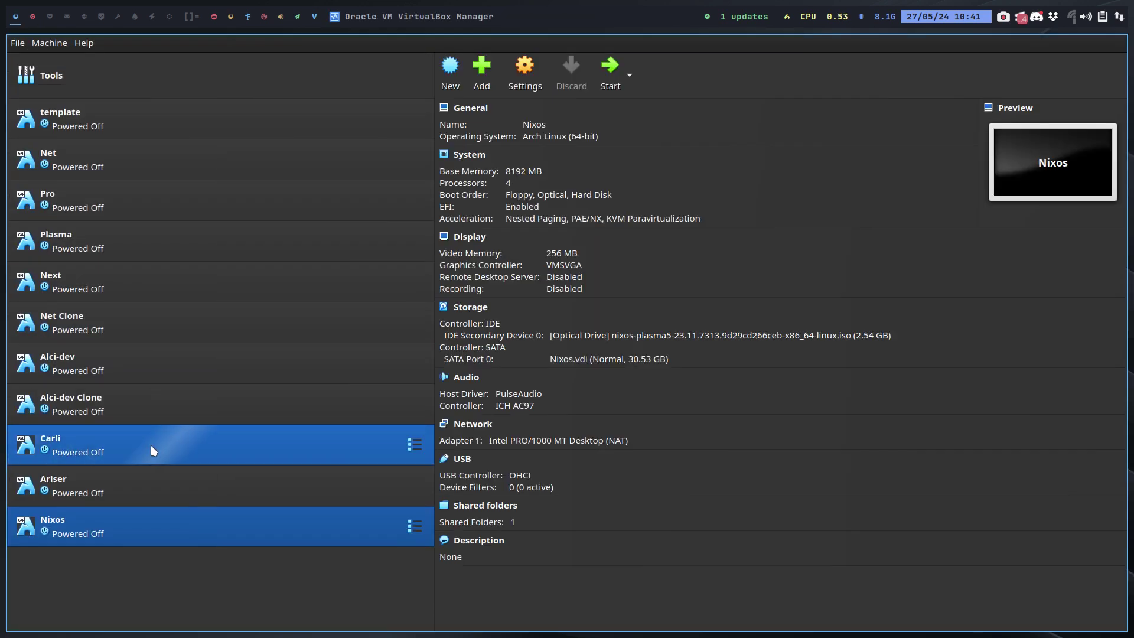
Clone the template VM into a new machine named Kubuntu.
right_click(131, 114)
left_click(159, 144)
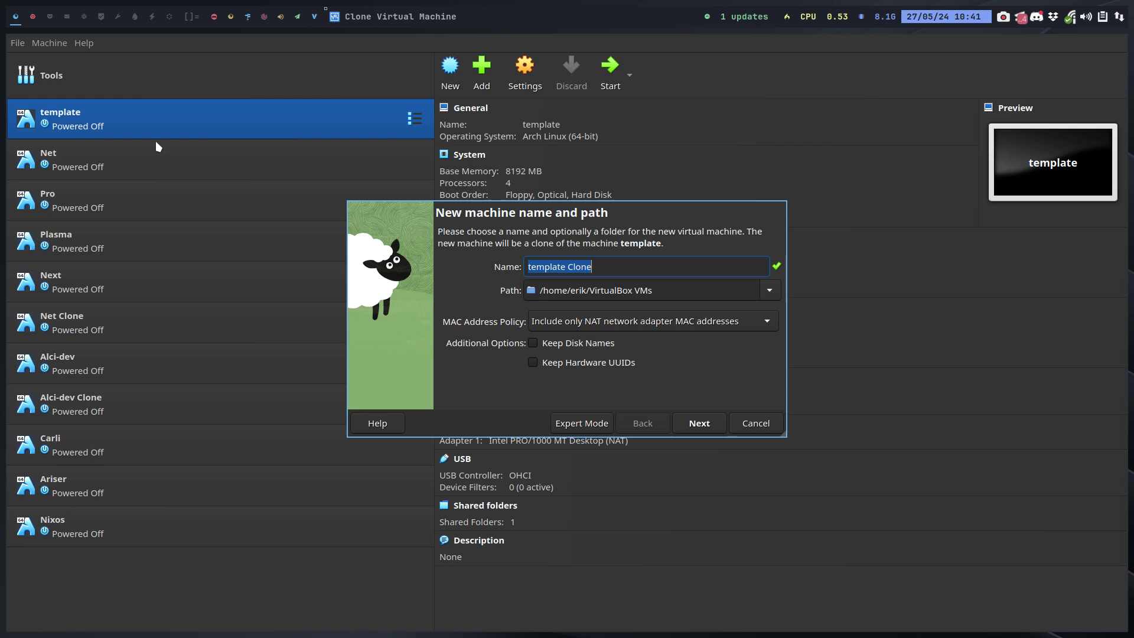
type("Kubuntu")
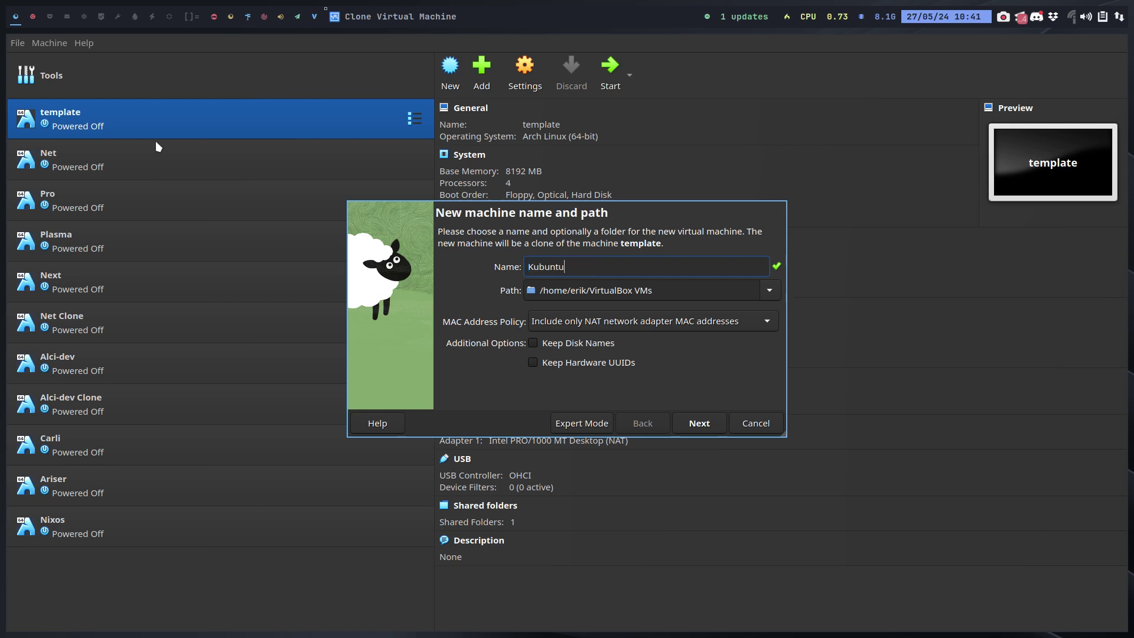
key("Return")
key("Return")
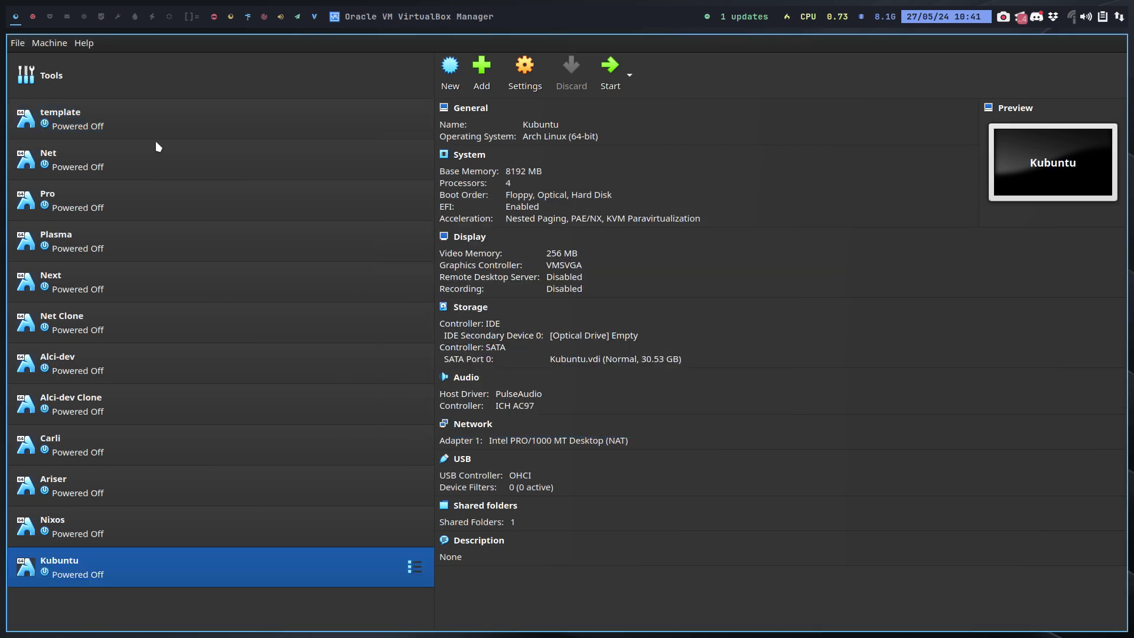
Enable 3D acceleration in the Kubuntu VM's display settings.
left_click(528, 74)
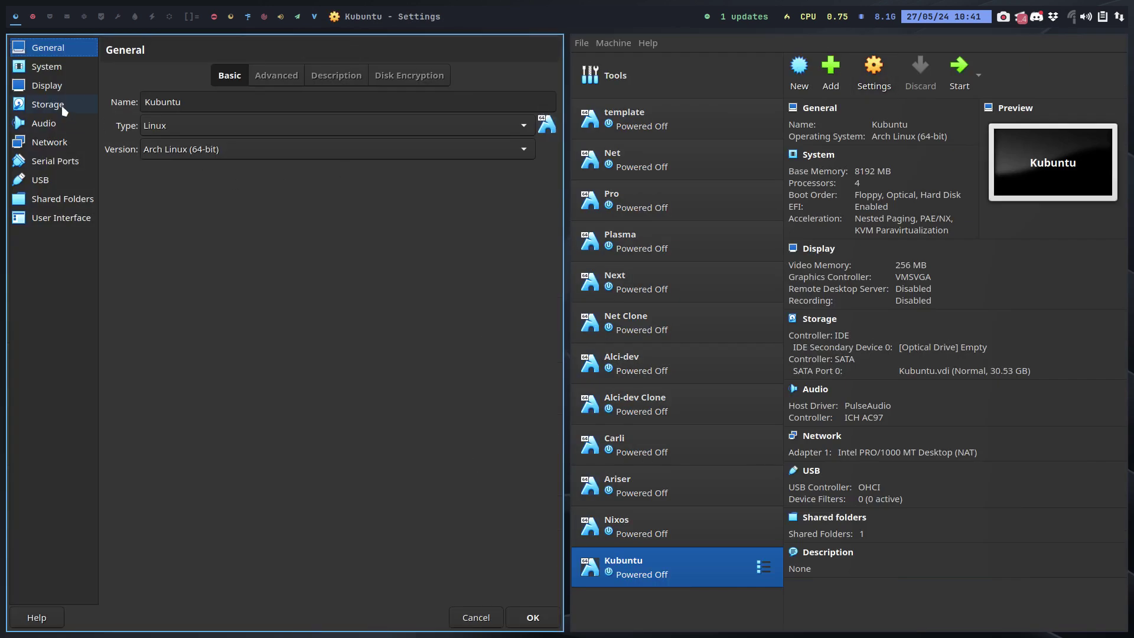
left_click(62, 89)
left_click(195, 237)
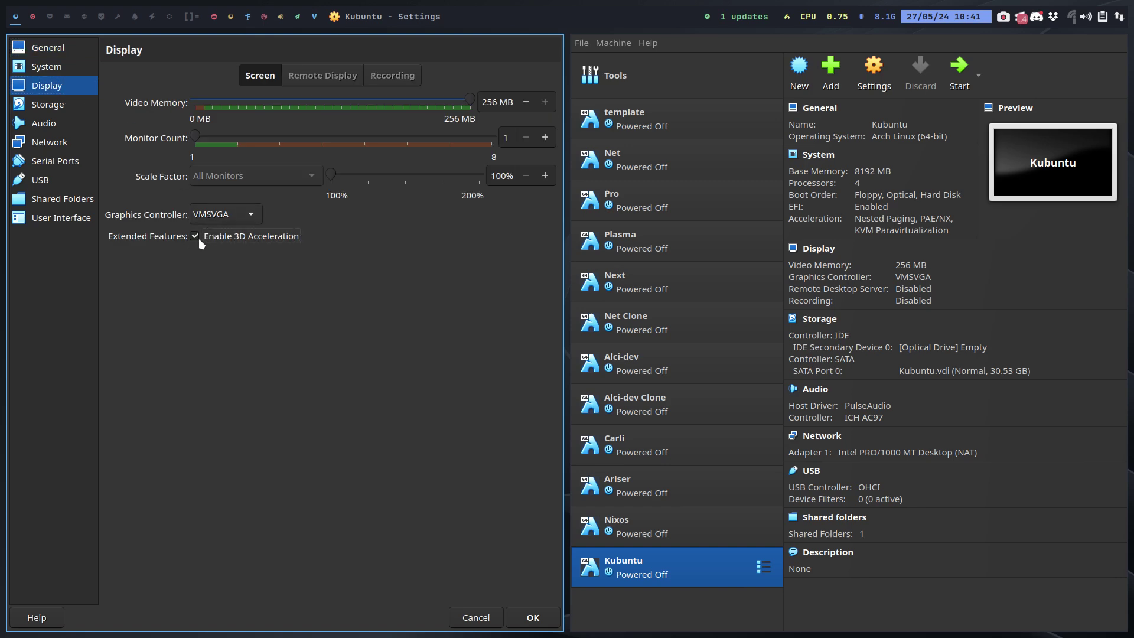
Save the settings, attach kubuntu-24.04-desktop-amd64 (1).iso to the optical drive, and boot the VM.
left_click(527, 621)
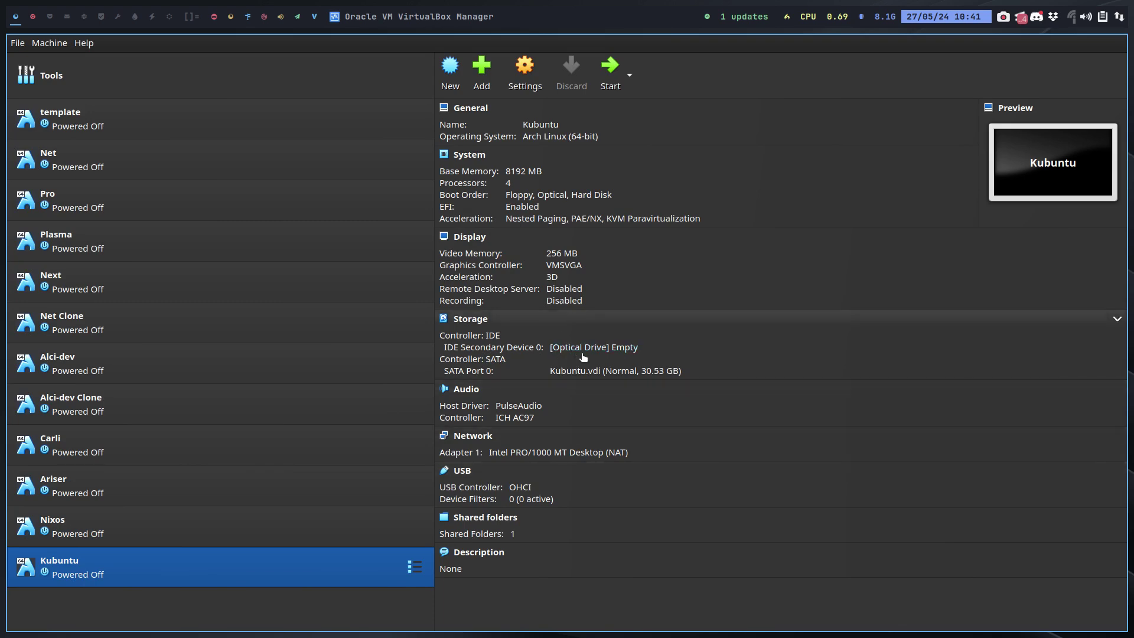
left_click(582, 350)
left_click(663, 385)
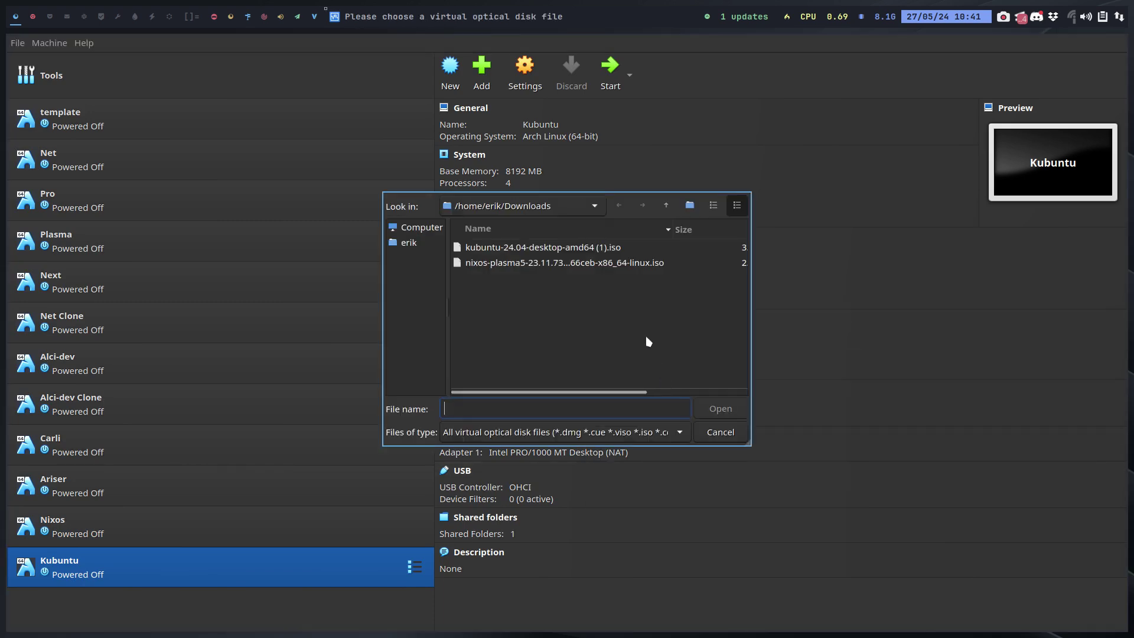
left_click(564, 248)
left_click(719, 408)
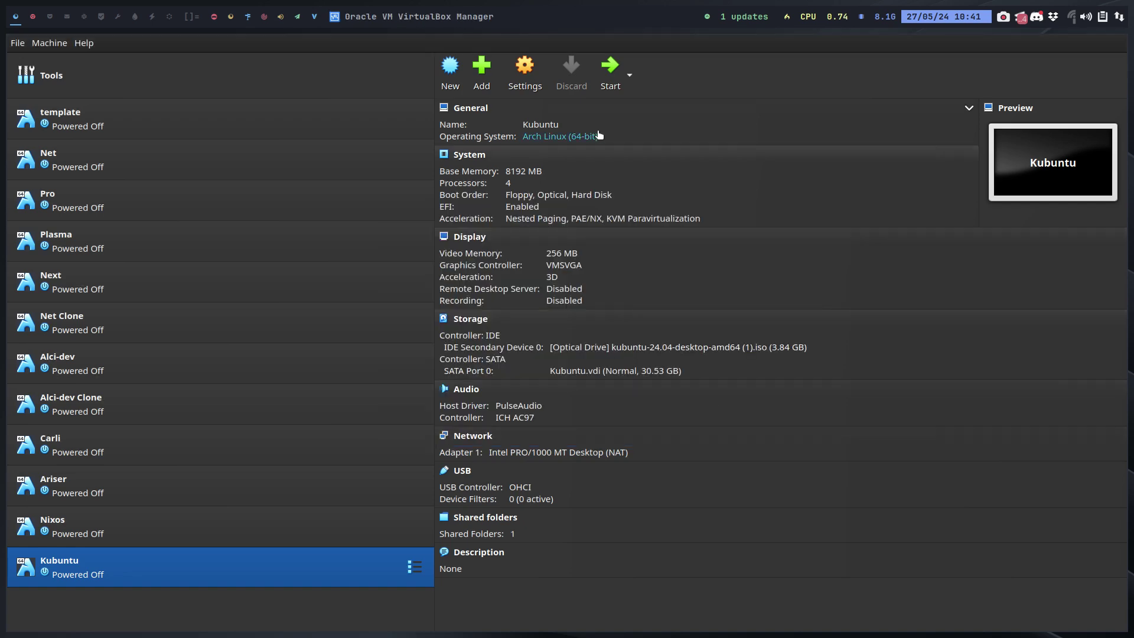
left_click(610, 66)
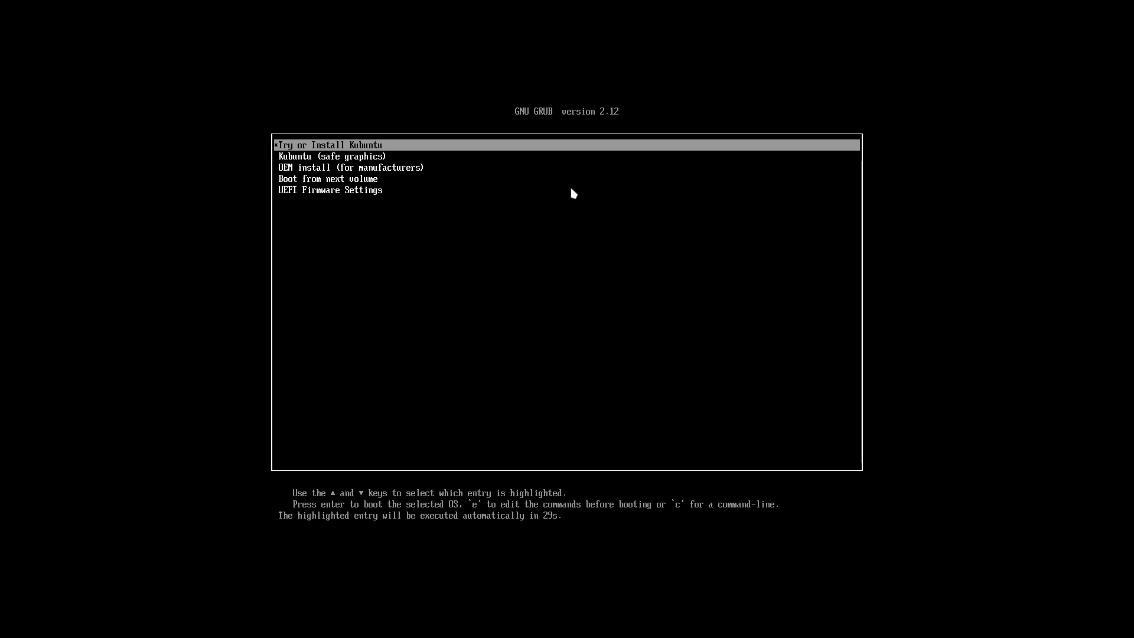
Inspect the boot commands of the Try or Install and safe graphics GRUB entries.
key("e")
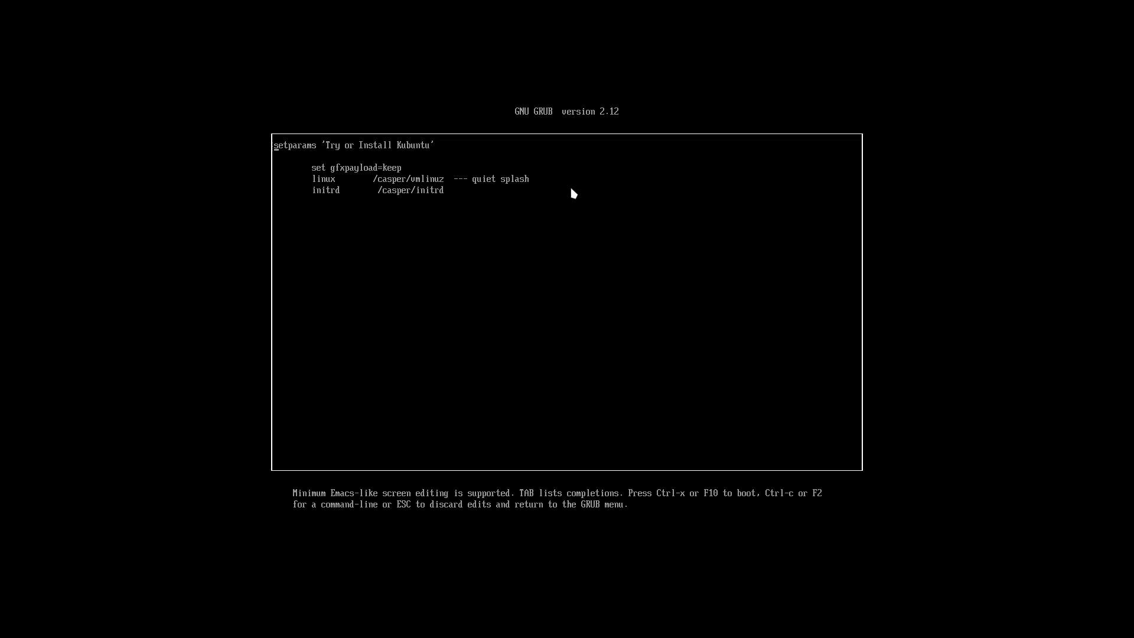
key("Escape")
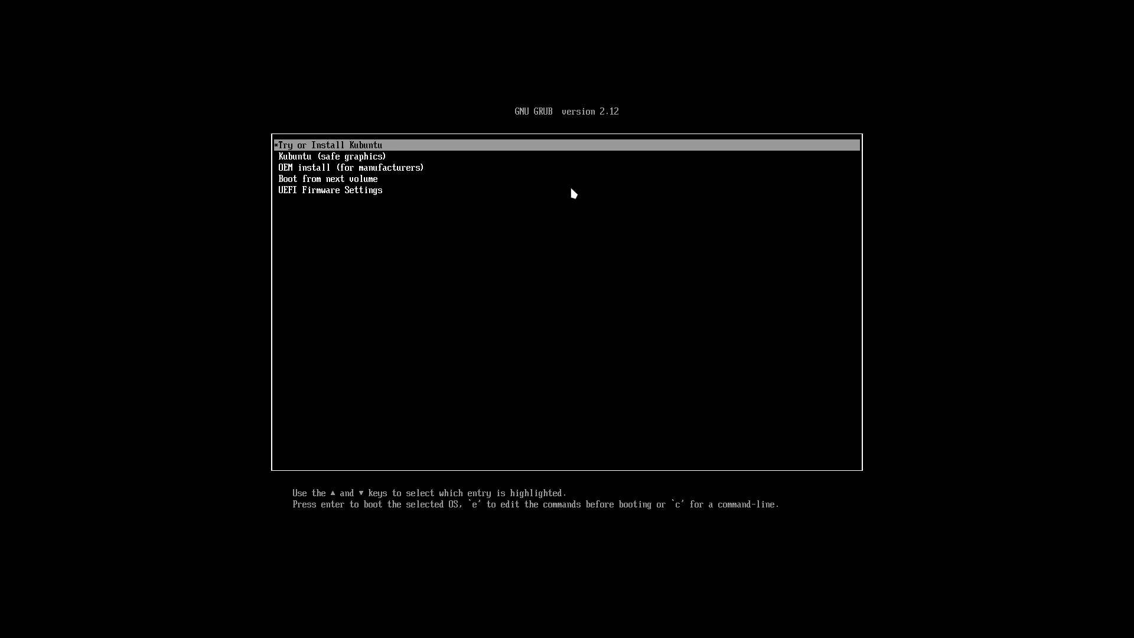
key("Down")
key("e")
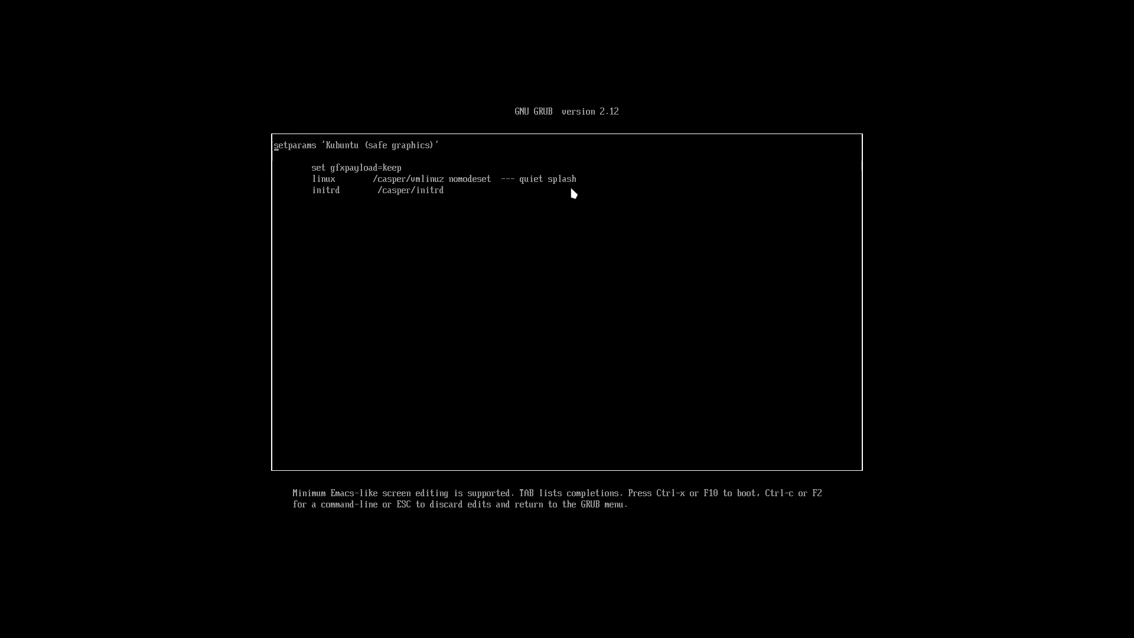
key("Escape")
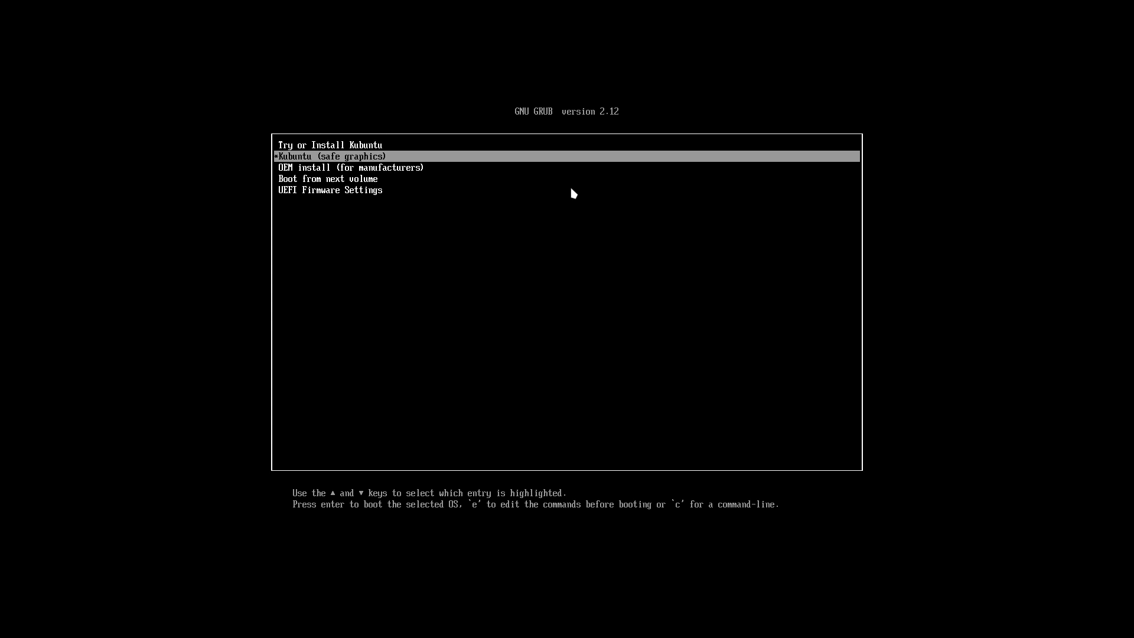
Inspect the OEM install entry's boot commands, then boot Try or Install Kubuntu.
key("Down")
key("e")
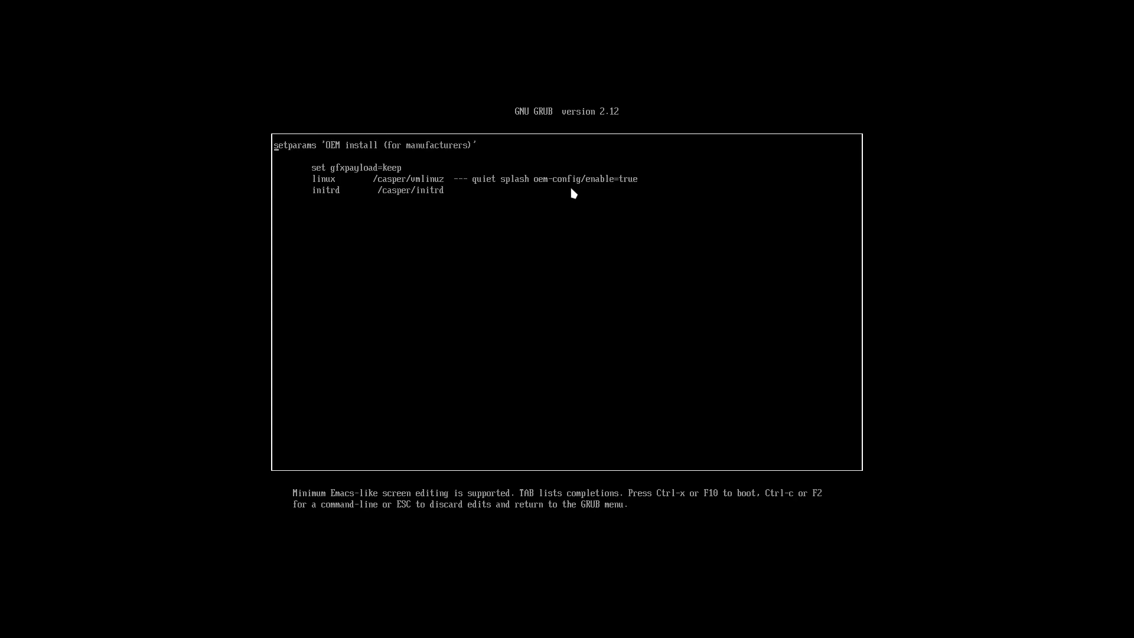
key("Escape")
key("Up")
key("Up")
key("Return")
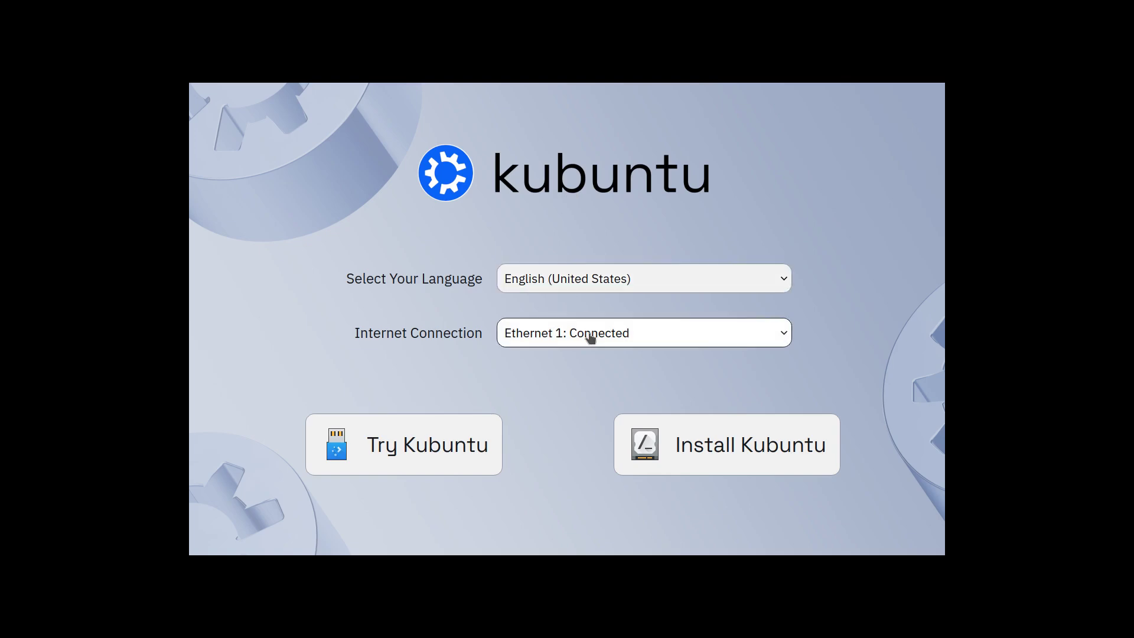
Launch the Kubuntu installer and glance at its About version information.
left_click(592, 281)
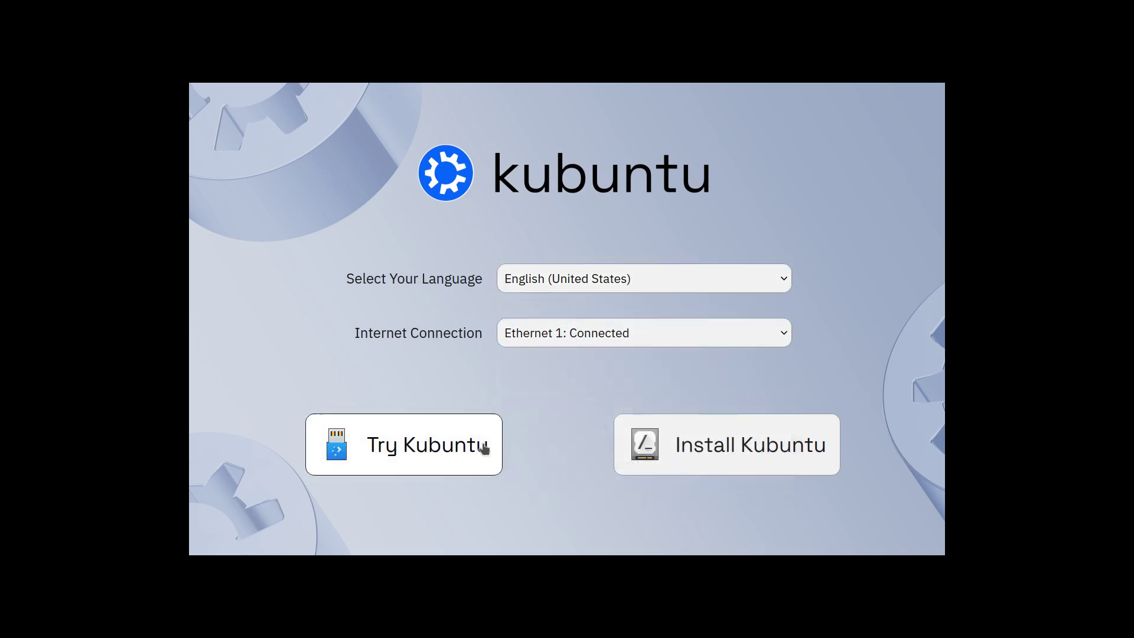
left_click(668, 456)
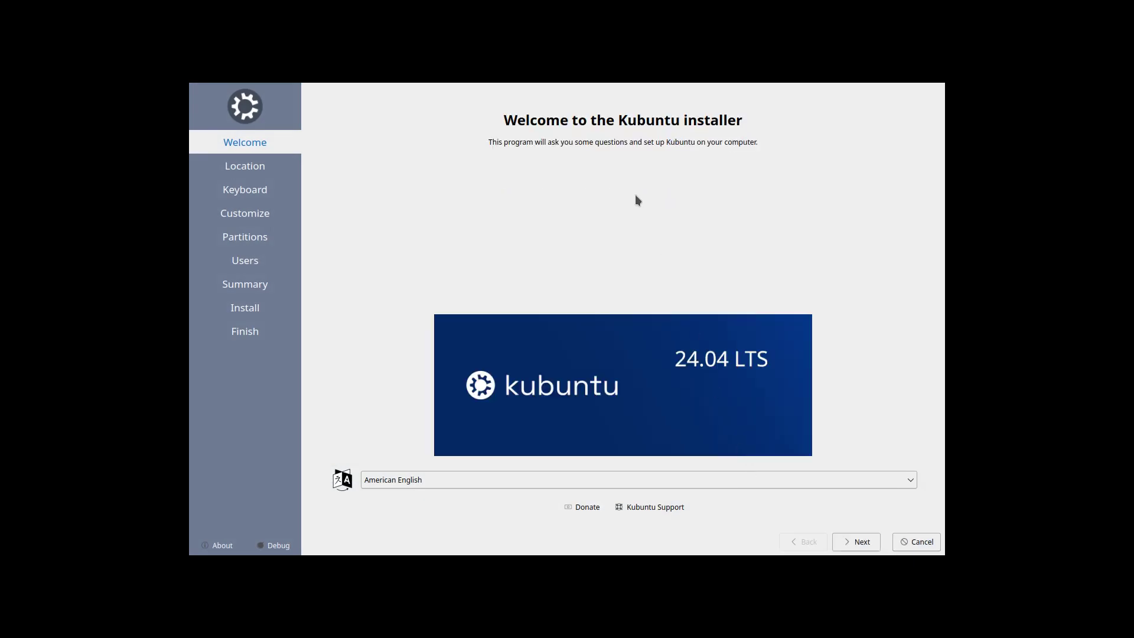
left_click(221, 547)
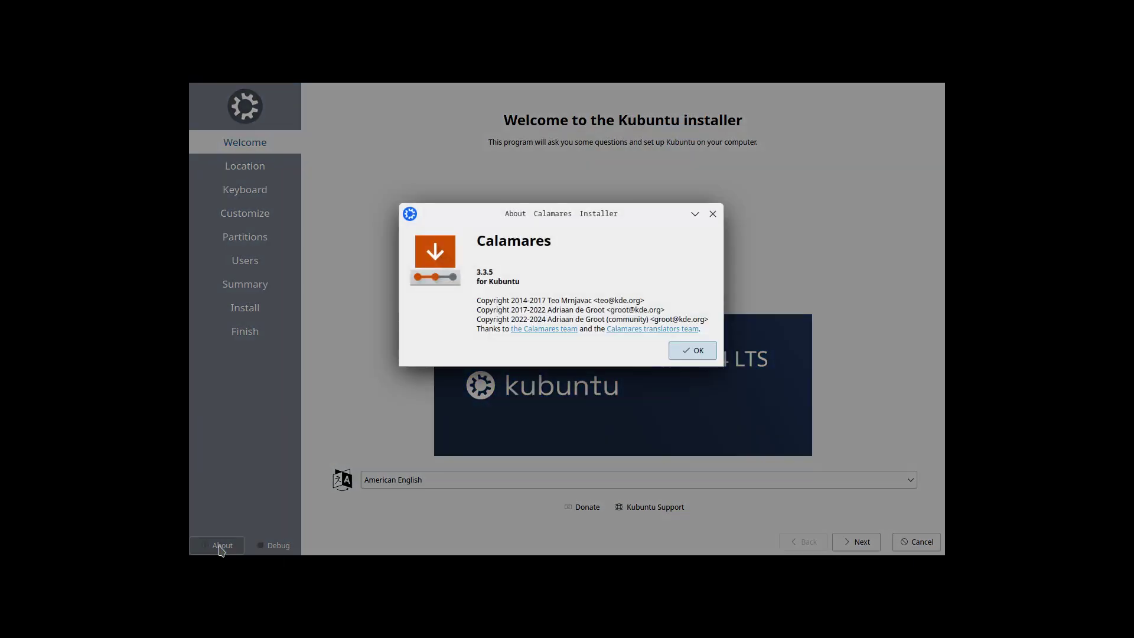
left_click(686, 349)
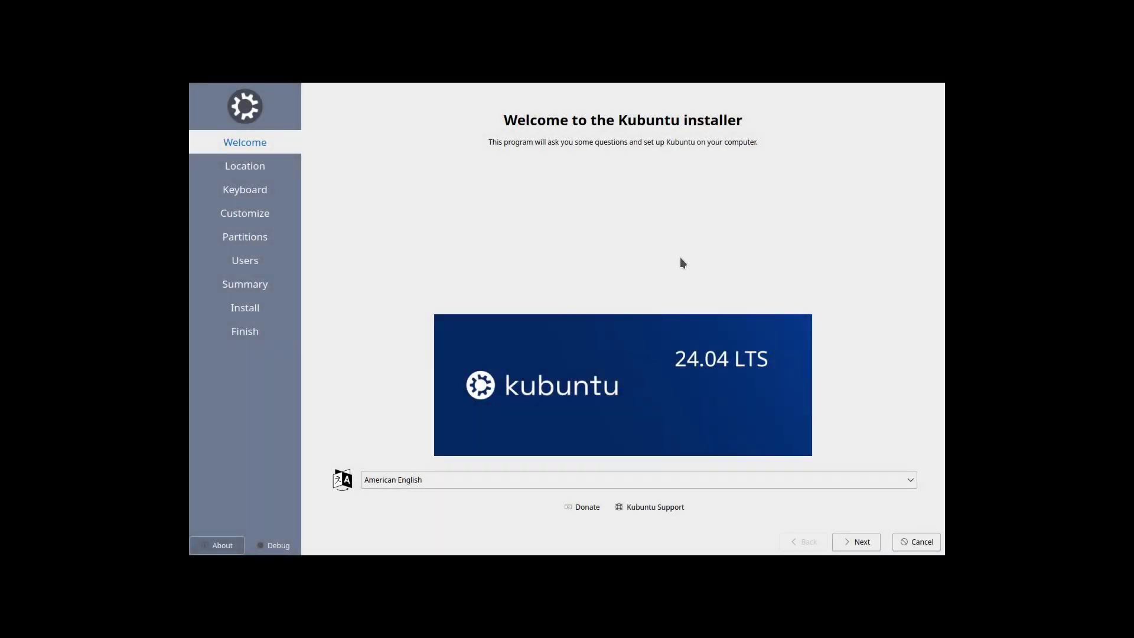
Keep the Europe/Brussels time zone and choose the Belgian keyboard layout.
left_click(867, 542)
left_click(866, 542)
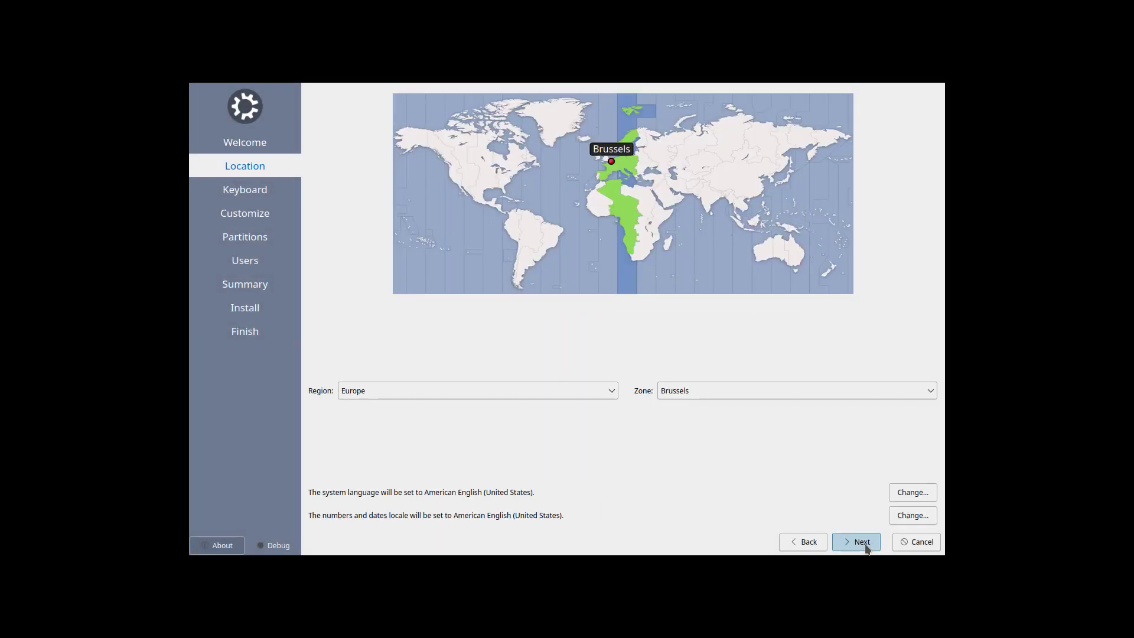
scroll(506, 416, "up", 10)
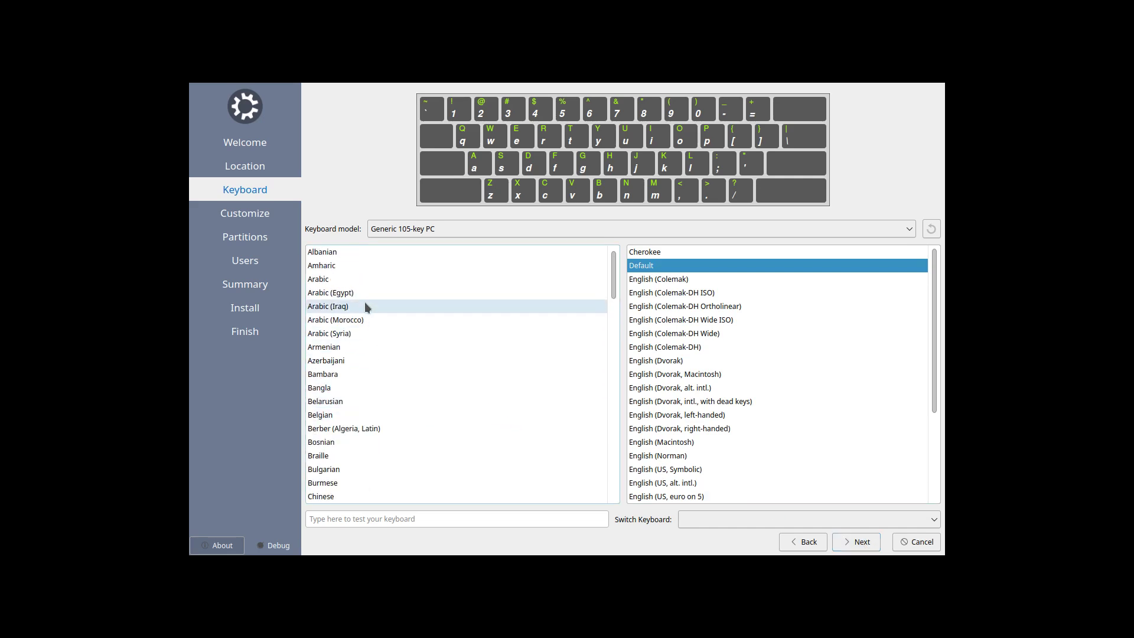
left_click(365, 414)
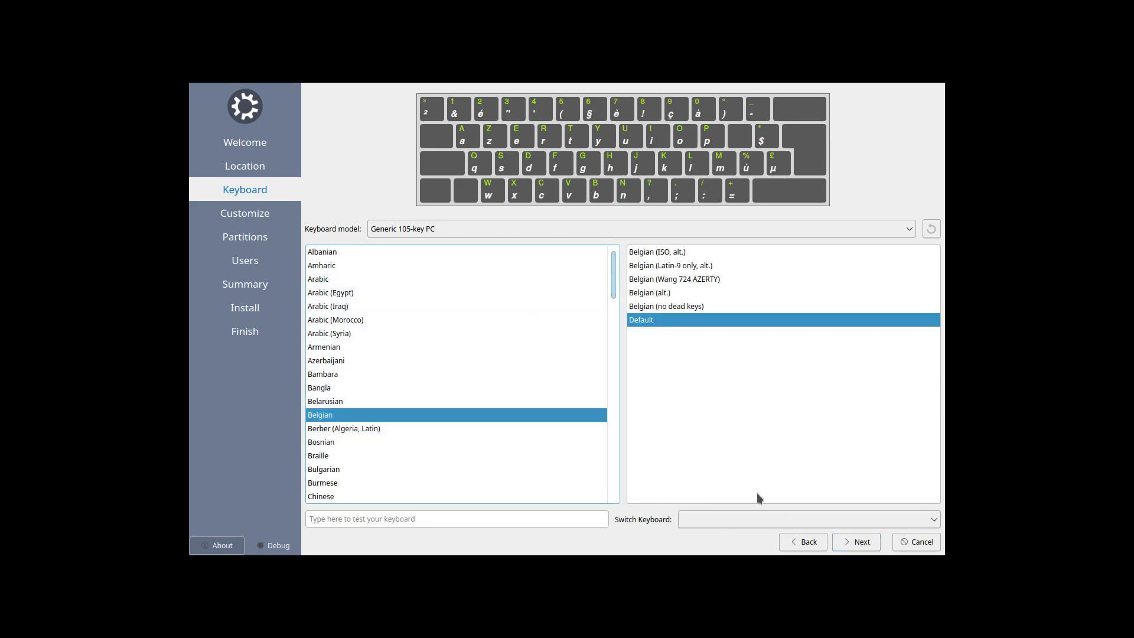
left_click(871, 546)
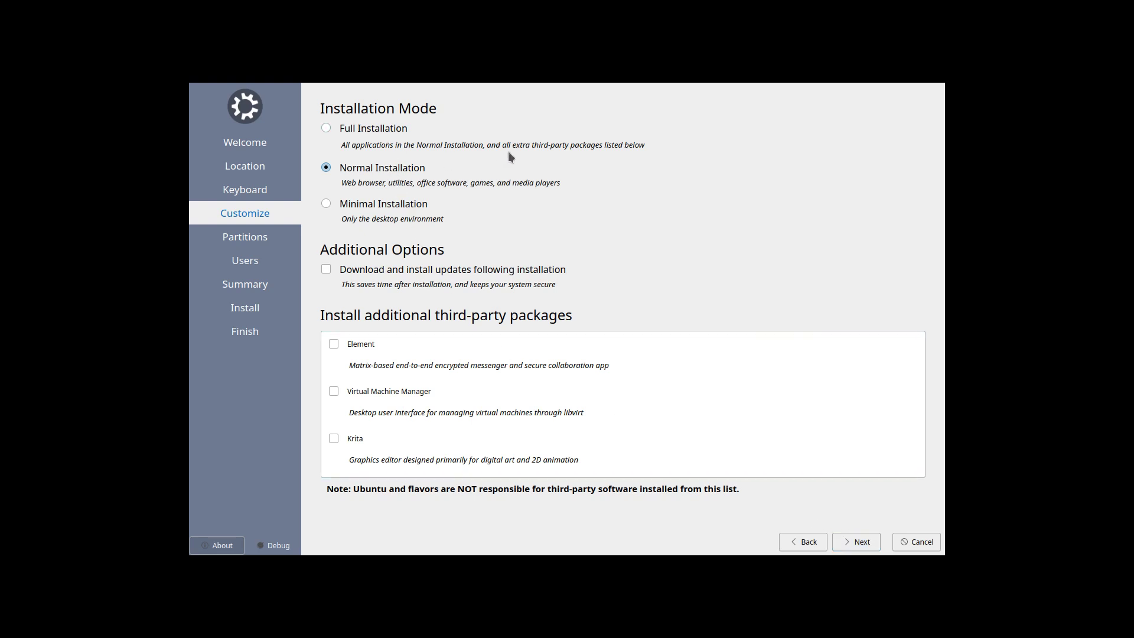
Compare the Full, Normal and Minimal installation mode options.
left_click(388, 126)
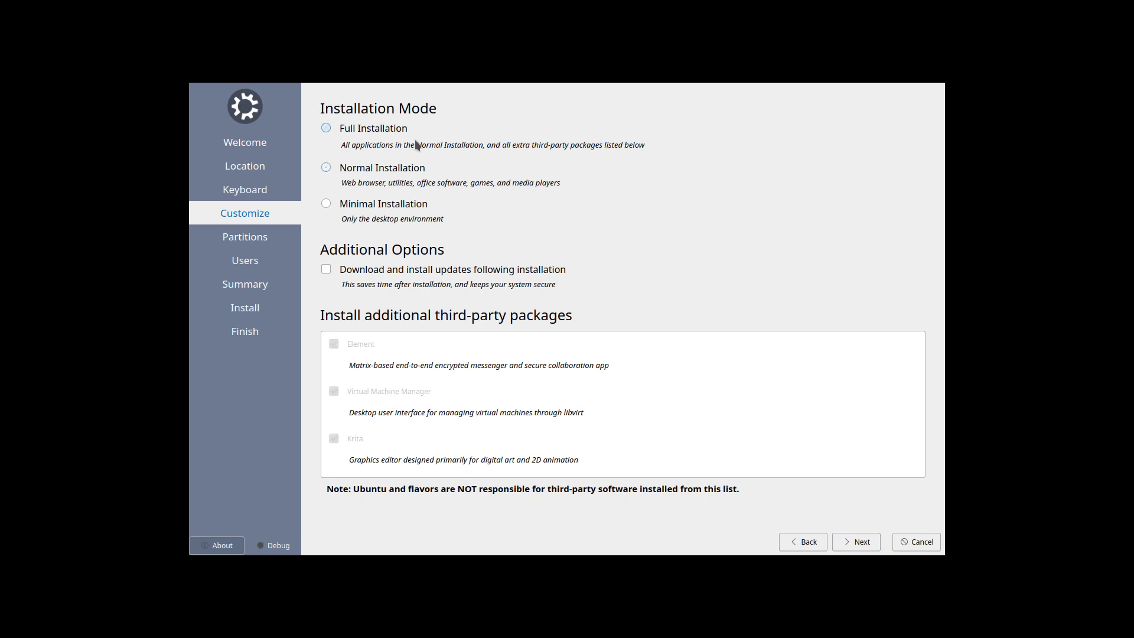
left_click(344, 170)
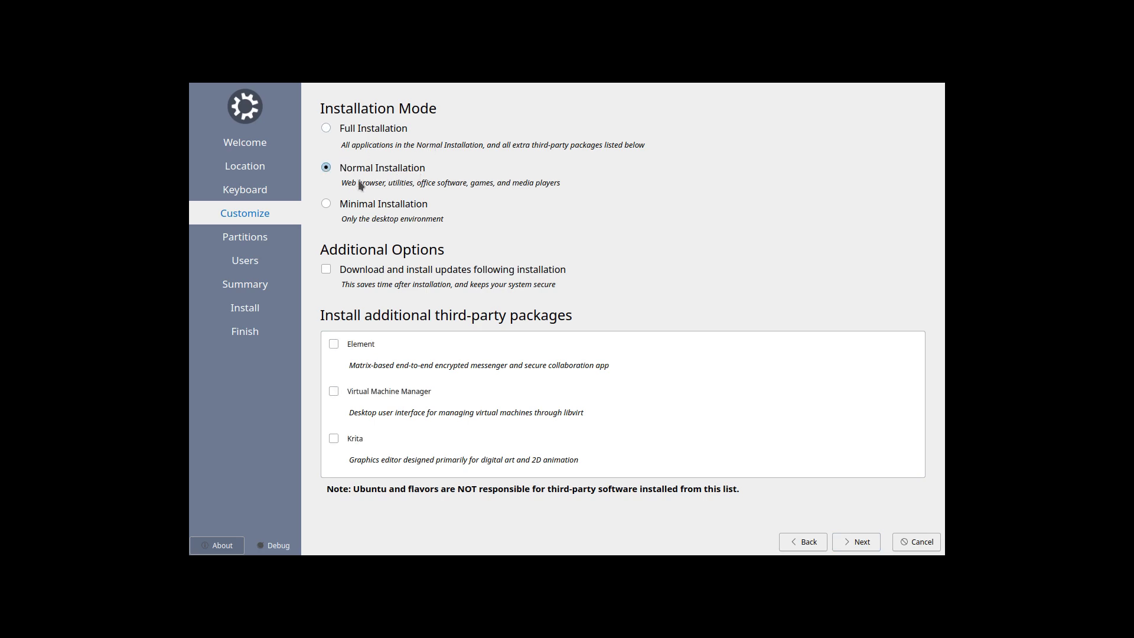
left_click(349, 127)
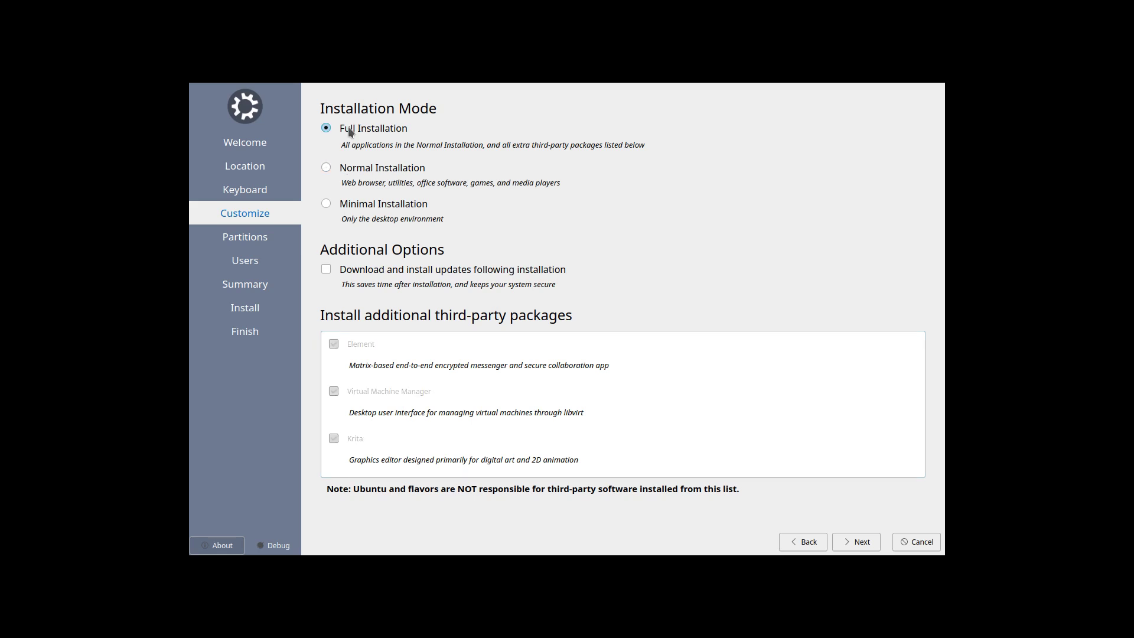
left_click(325, 168)
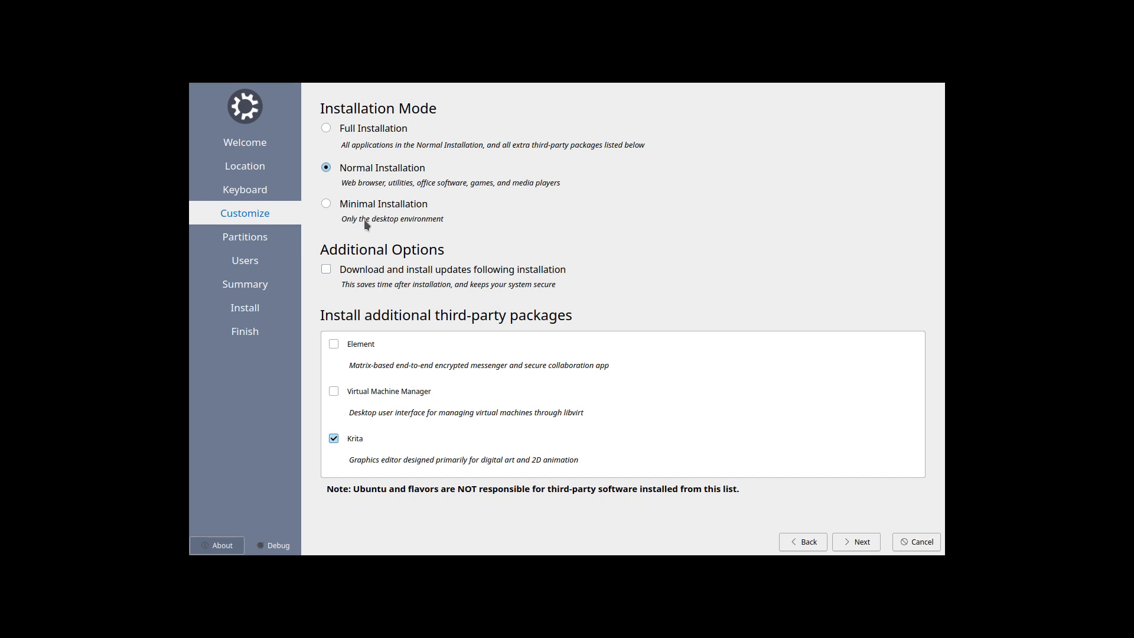
left_click(326, 204)
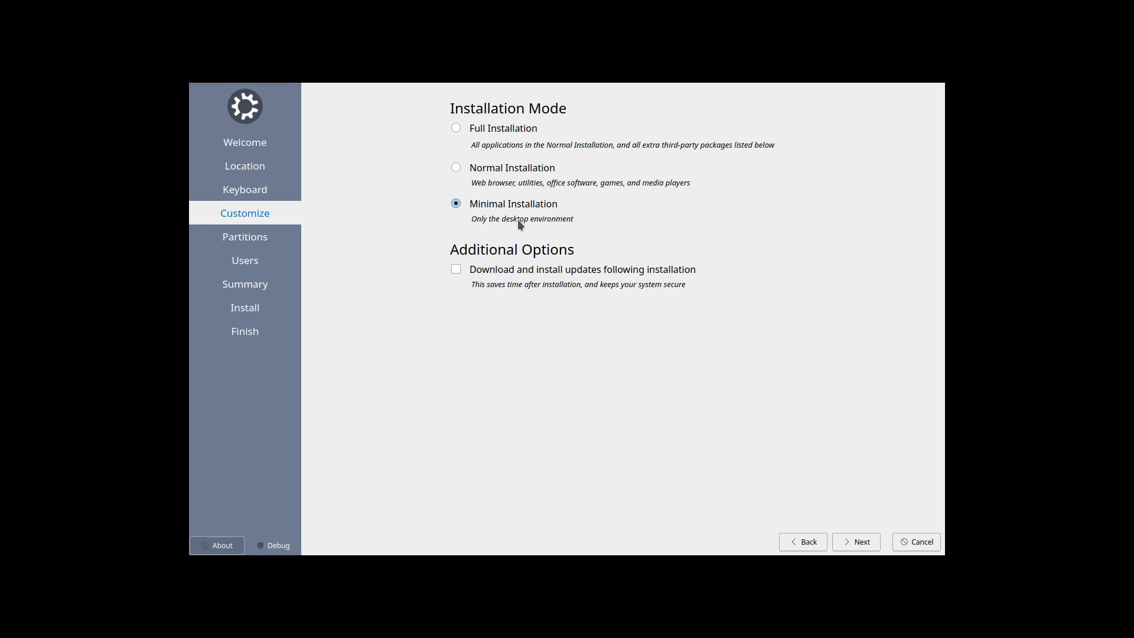
left_click(466, 169)
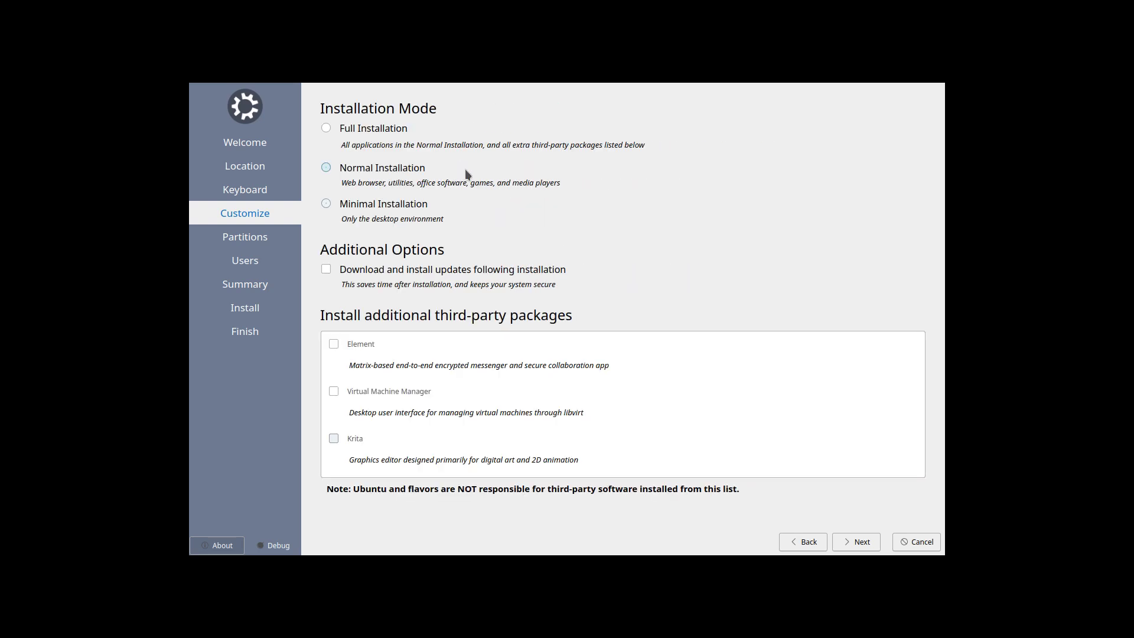
Select Full Installation and choose to erase the entire disk on the partitions page.
left_click(371, 139)
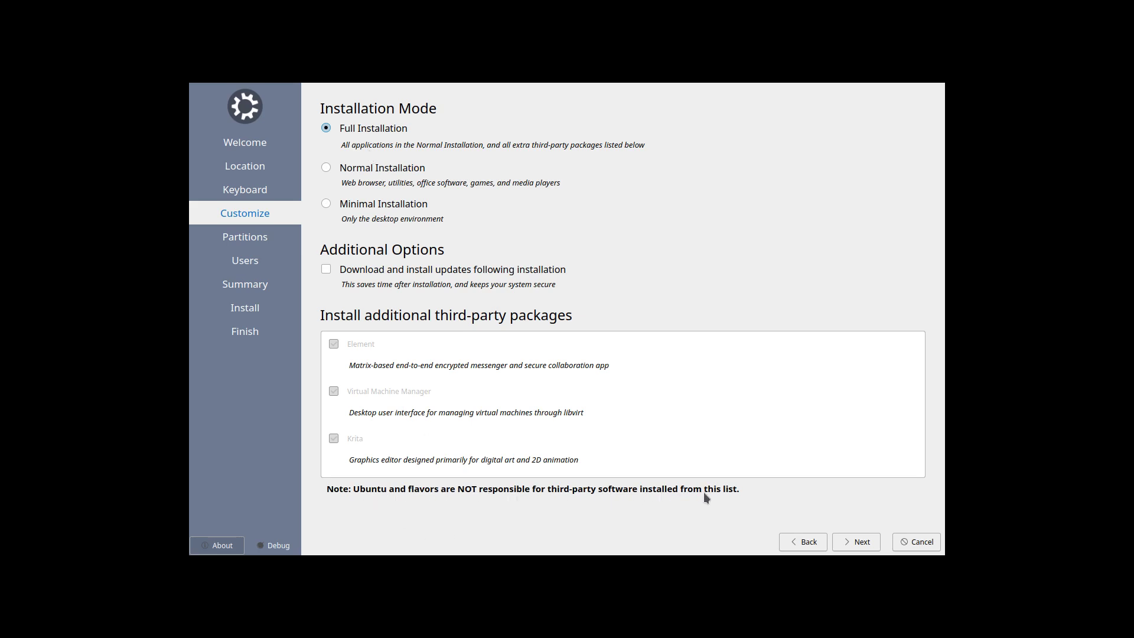
left_click(866, 544)
left_click(394, 131)
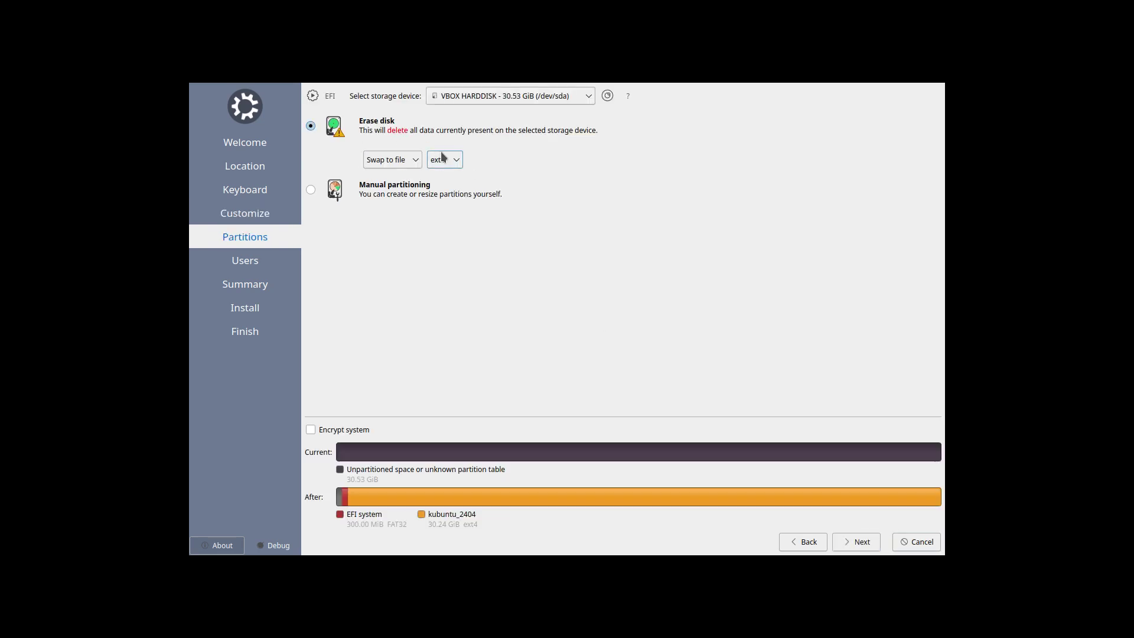
Keep the ext4 filesystem and Swap to file for the erased disk, then continue to Users.
left_click(445, 167)
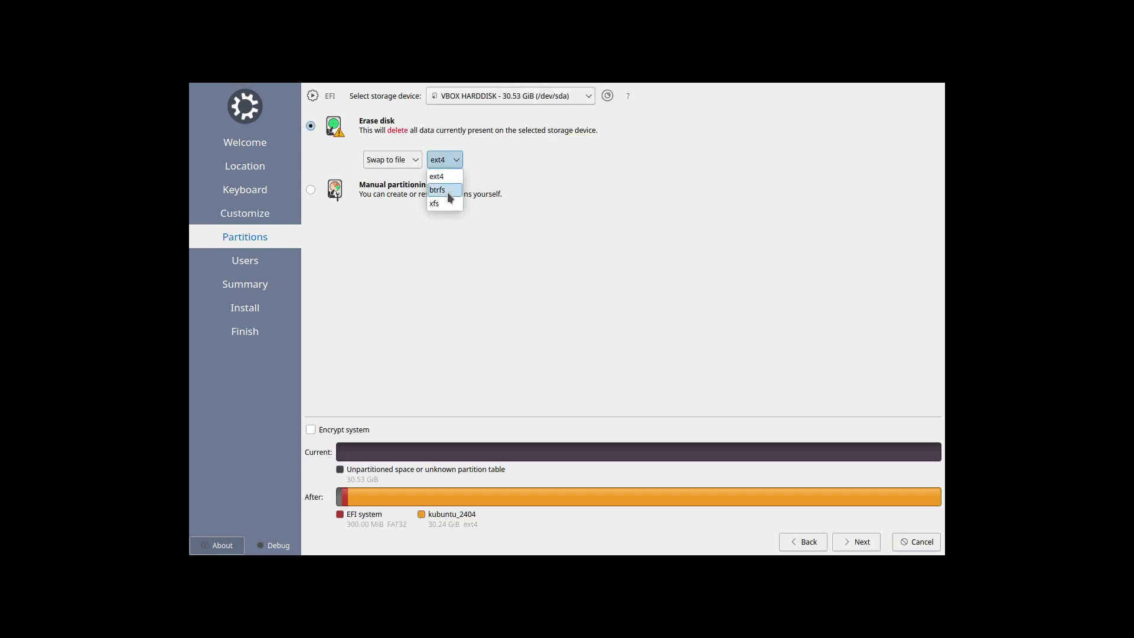
left_click(405, 162)
left_click(405, 162)
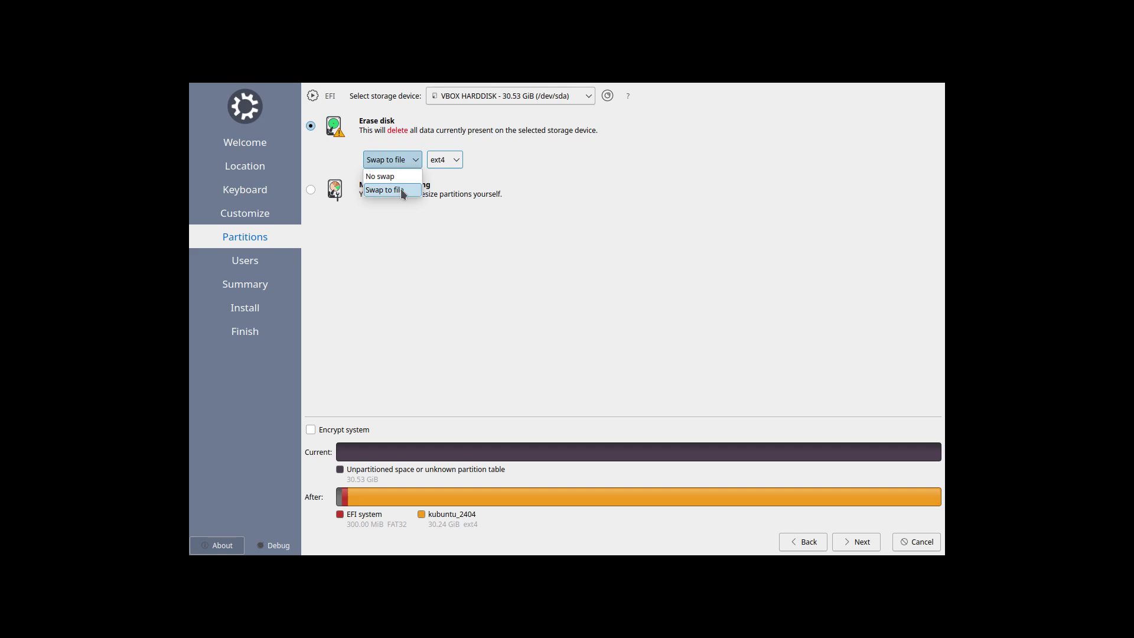
left_click(402, 190)
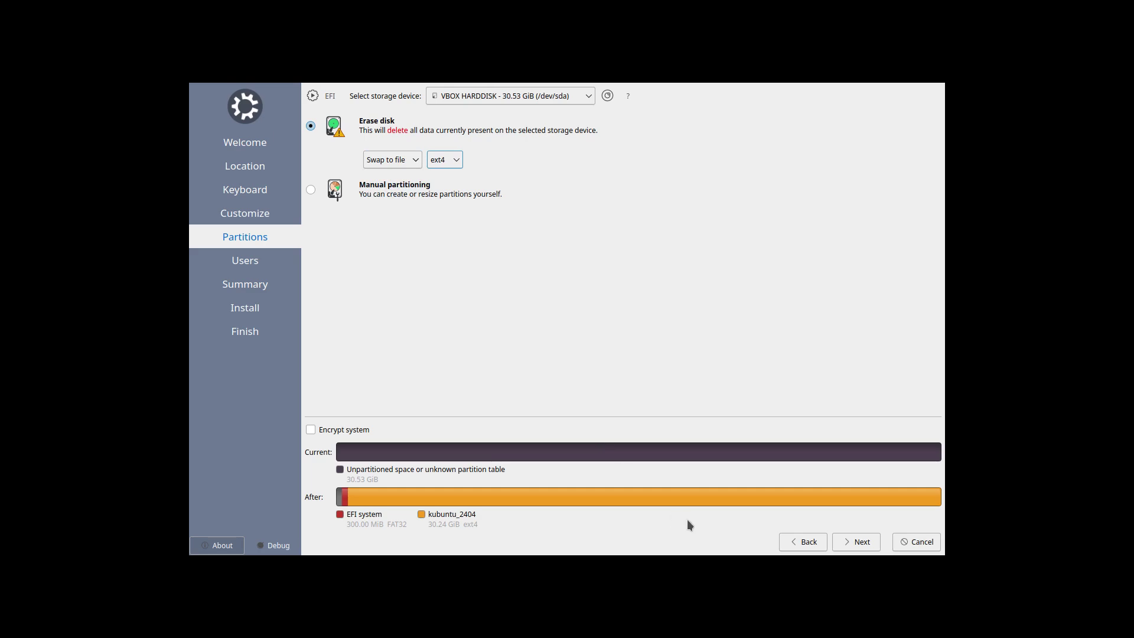
left_click(450, 166)
left_click(524, 170)
left_click(851, 543)
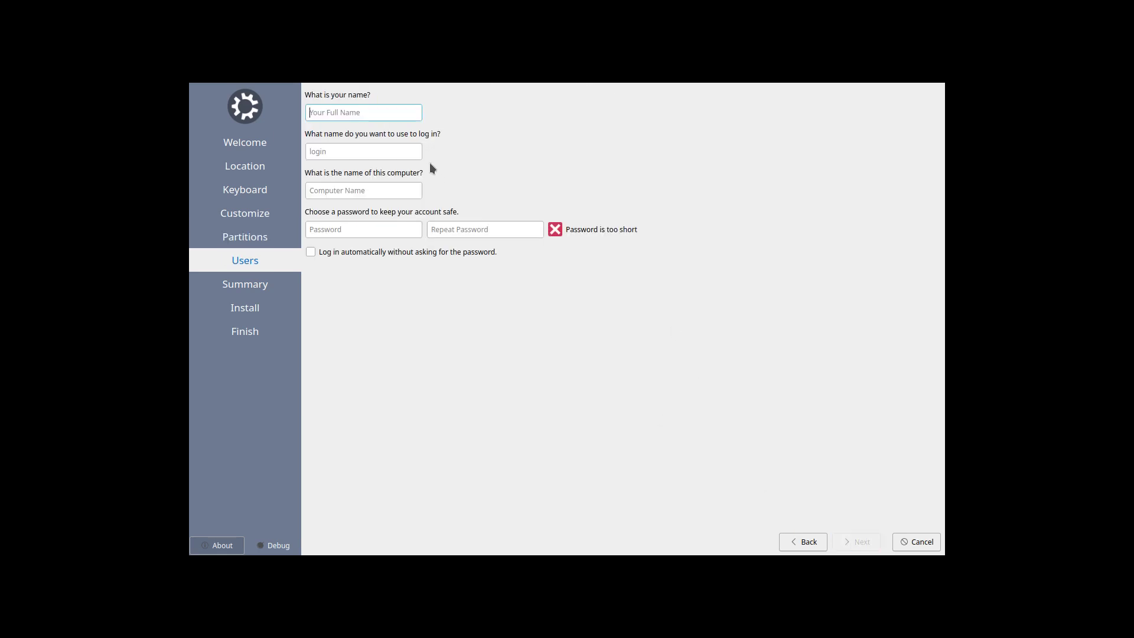
Enter the user's full name, then type and repeat the account password.
key("Tab")
key("Tab")
key("Tab")
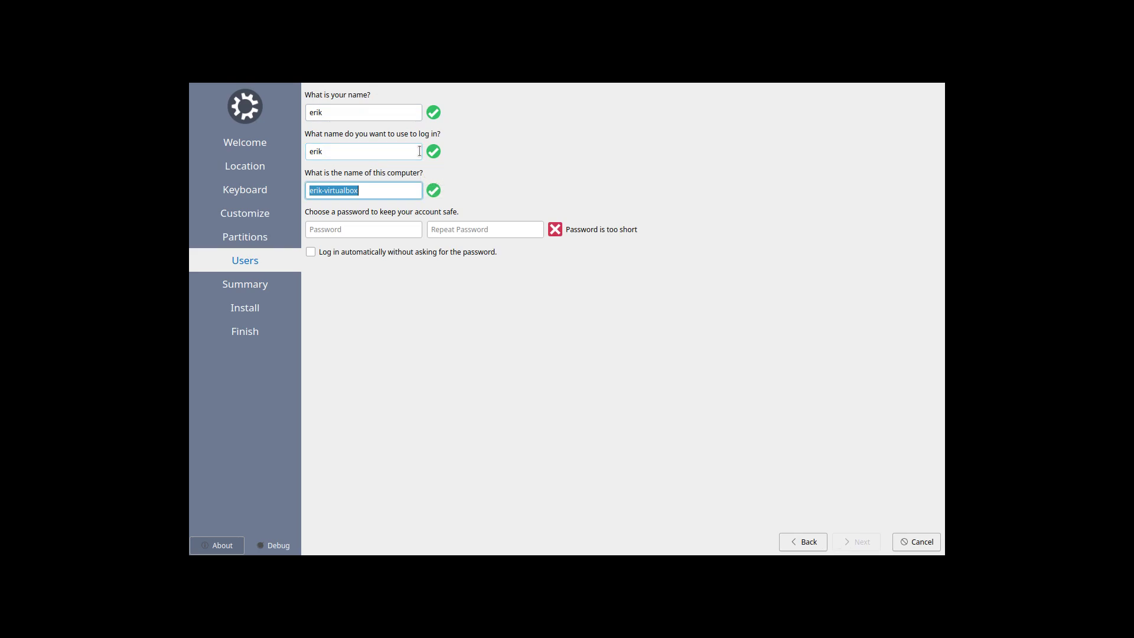
key("Tab")
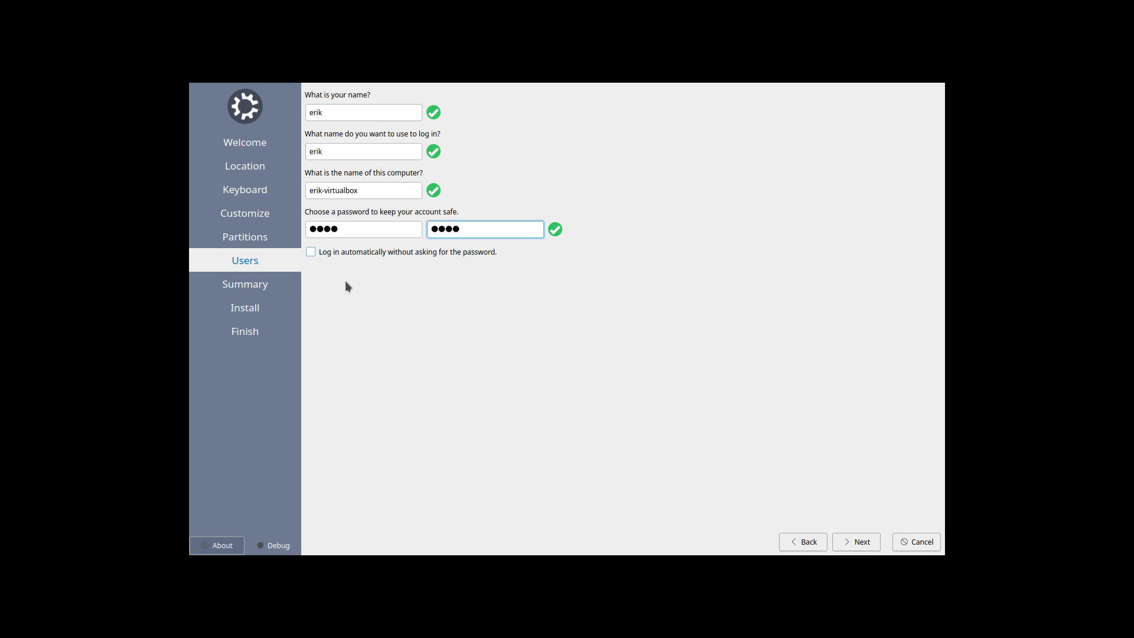
Review the summary and confirm installing Kubuntu 24.04 to the disk.
left_click(860, 542)
left_click(858, 541)
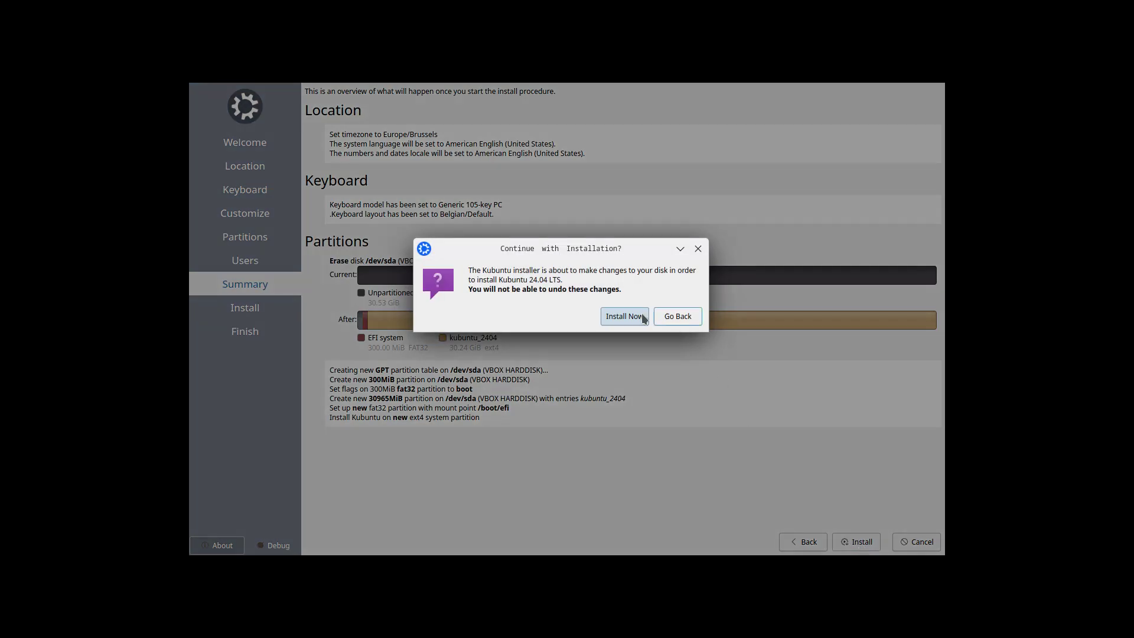
left_click(642, 316)
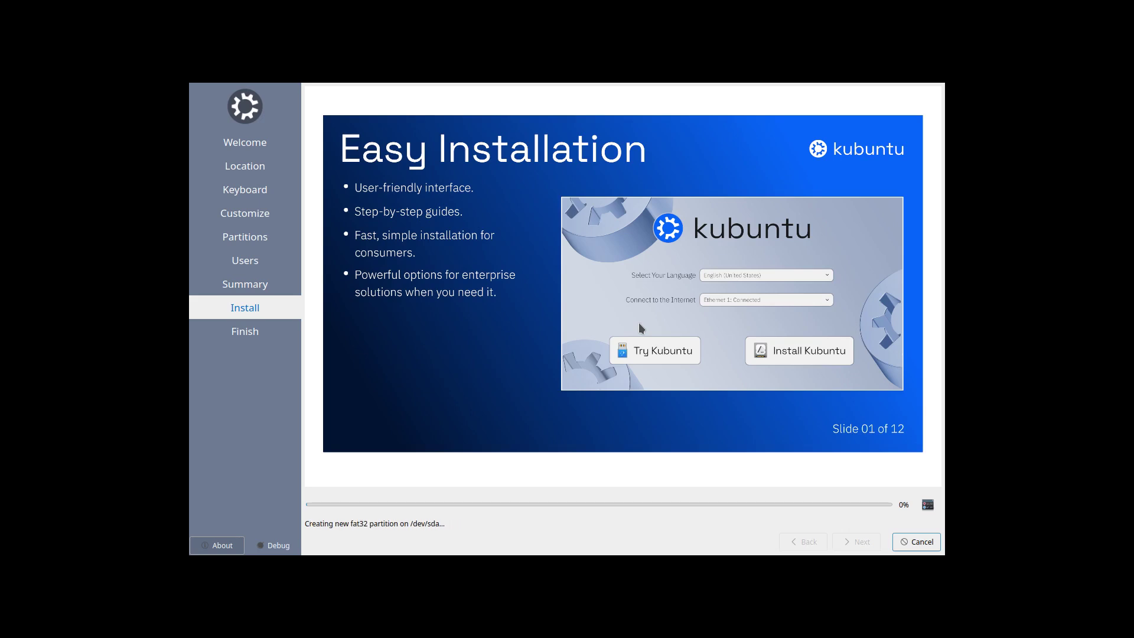